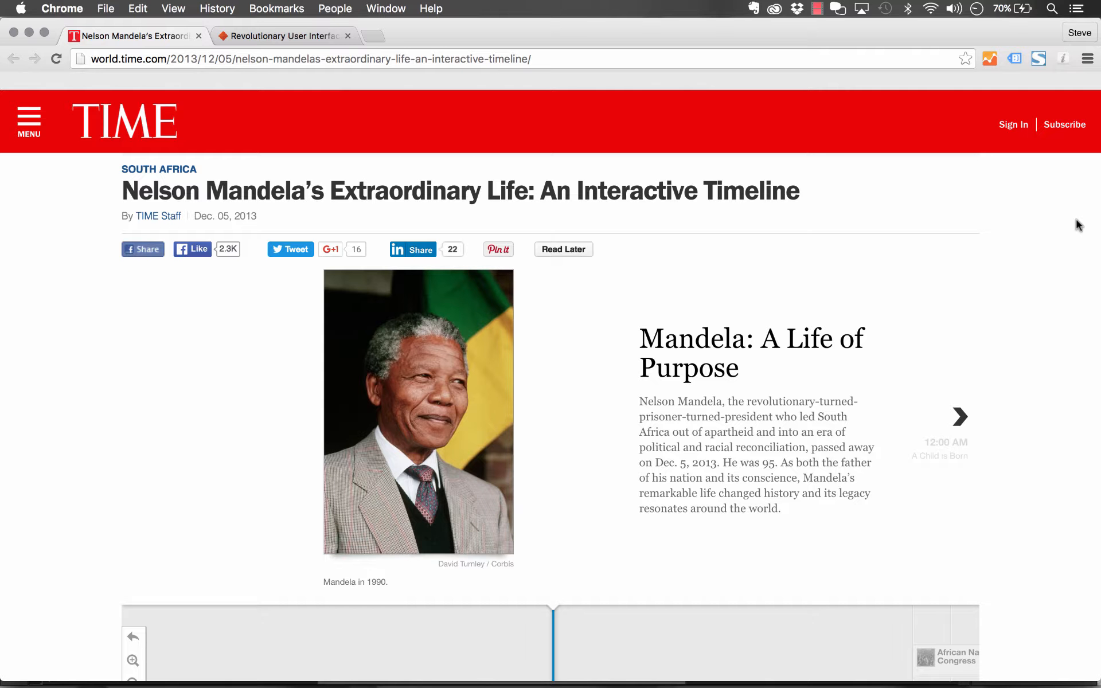
Step: Browse the Nelson Mandela interactive timeline by stepping through its events, opening events on the timeline band and expanding the timeline scale
{"action": "scroll", "coordinate": [1040, 229], "scroll_direction": "down", "scroll_amount": 3}
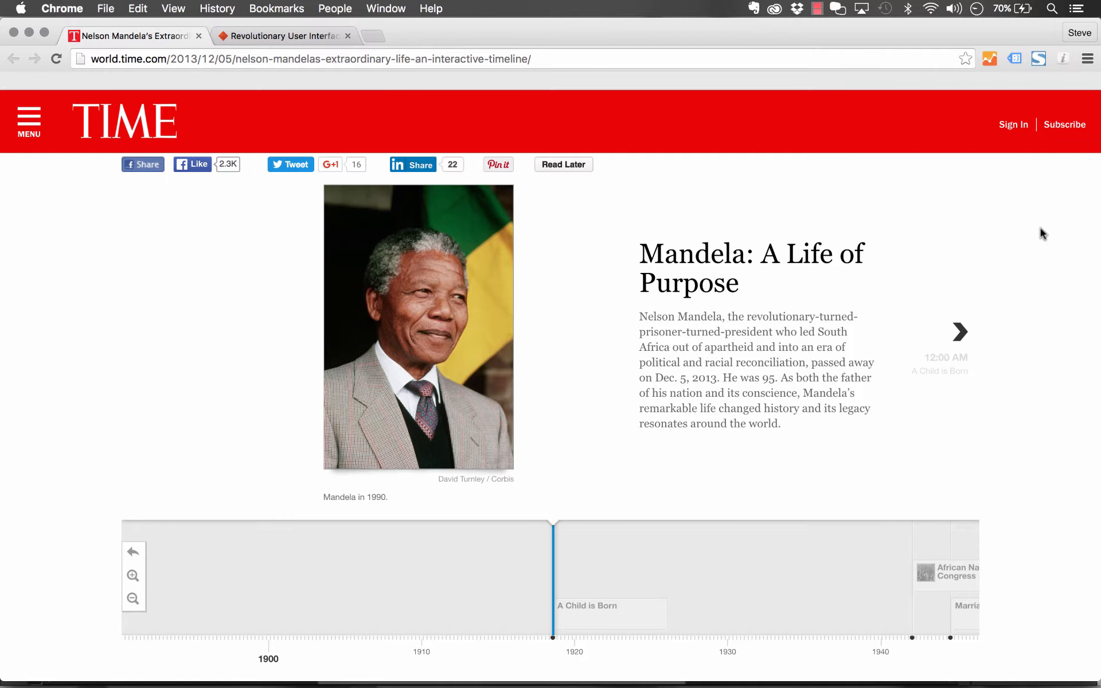
{"action": "left_click", "coordinate": [963, 333]}
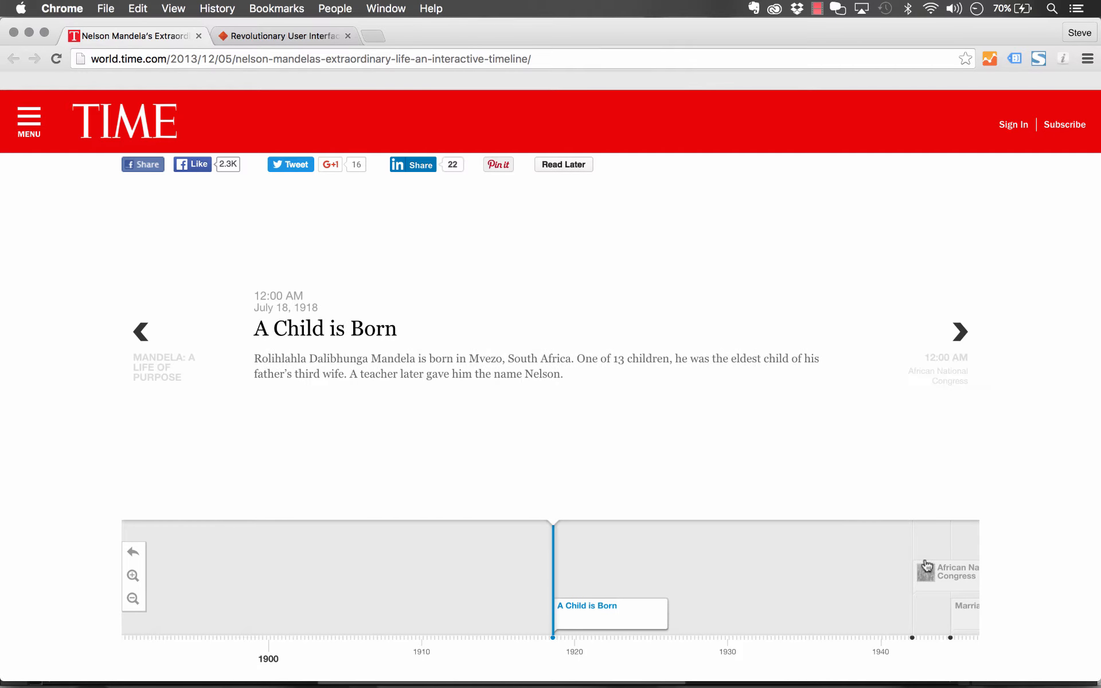
{"action": "left_click", "coordinate": [963, 335]}
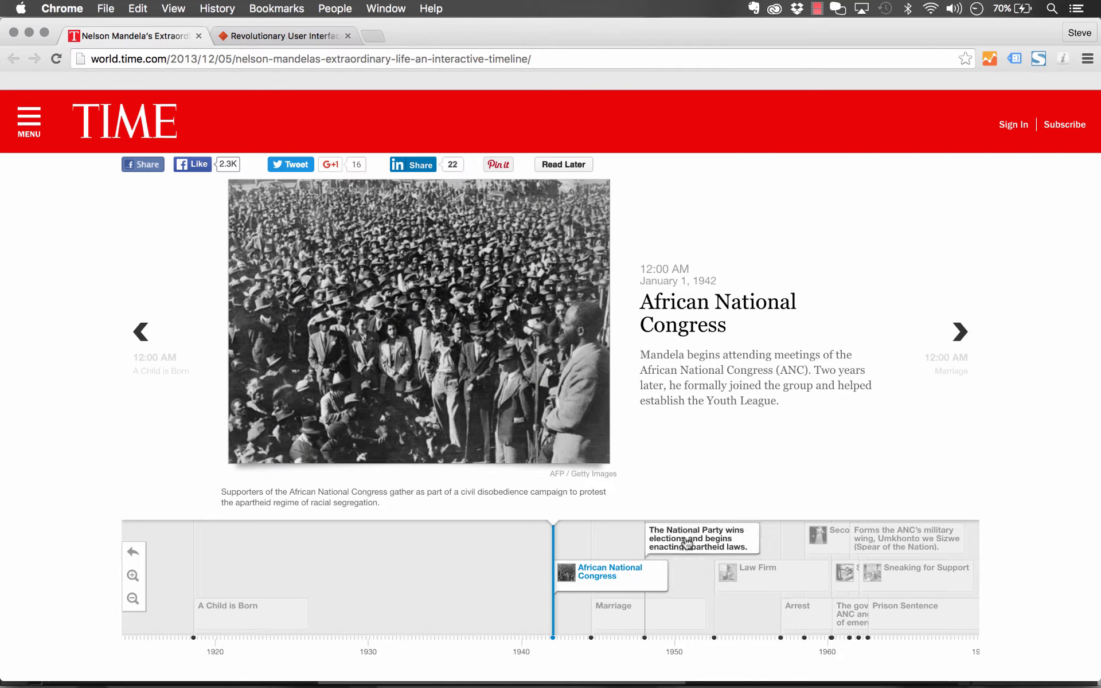
{"action": "left_click", "coordinate": [686, 543]}
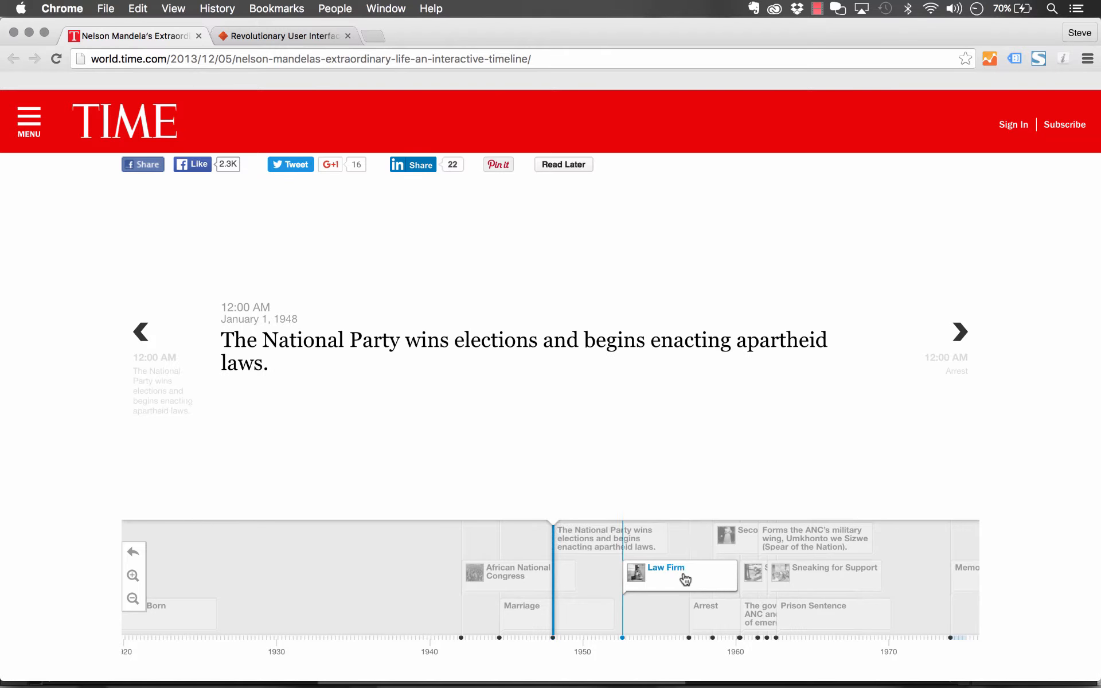
{"action": "left_click", "coordinate": [685, 576]}
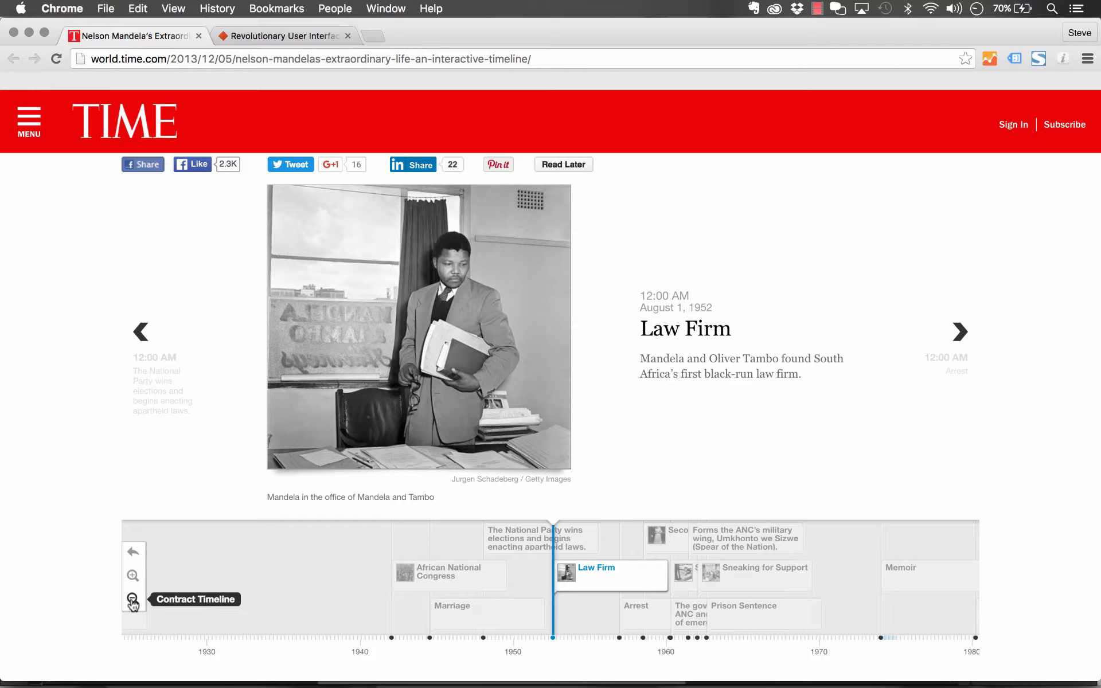
{"action": "left_click", "coordinate": [133, 576]}
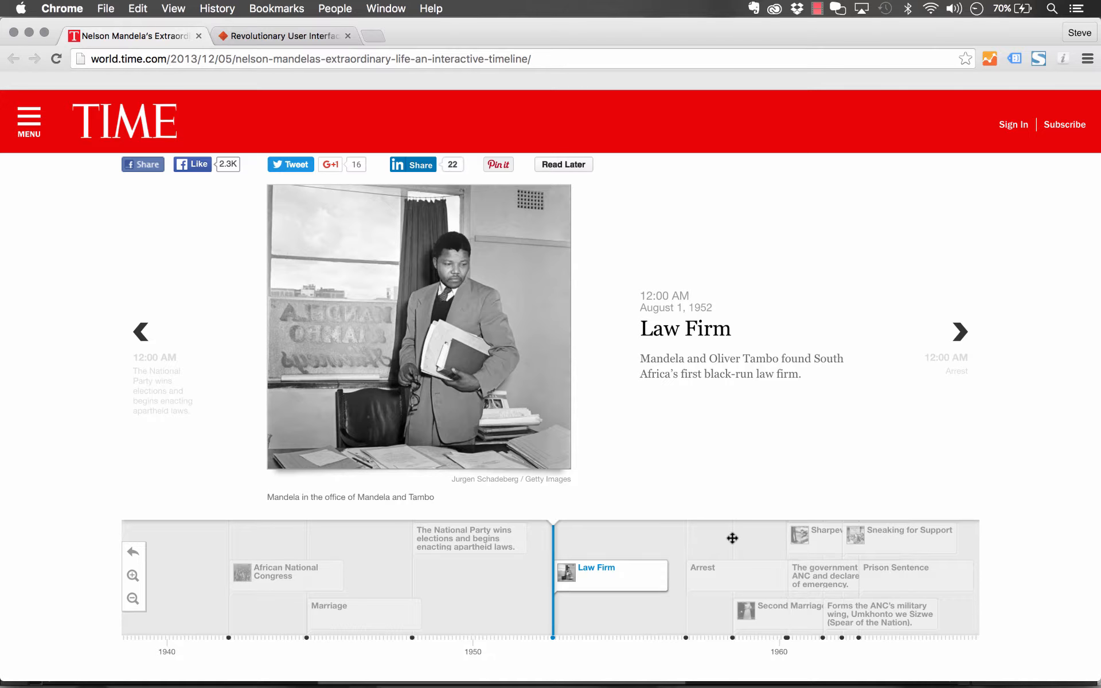
{"action": "left_click", "coordinate": [826, 576]}
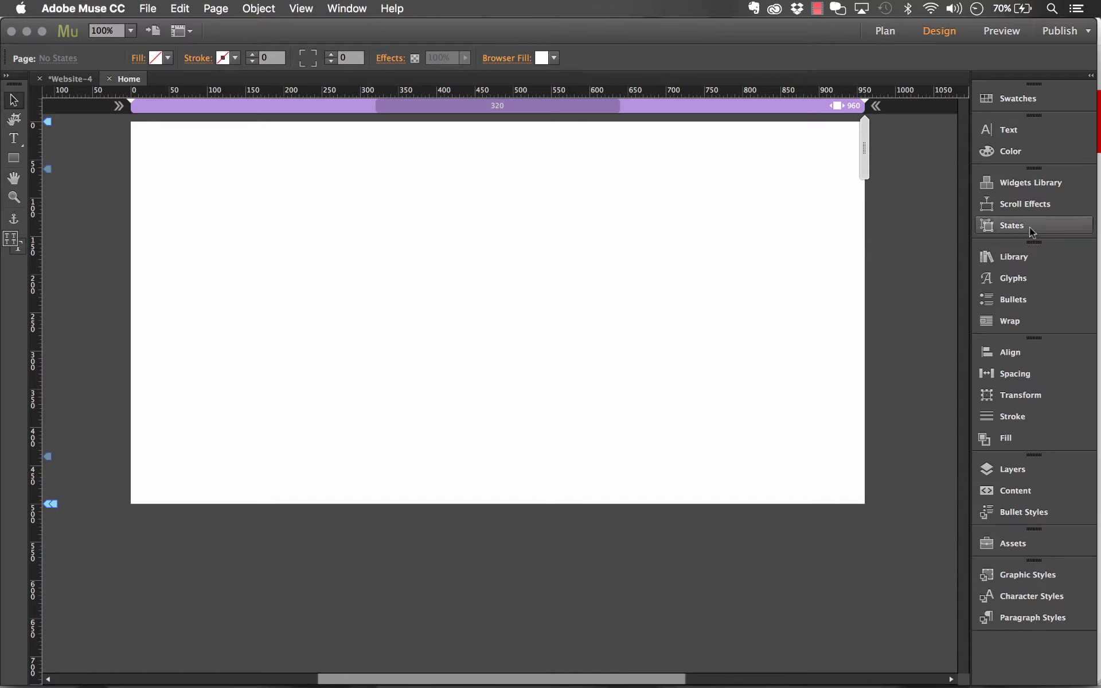
Step: Switch to Adobe Muse and place the Timeline widget from the library on the Home page at X 0, Y 0
{"action": "left_click", "coordinate": [1013, 256]}
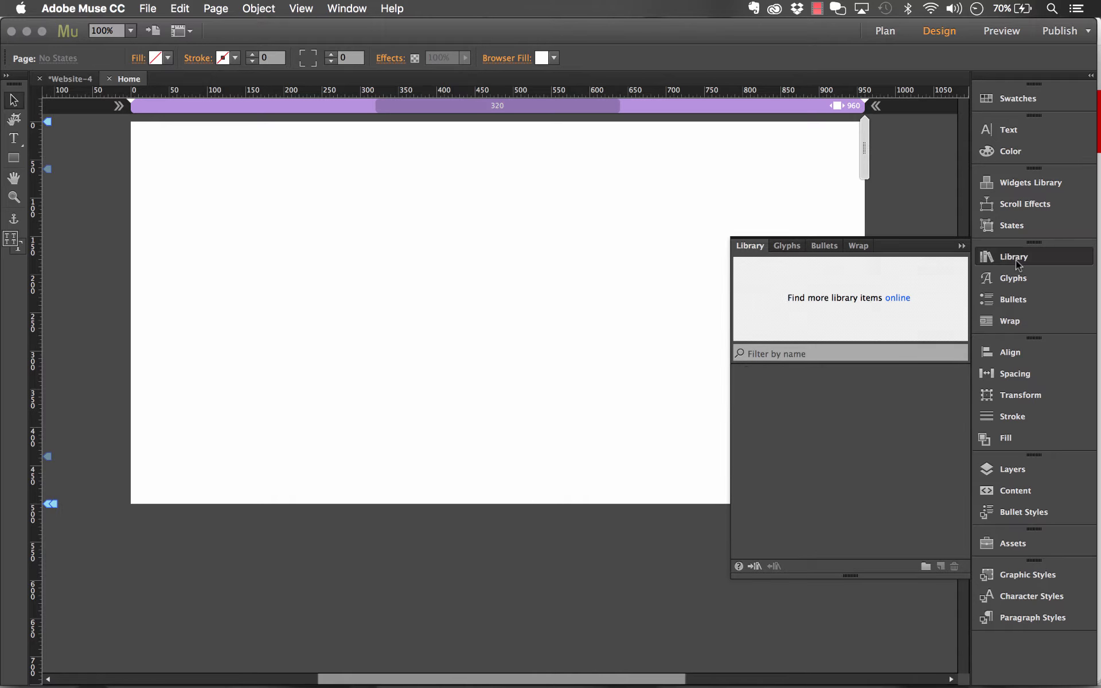
{"action": "left_click_drag", "start_coordinate": [831, 389], "coordinate": [135, 127]}
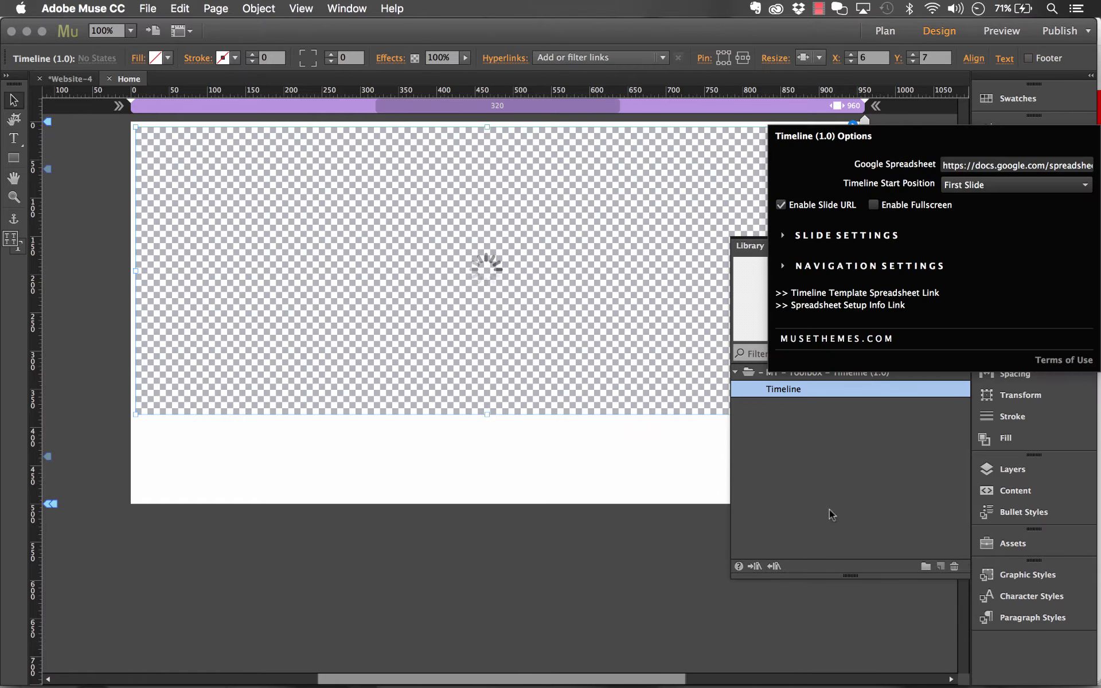
{"action": "left_click", "coordinate": [803, 538]}
{"action": "left_click", "coordinate": [966, 243]}
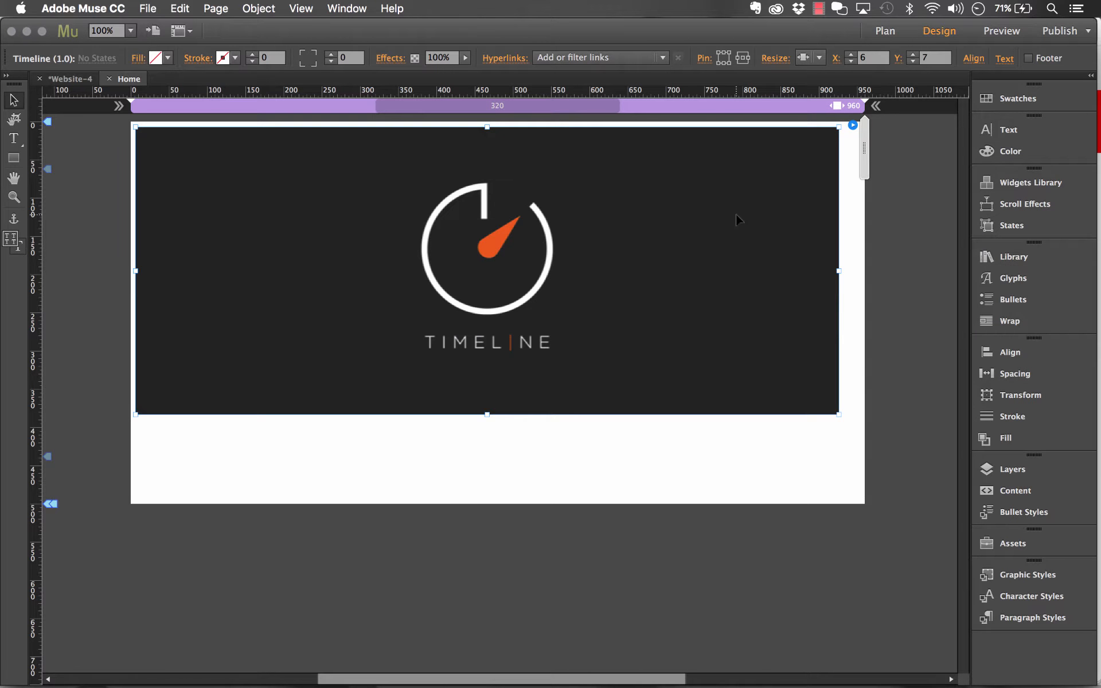
{"action": "left_click_drag", "start_coordinate": [735, 215], "coordinate": [731, 209]}
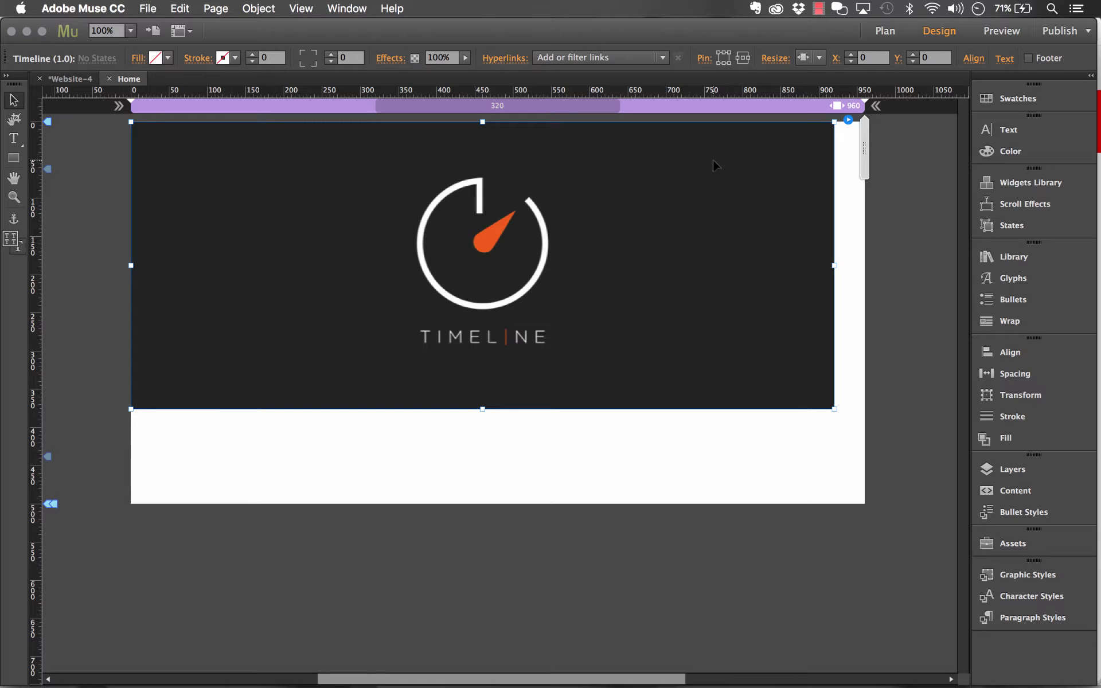
Step: Open the Timeline widget's template spreadsheet link and create a copy of the Official TimelineJS3 Template in Google Sheets
{"action": "left_click", "coordinate": [849, 121]}
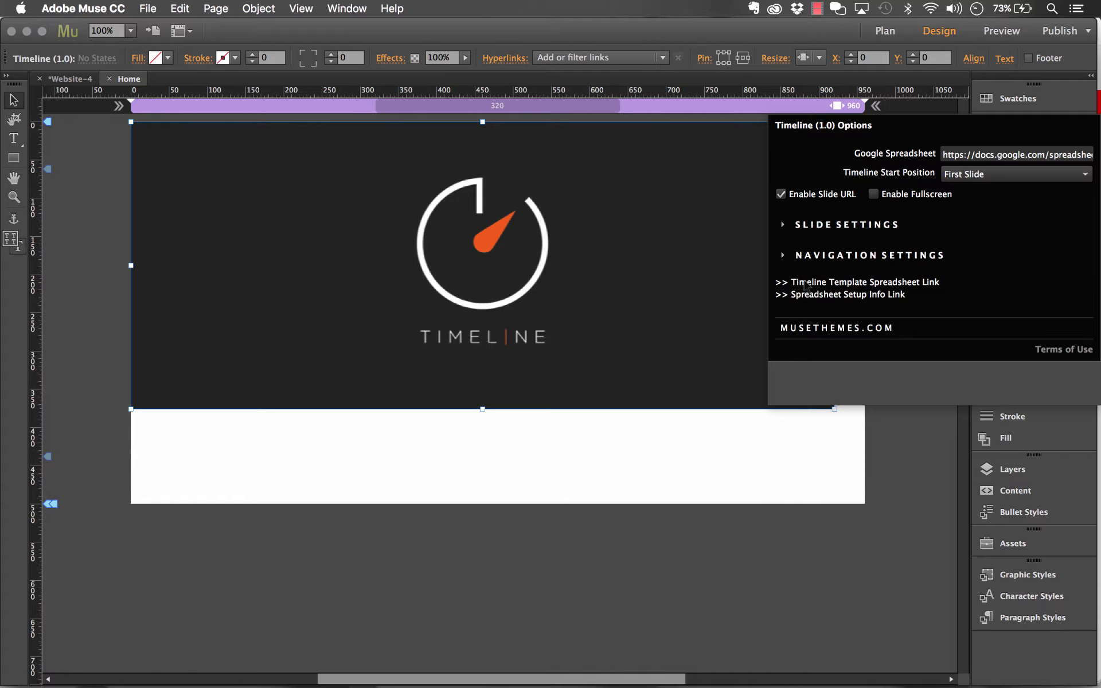
{"action": "left_click", "coordinate": [881, 283]}
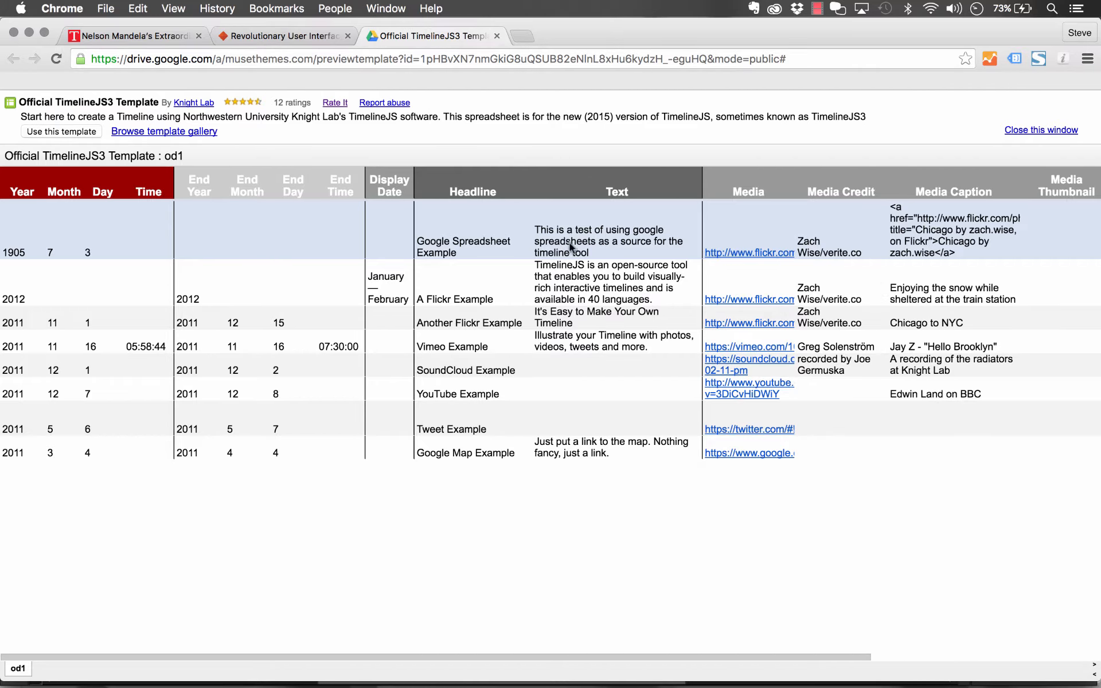
{"action": "left_click", "coordinate": [49, 131]}
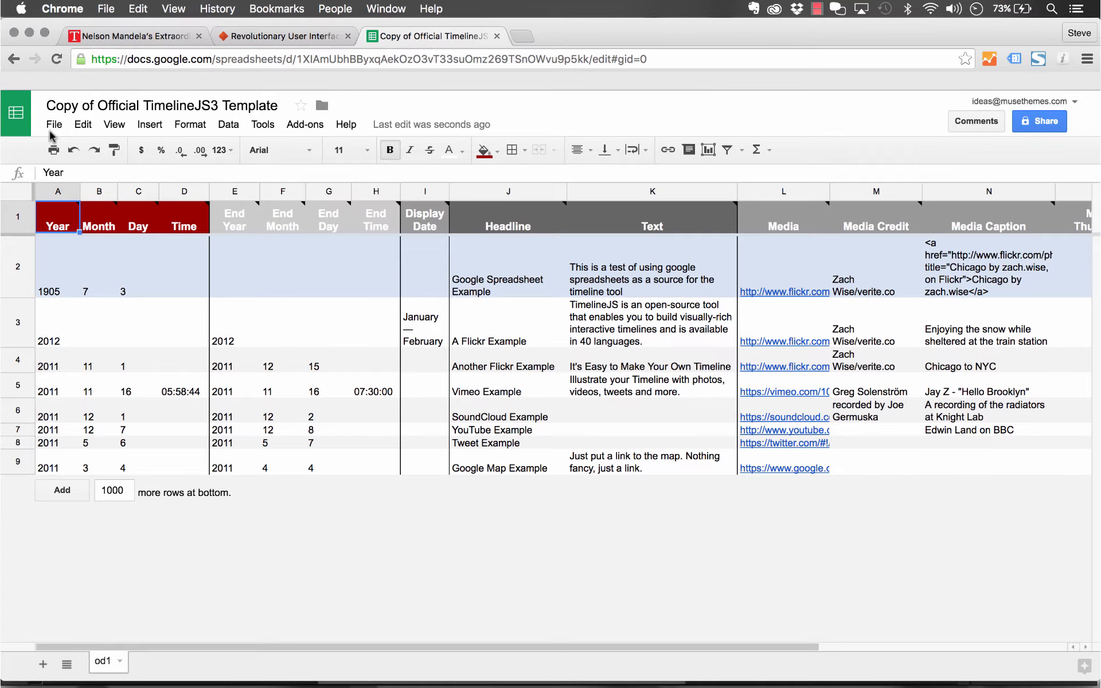
Step: Examine the template's start and end date columns and compare them with the events on the Mandela timeline page
{"action": "left_click", "coordinate": [437, 530]}
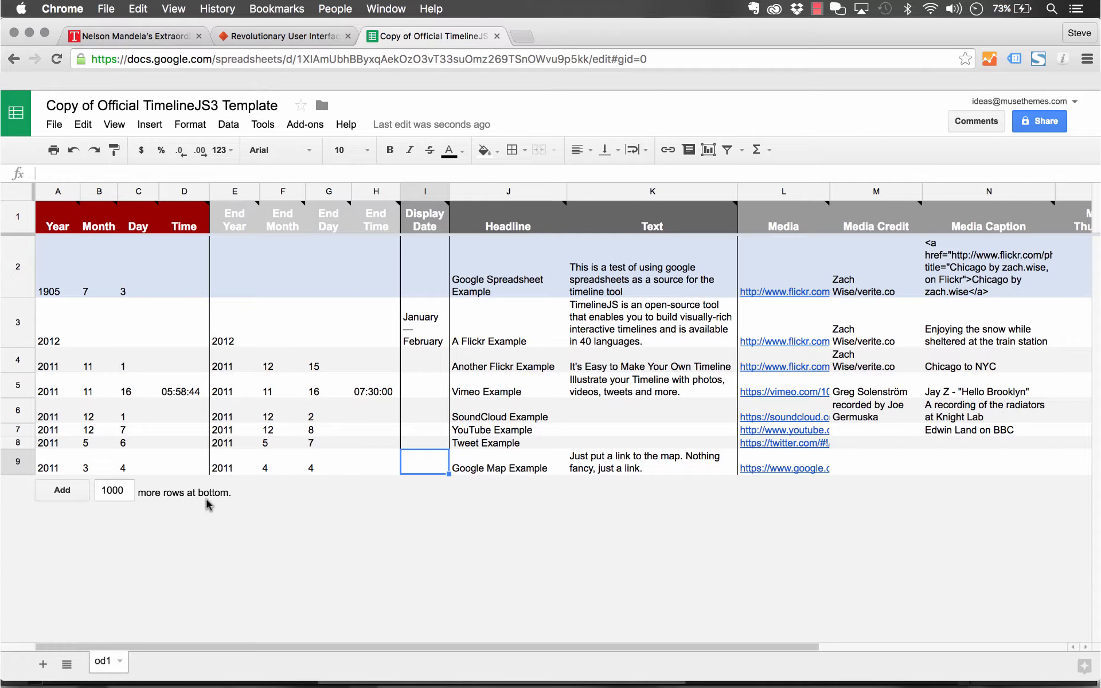
{"action": "double_click", "coordinate": [59, 257]}
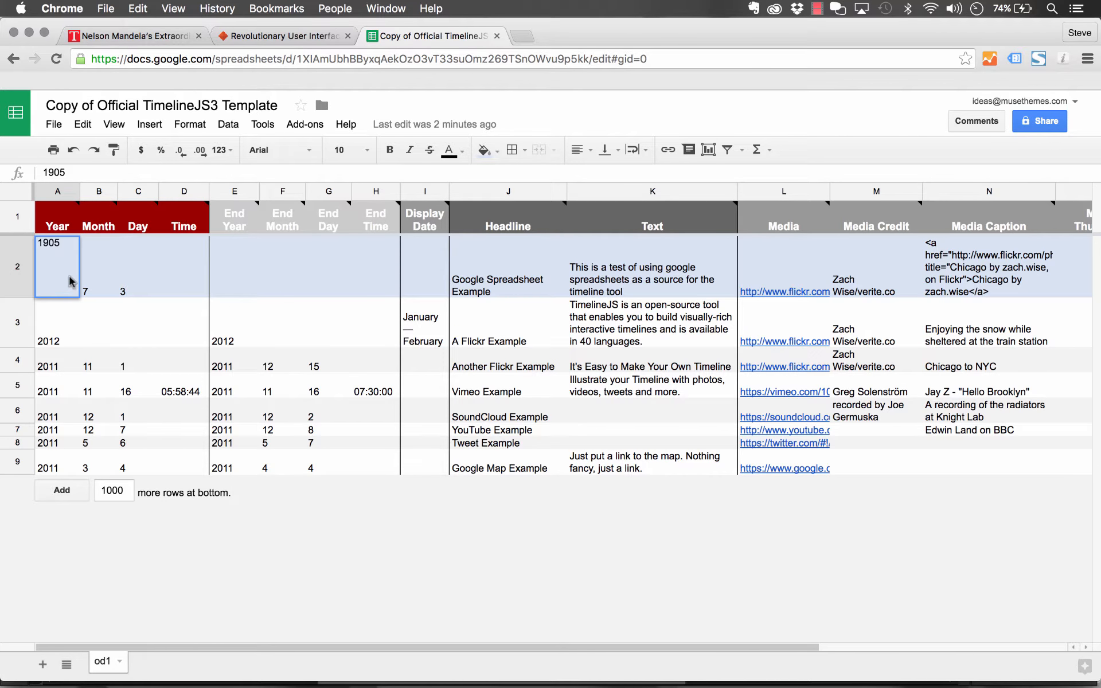
{"action": "left_click", "coordinate": [57, 370]}
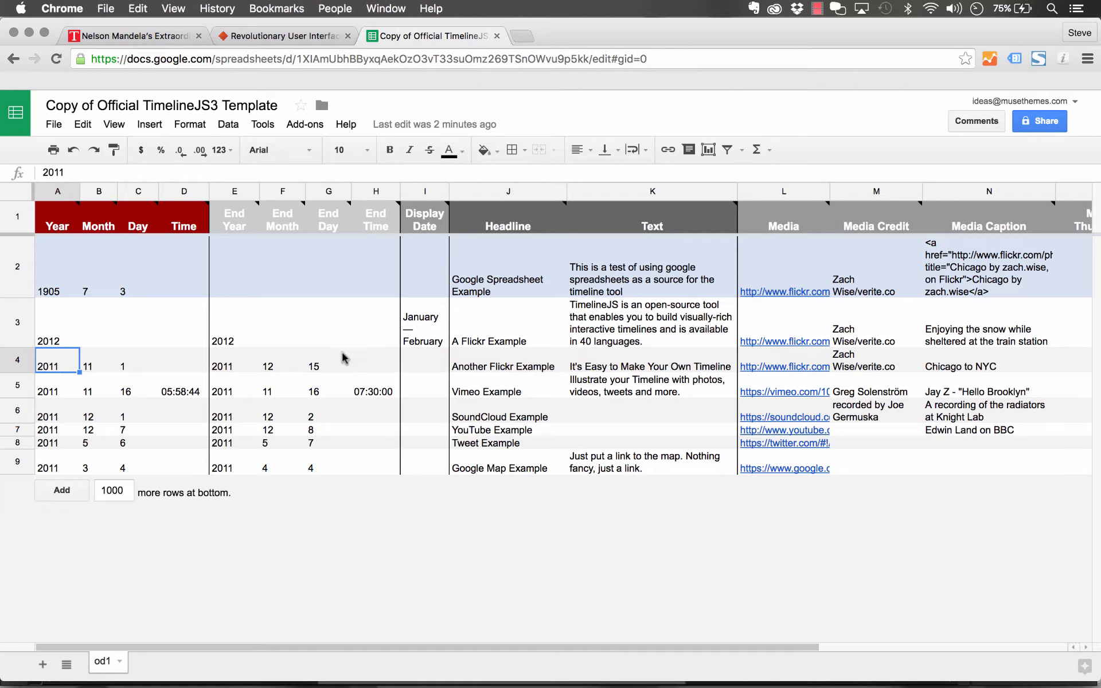
{"action": "left_click", "coordinate": [130, 36]}
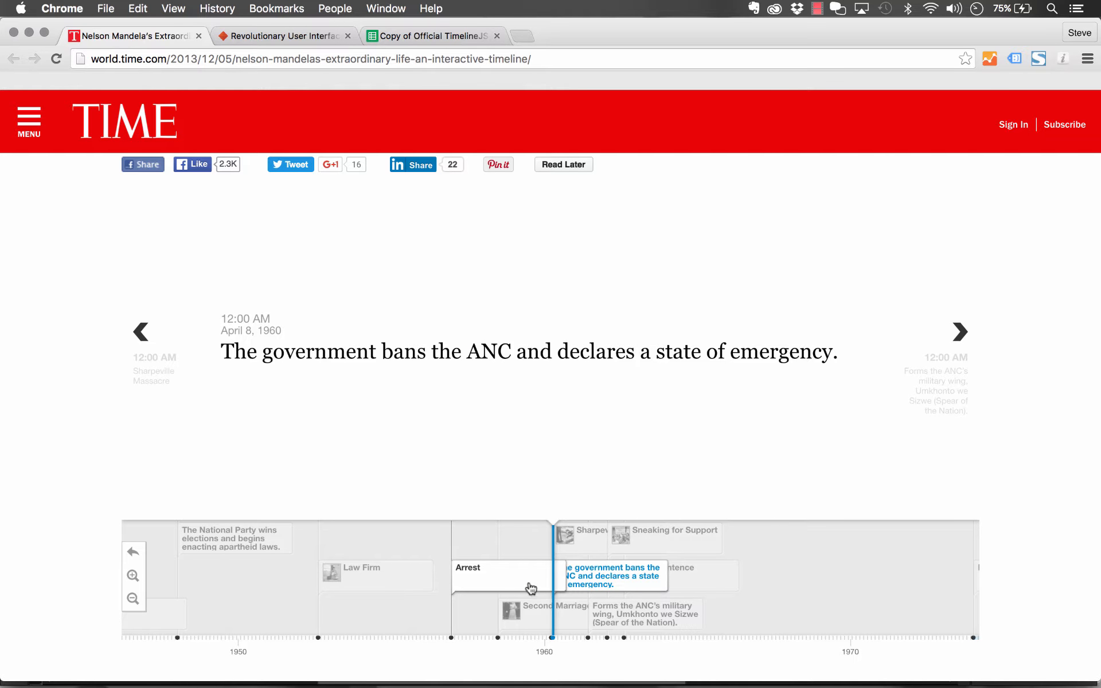
{"action": "left_click", "coordinate": [415, 36]}
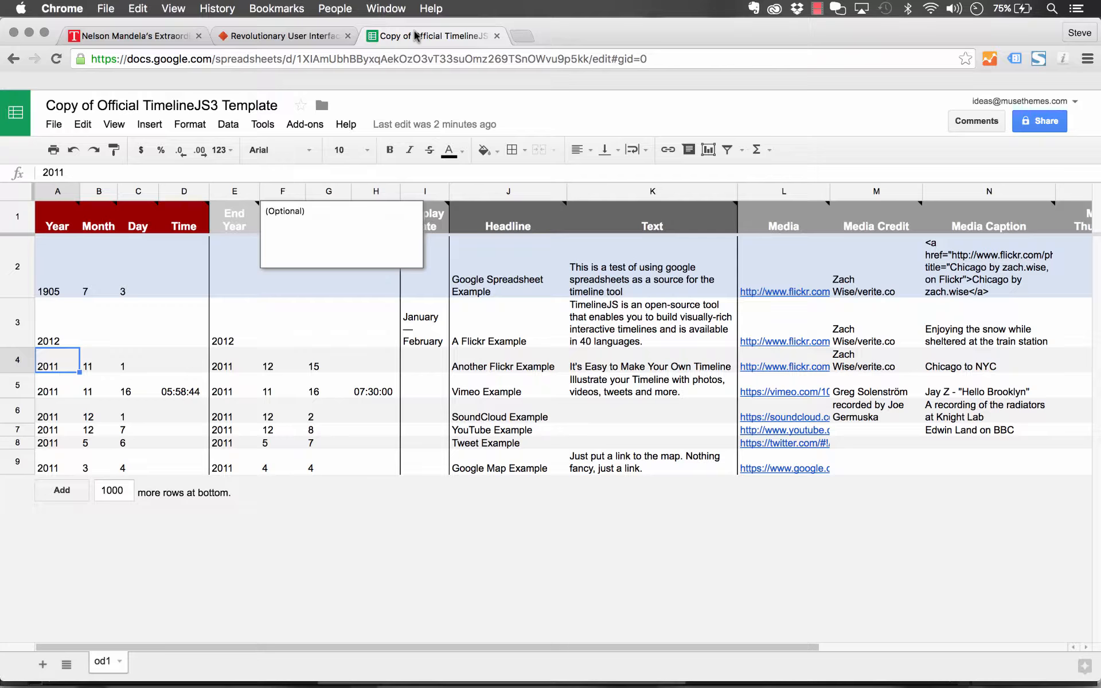
{"action": "left_click", "coordinate": [325, 381]}
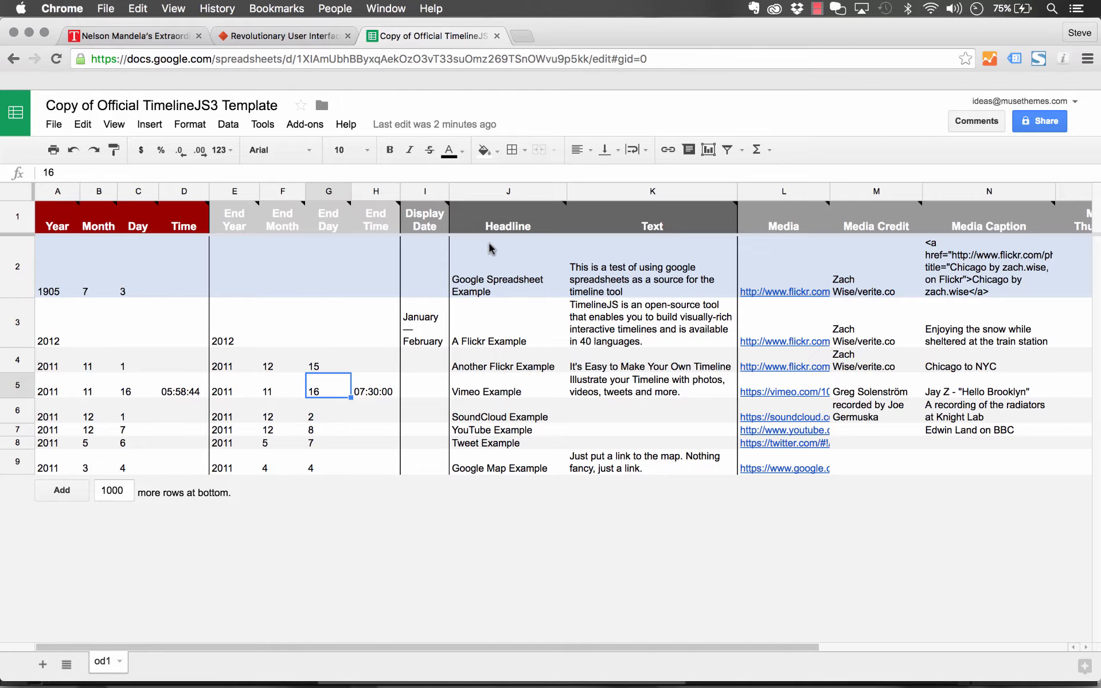
Step: Examine the template's headline, text, caption and thumbnail columns and preview the Flickr, Vimeo and YouTube media links
{"action": "scroll", "coordinate": [497, 304], "scroll_direction": "right", "scroll_amount": 1}
{"action": "scroll", "coordinate": [496, 305], "scroll_direction": "right", "scroll_amount": 1}
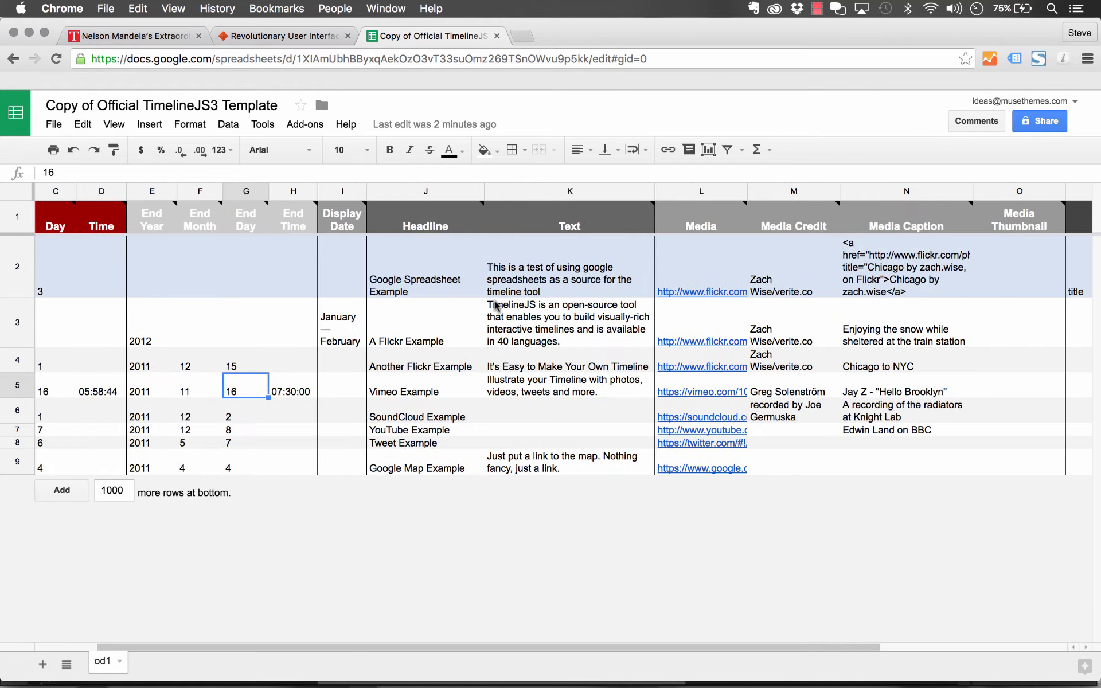
{"action": "scroll", "coordinate": [470, 304], "scroll_direction": "left", "scroll_amount": 1}
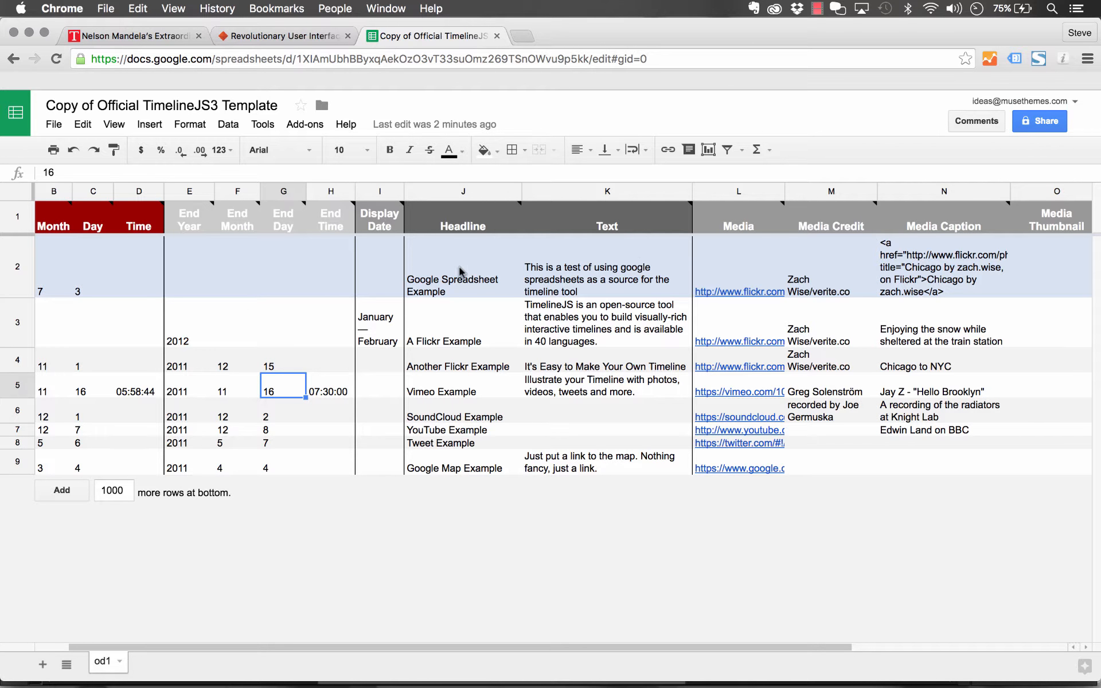
{"action": "mouse_move", "coordinate": [760, 294]}
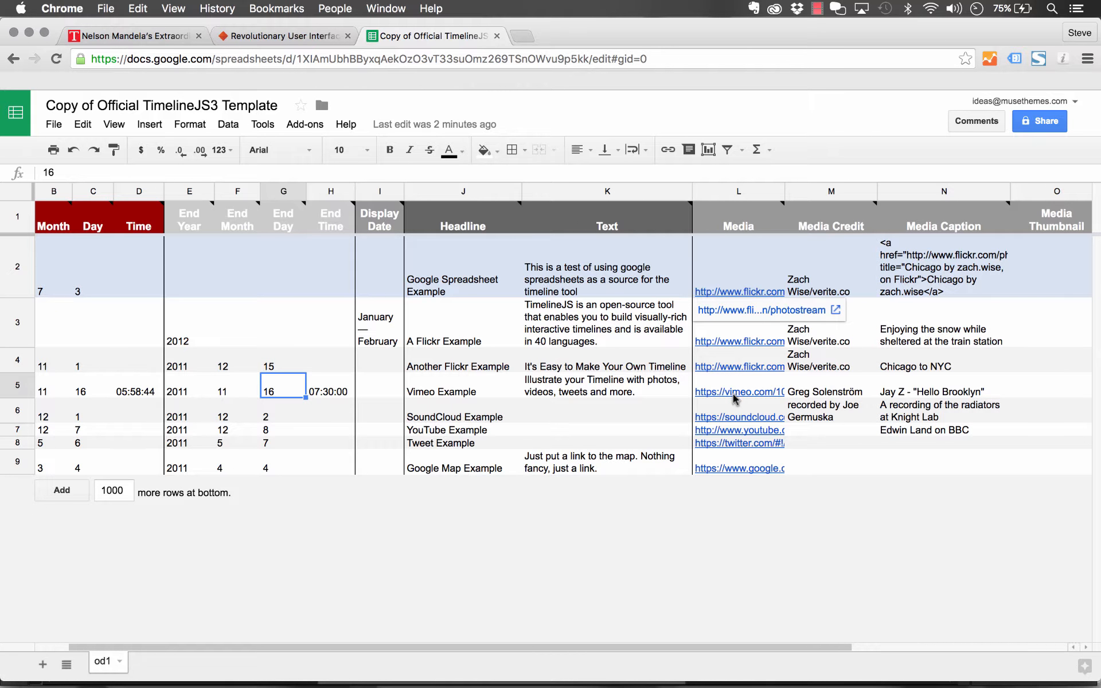
{"action": "mouse_move", "coordinate": [733, 396]}
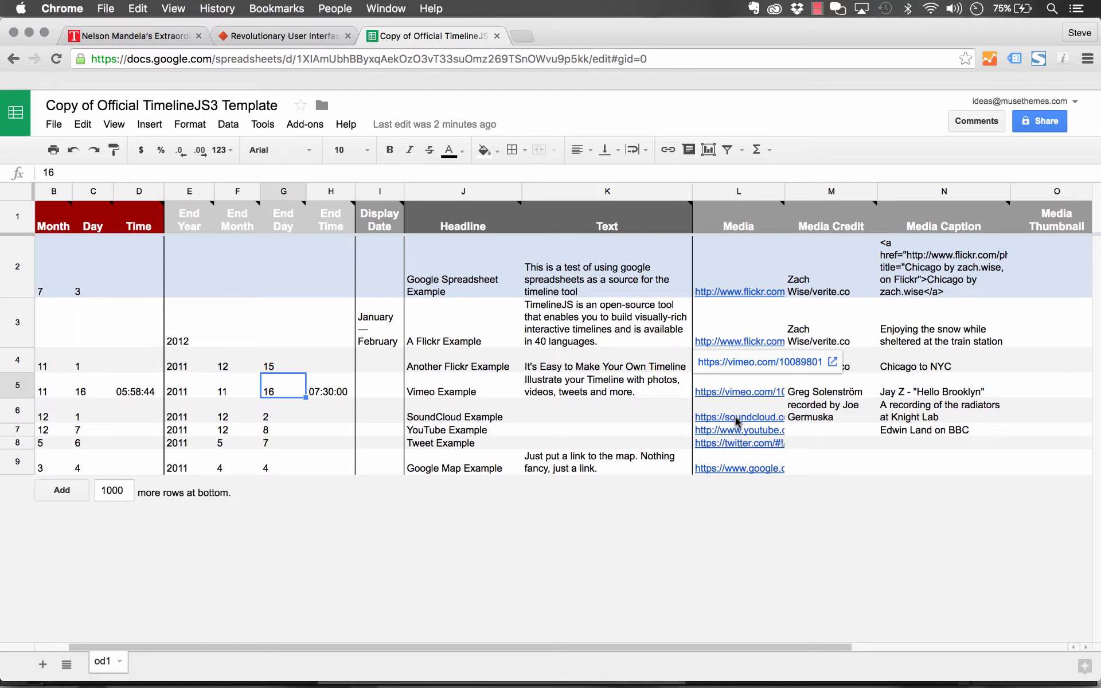
{"action": "mouse_move", "coordinate": [735, 430]}
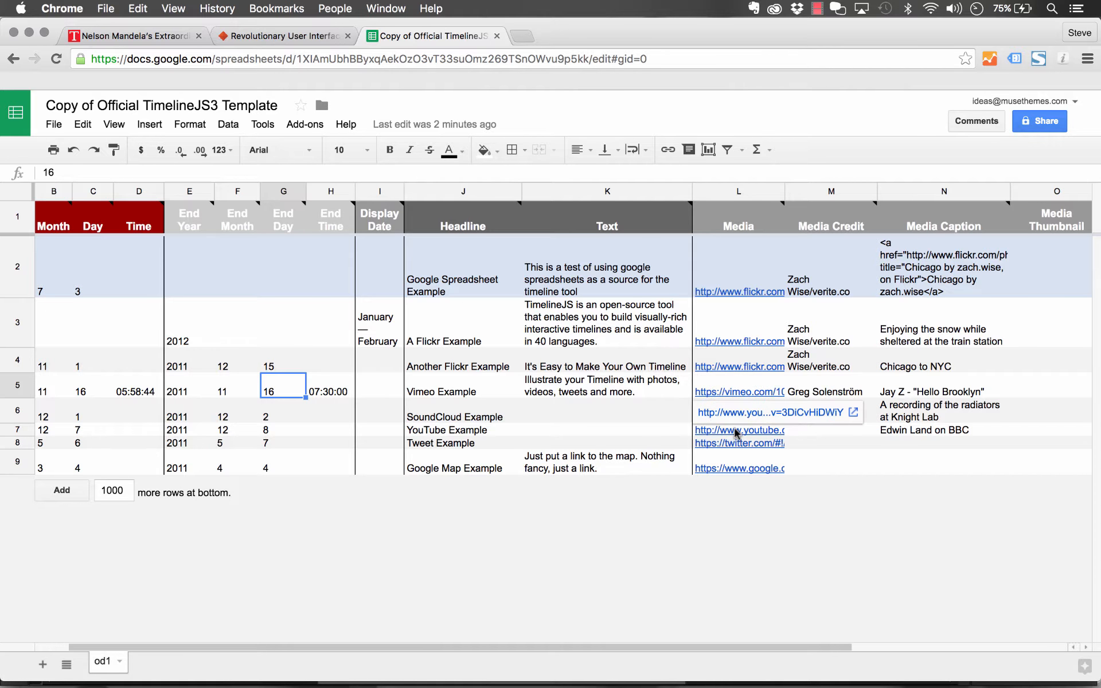
{"action": "left_click", "coordinate": [442, 284]}
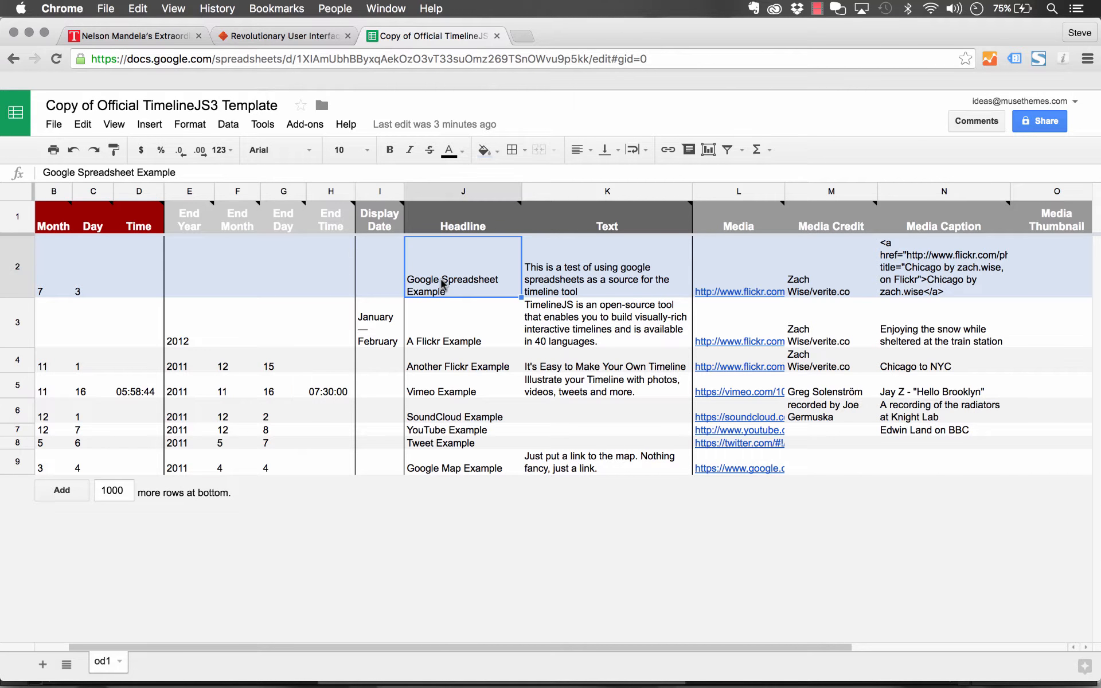
Step: Set the start date in row 2 to year 2011, month 09 and day 21
{"action": "scroll", "coordinate": [350, 323], "scroll_direction": "left", "scroll_amount": 1}
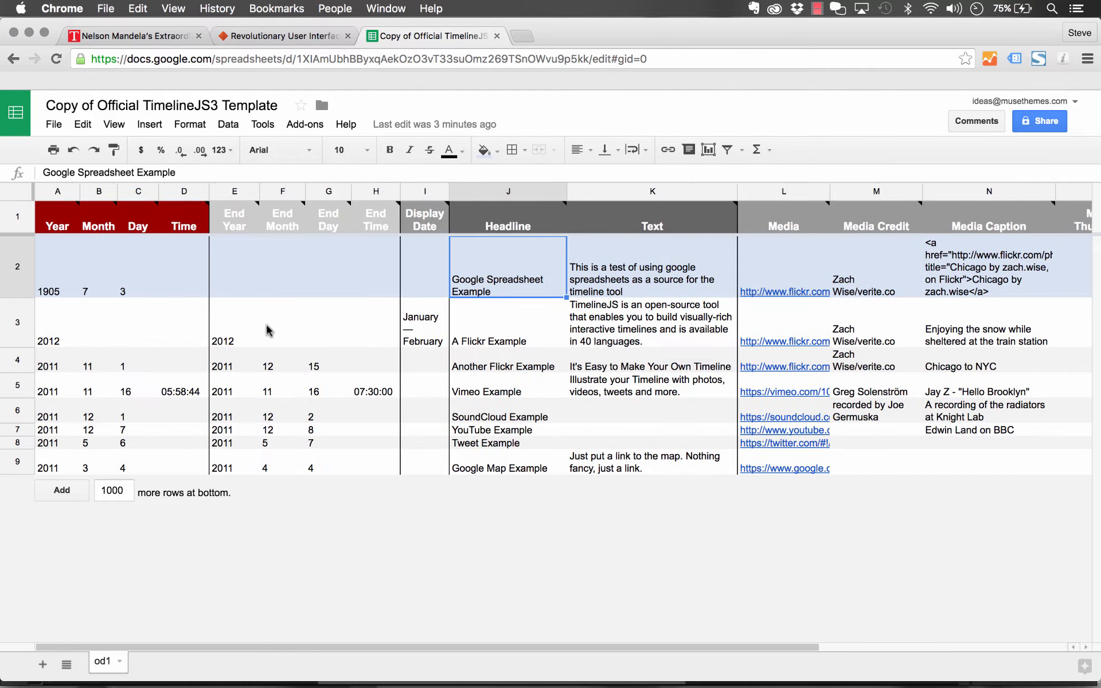
{"action": "left_click", "coordinate": [59, 286]}
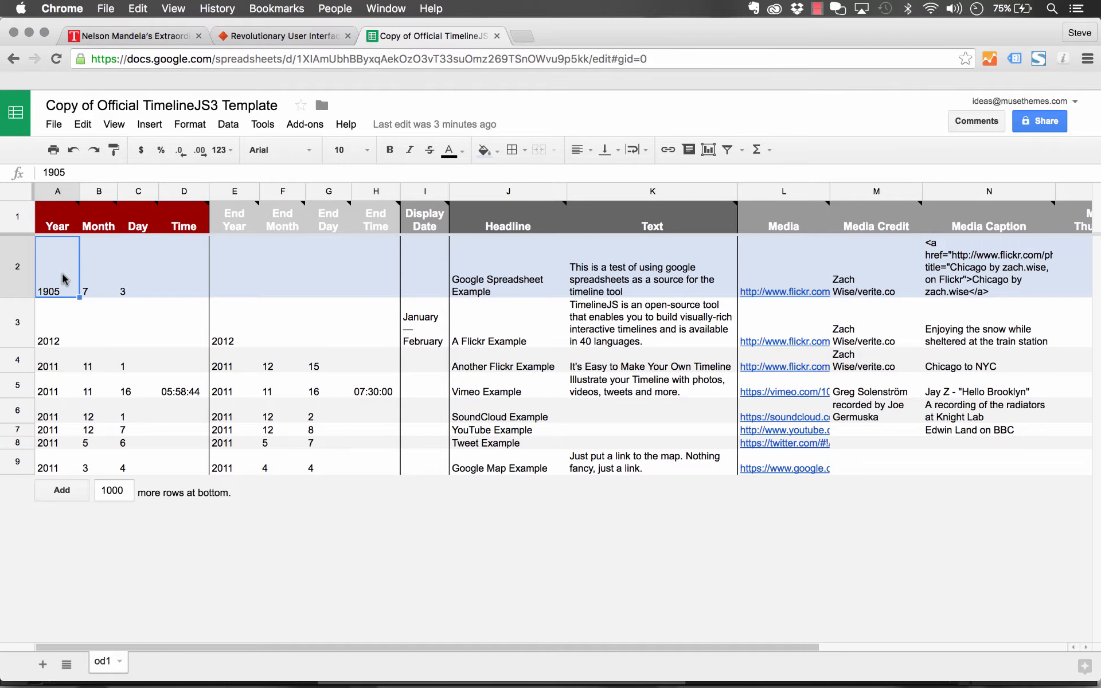
{"action": "type", "text": "2011"}
{"action": "key", "text": "Tab"}
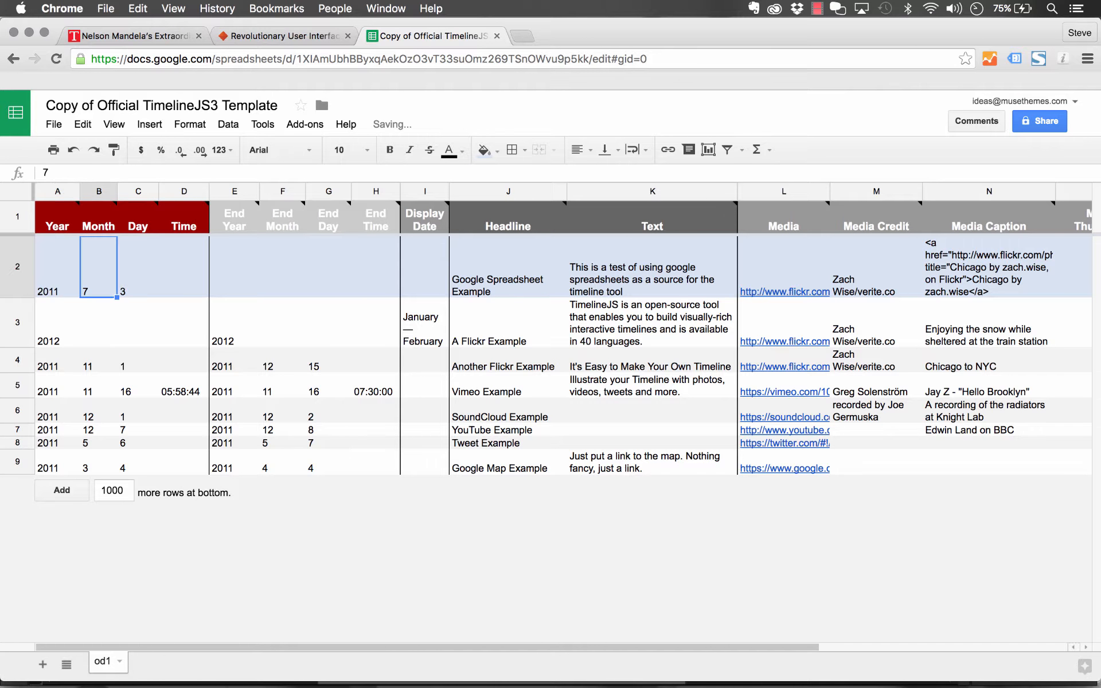
{"action": "type", "text": "09"}
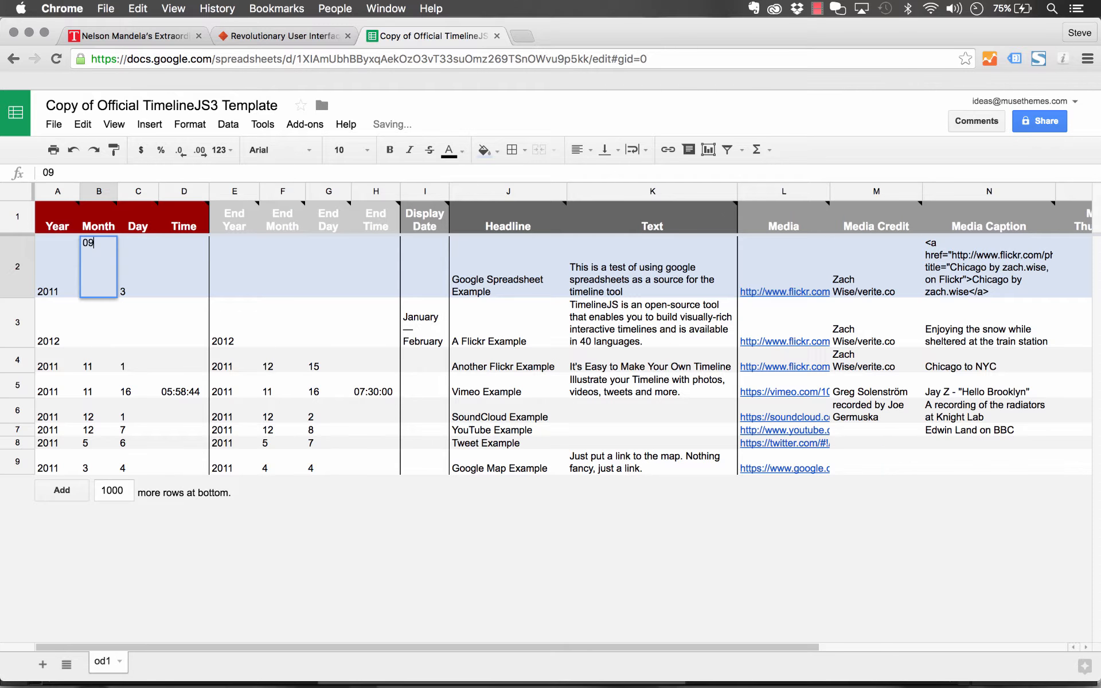
{"action": "key", "text": "Tab"}
{"action": "type", "text": "21"}
{"action": "key", "text": "Tab"}
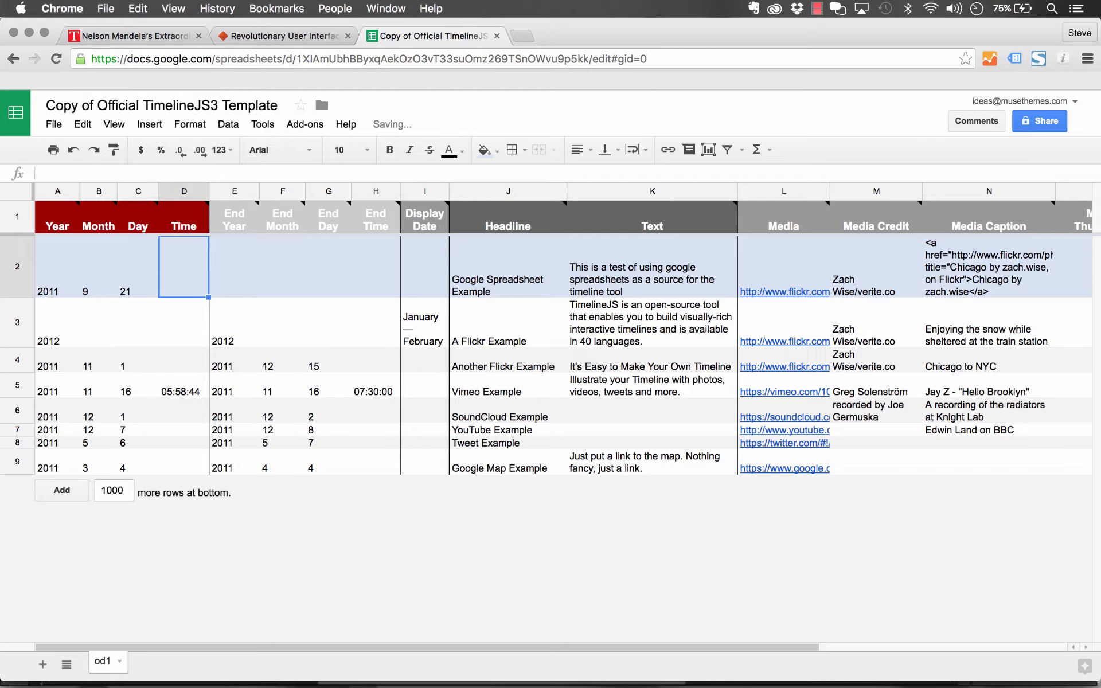
{"action": "key", "text": "Tab"}
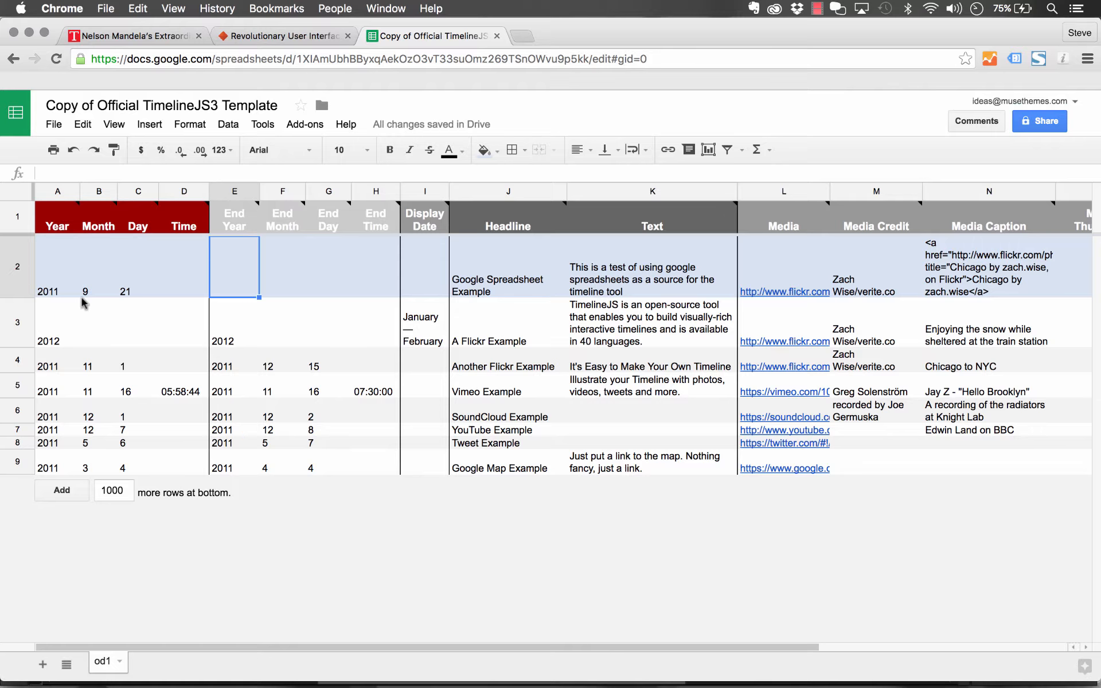
Step: Set the row 2 headline to "MuseThemes is launched"
{"action": "left_click", "coordinate": [516, 278]}
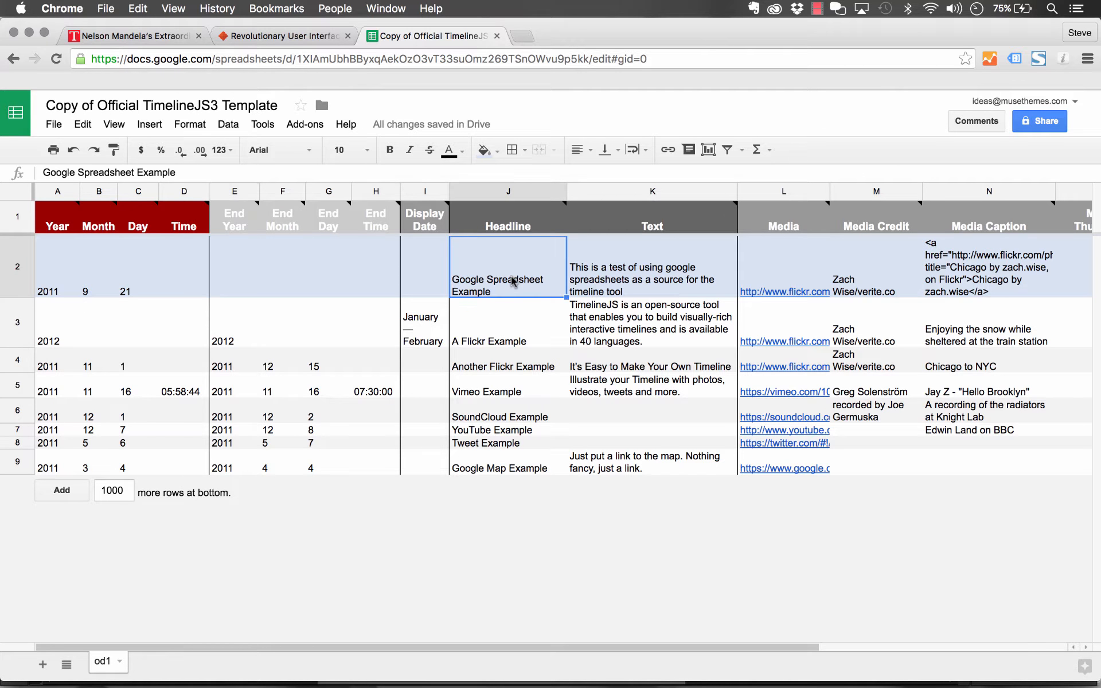
{"action": "type", "text": "MuseThem"}
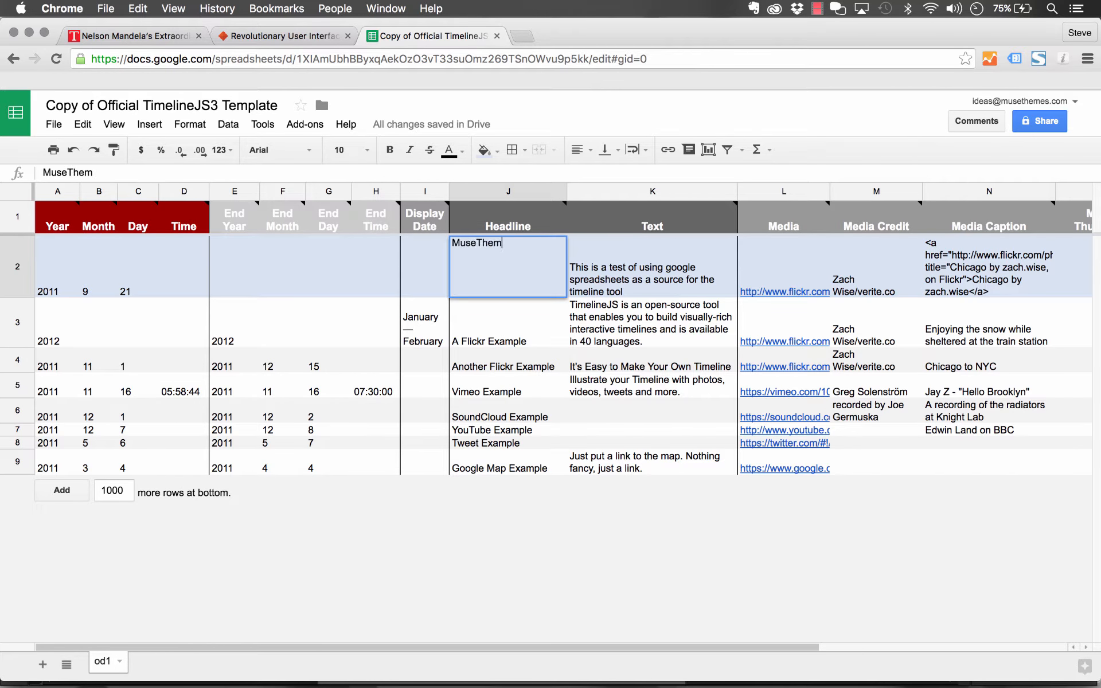
{"action": "type", "text": "es is launched"}
{"action": "key", "text": "Tab"}
Step: Set the row 2 text to "This marks the date that we launched the website MuseThemes.com"
{"action": "type", "text": "Thi"}
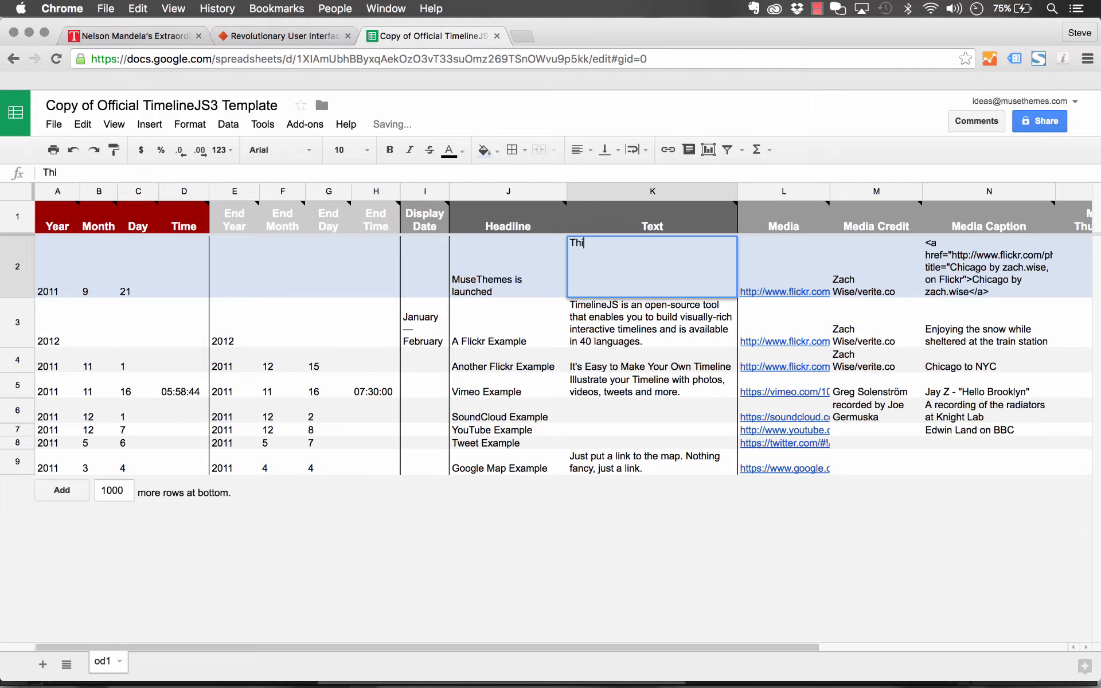
{"action": "type", "text": "s marks the date th"}
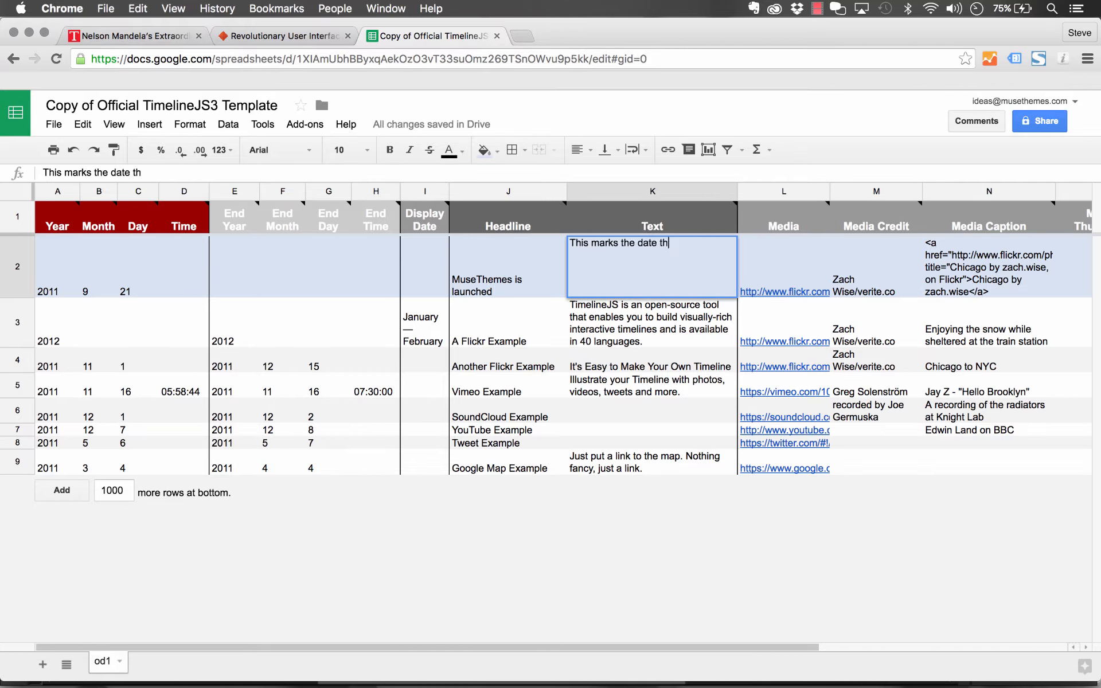
{"action": "type", "text": "at we launched "}
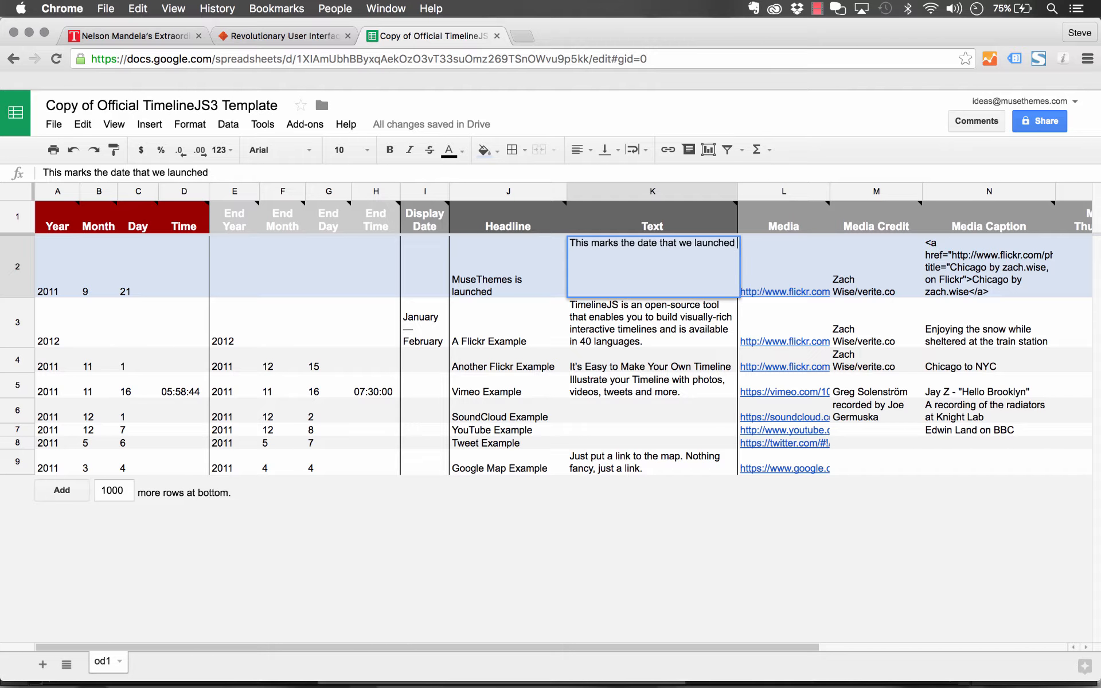
{"action": "type", "text": "the website MjuseT"}
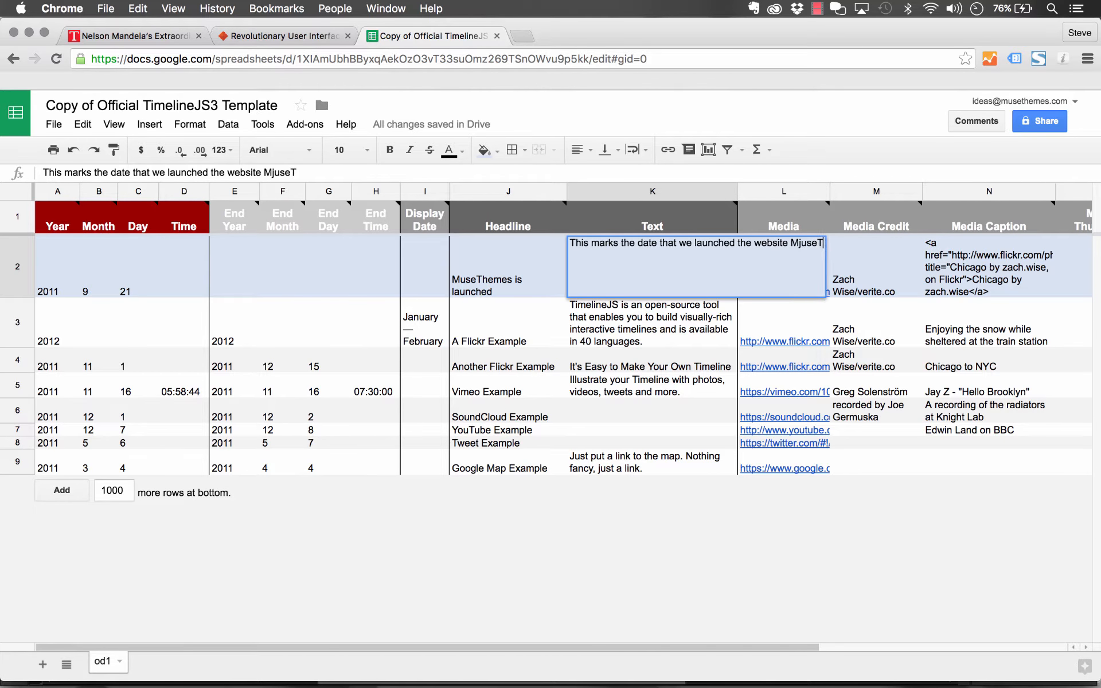
{"action": "key", "text": "BackSpace"}
{"action": "key", "text": "BackSpace"}
{"action": "key", "text": "BackSpace"}
{"action": "key", "text": "BackSpace"}
{"action": "key", "text": "BackSpace"}
{"action": "type", "text": "U"}
{"action": "key", "text": "BackSpace"}
{"action": "type", "text": "useThem"}
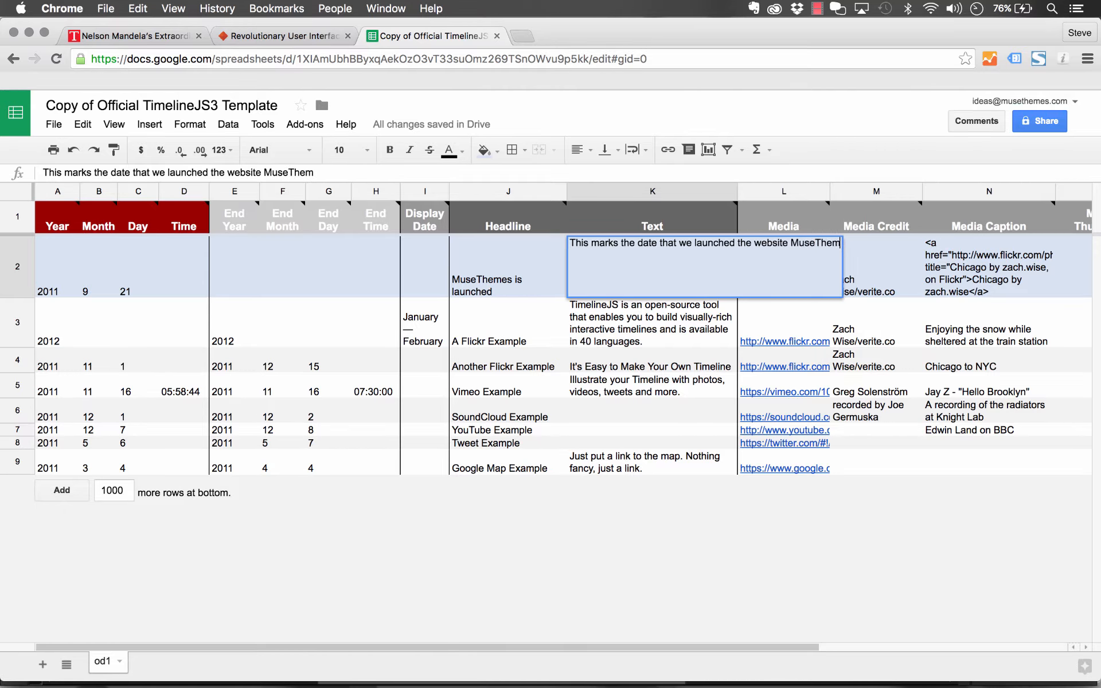
{"action": "type", "text": "es.com"}
{"action": "key", "text": "Tab"}
Step: Clear the example media link, media credit and media caption from row 2
{"action": "scroll", "coordinate": [611, 256], "scroll_direction": "right", "scroll_amount": 1}
{"action": "left_click", "coordinate": [611, 257]}
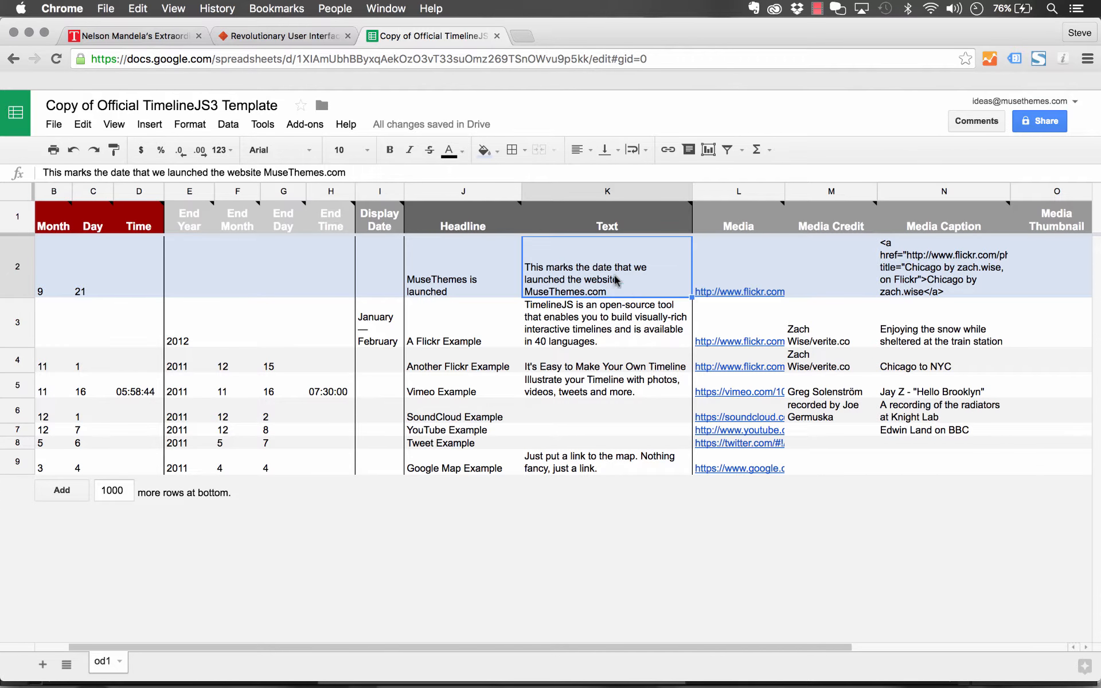
{"action": "scroll", "coordinate": [635, 292], "scroll_direction": "right", "scroll_amount": 2}
{"action": "scroll", "coordinate": [635, 292], "scroll_direction": "right", "scroll_amount": 3}
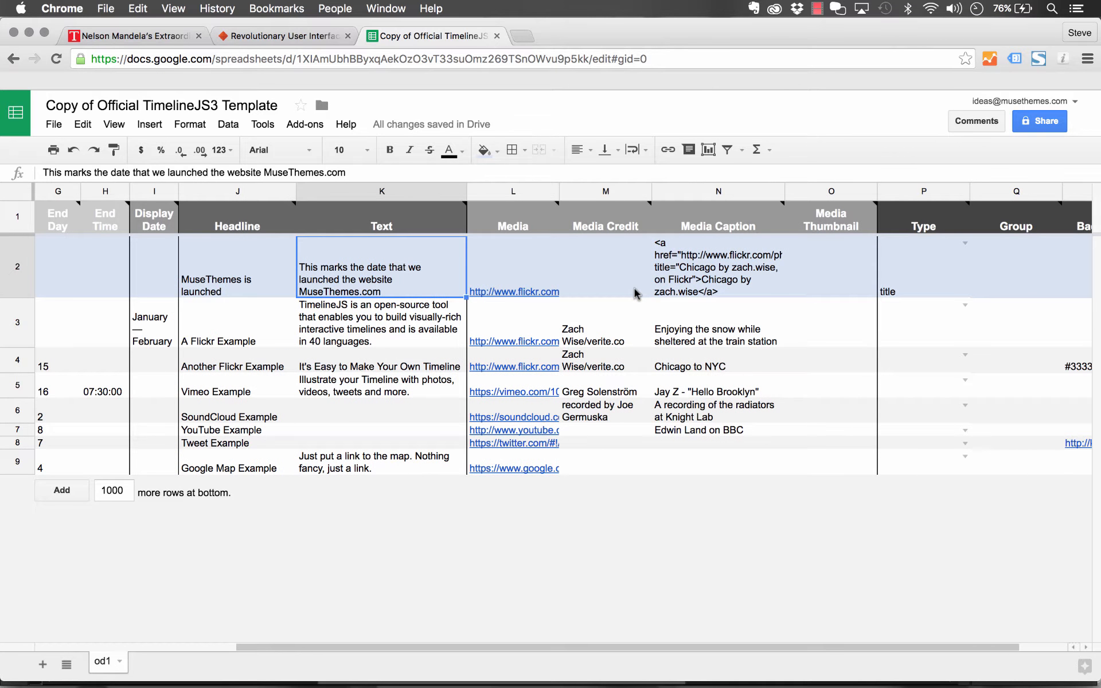
{"action": "left_click", "coordinate": [534, 264]}
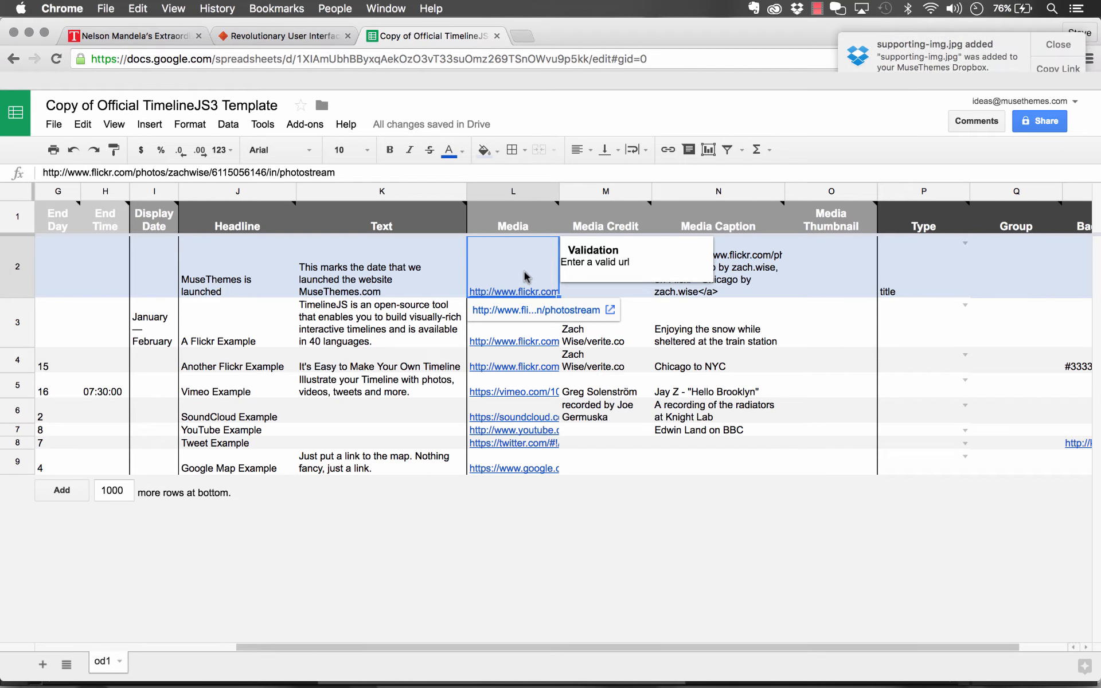
{"action": "left_click", "coordinate": [603, 264]}
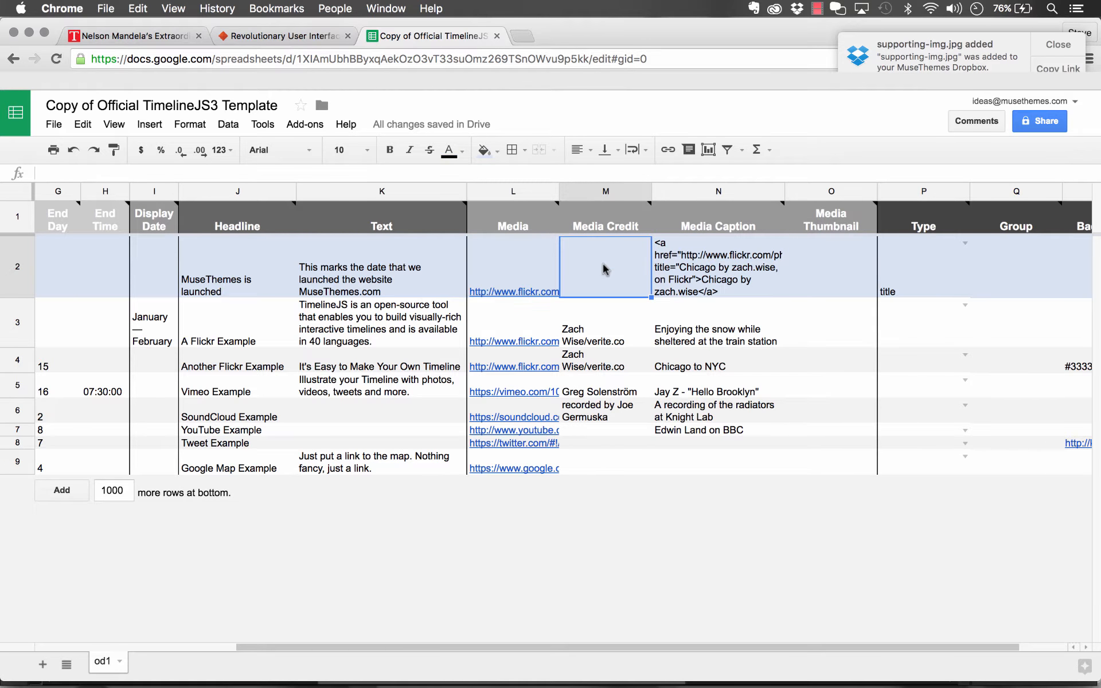
{"action": "left_click", "coordinate": [526, 259]}
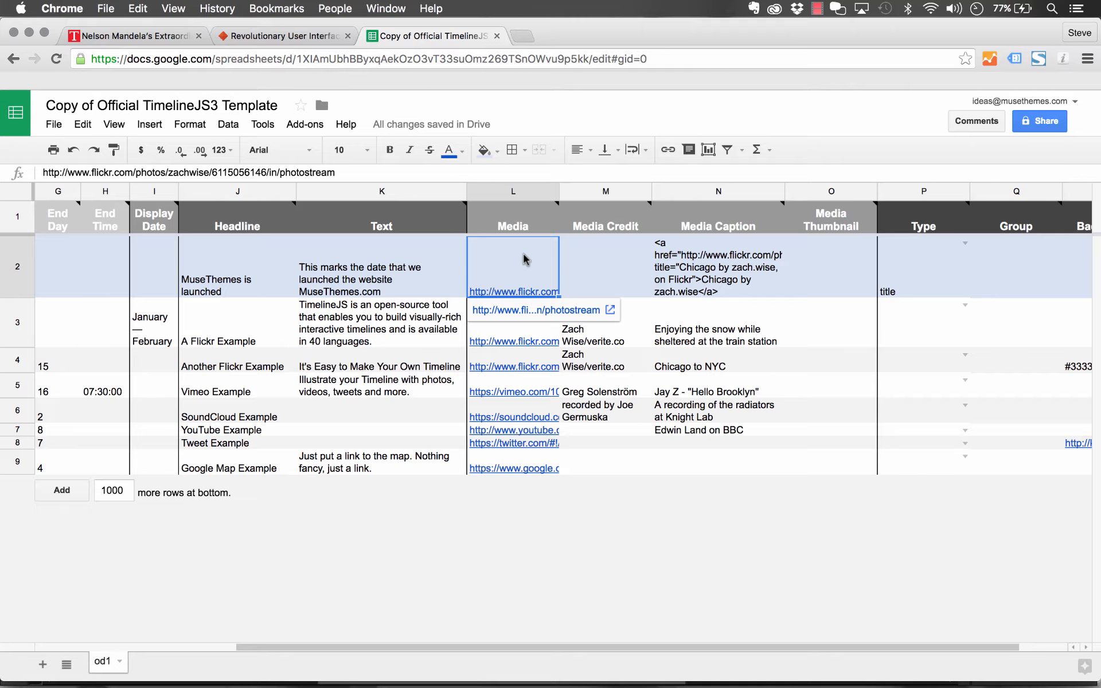
{"action": "mouse_move", "coordinate": [518, 254]}
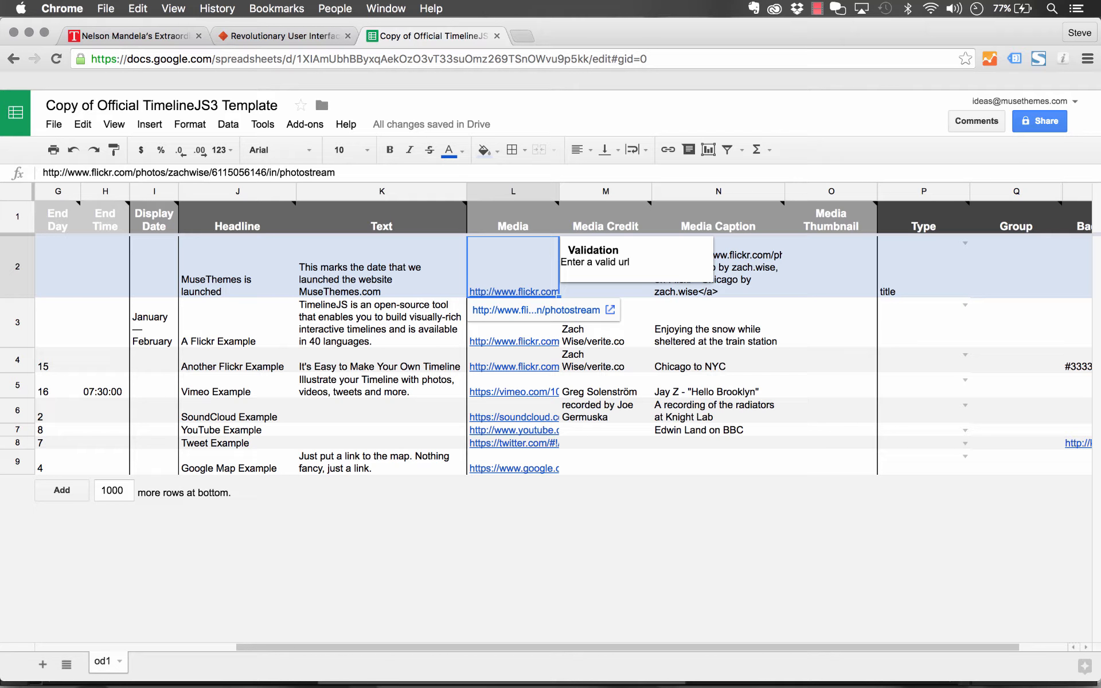
{"action": "key", "text": "Delete"}
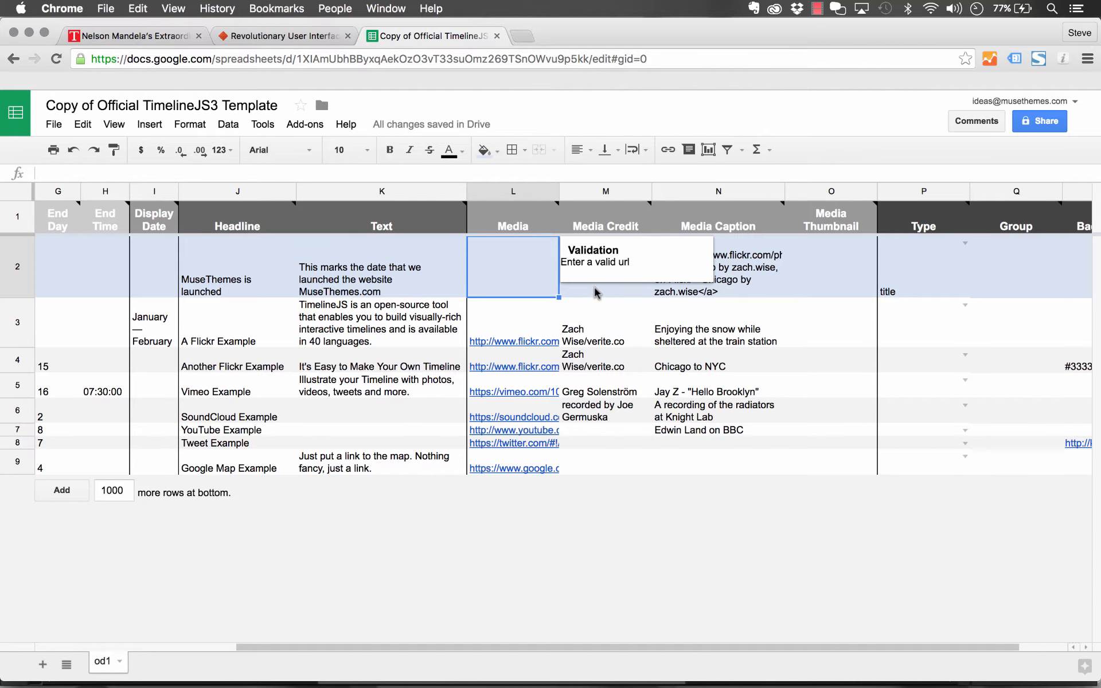
{"action": "left_click", "coordinate": [658, 290]}
{"action": "key", "text": "Delete"}
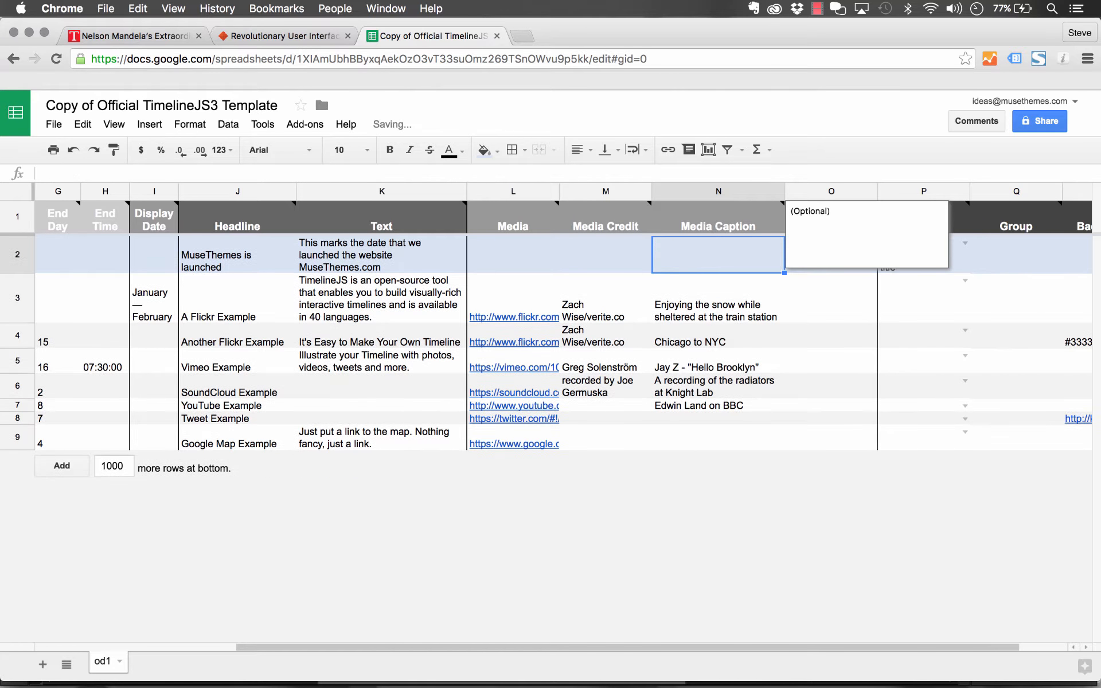
{"action": "left_click", "coordinate": [683, 290]}
{"action": "scroll", "coordinate": [683, 290], "scroll_direction": "right", "scroll_amount": 2}
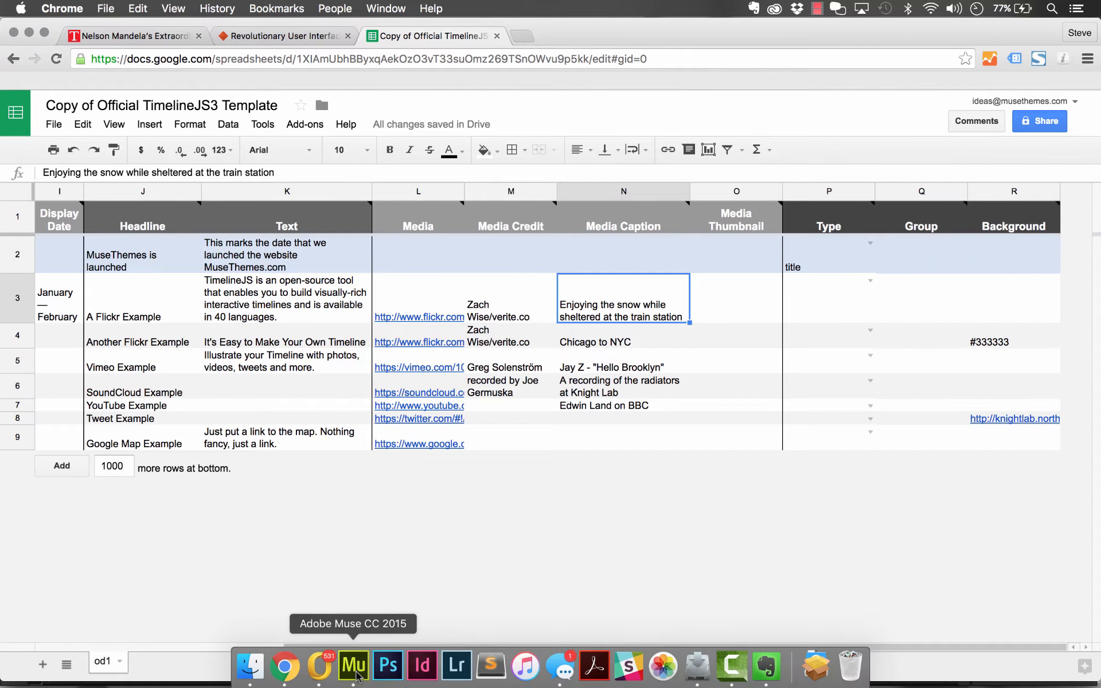
Step: Switch to Adobe Muse and lower the Home page's bottom edge to about 600 px
{"action": "left_click", "coordinate": [355, 678]}
{"action": "left_click", "coordinate": [346, 479]}
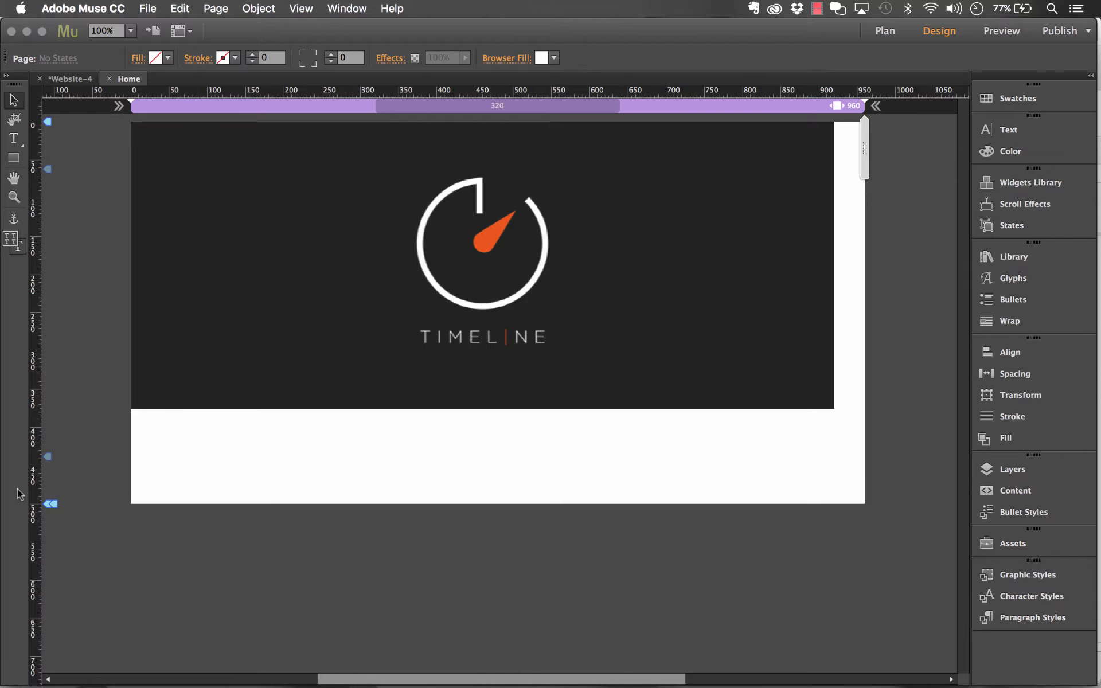
{"action": "left_click_drag", "start_coordinate": [51, 504], "coordinate": [50, 581]}
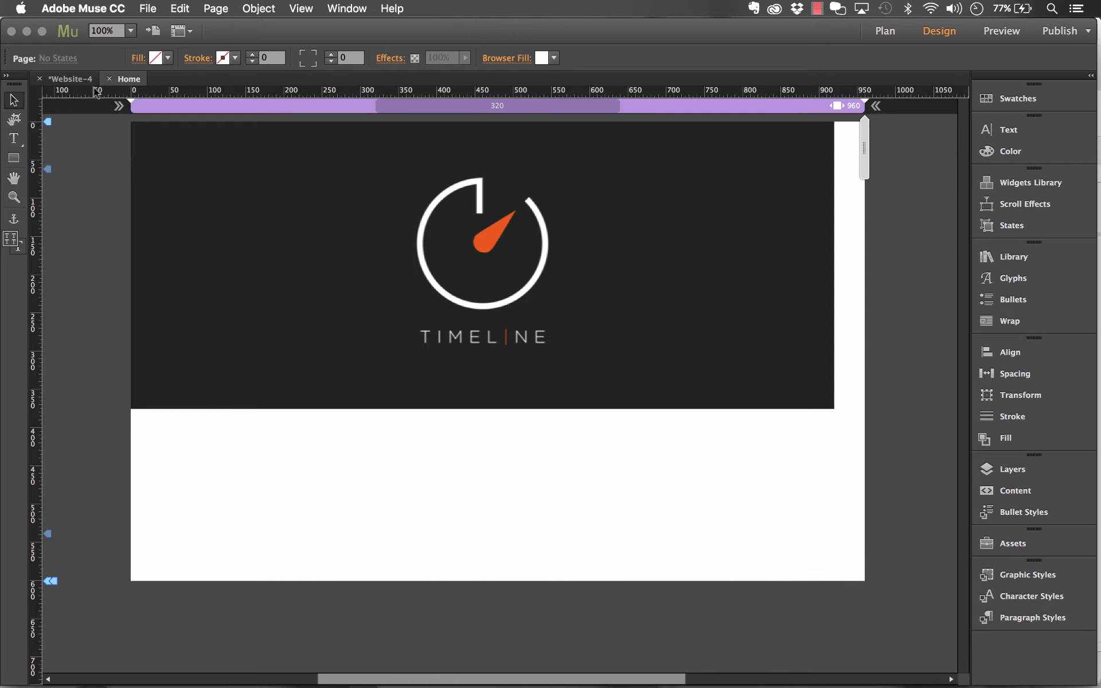
Step: Add a page named "images" after Home in the site plan and open it for design
{"action": "left_click", "coordinate": [71, 80]}
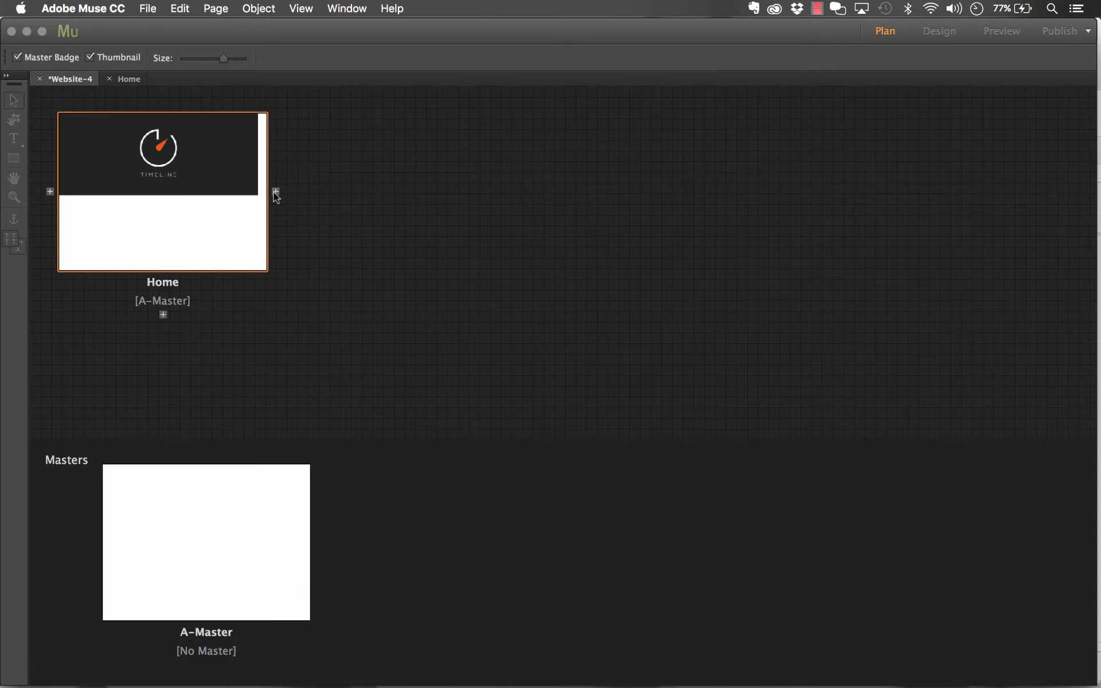
{"action": "left_click", "coordinate": [276, 192]}
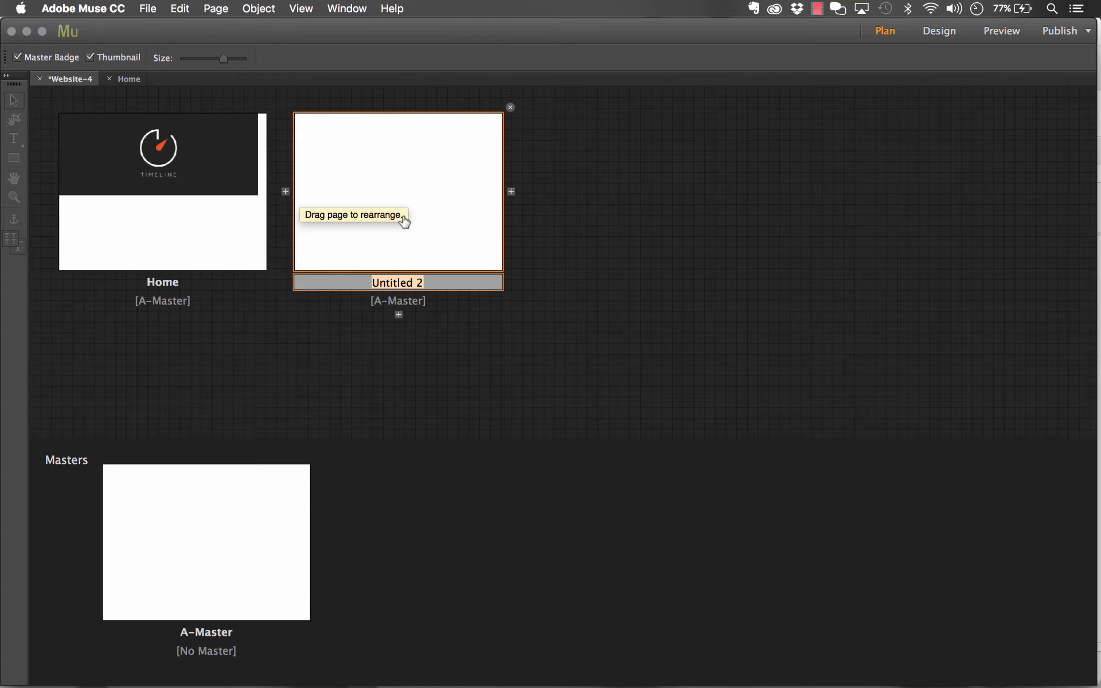
{"action": "type", "text": "images"}
{"action": "key", "text": "Return"}
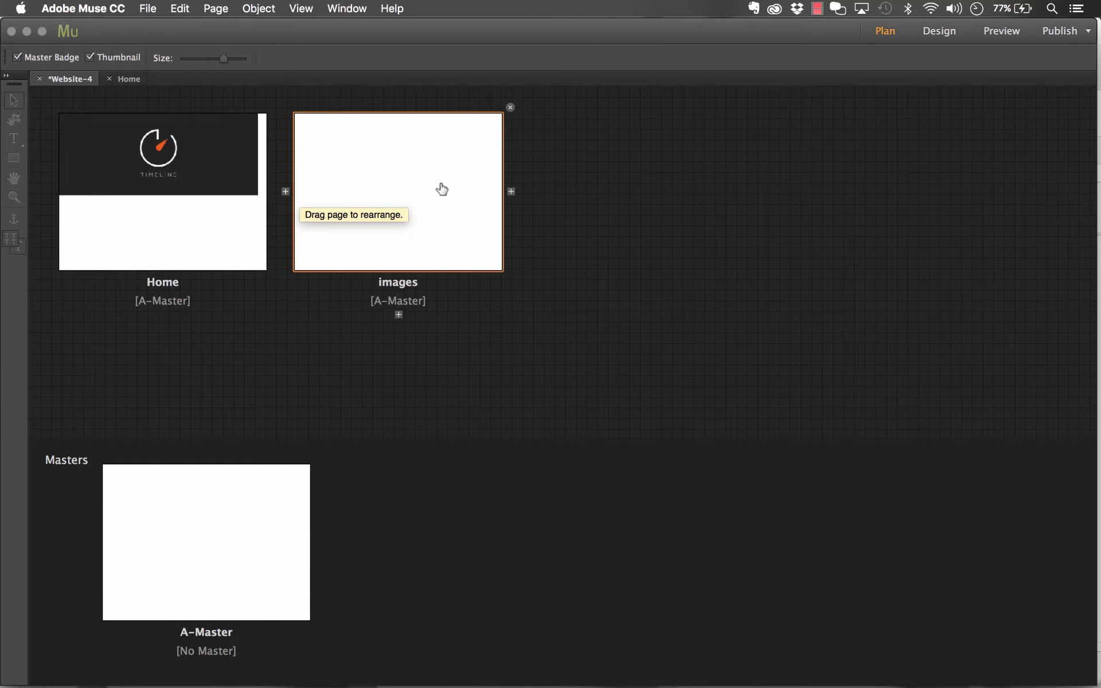
{"action": "double_click", "coordinate": [480, 182]}
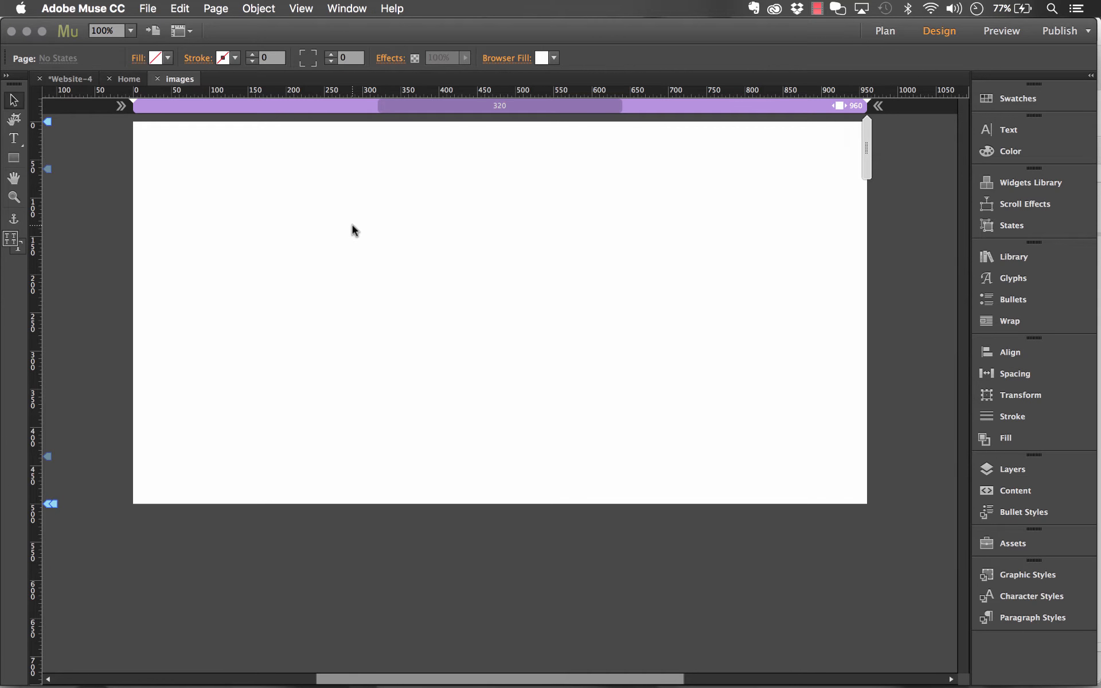
Step: Place the hero image listed above hero2.jpg on the images page, about 570 px wide at X 196, Y 82
{"action": "key", "text": "super+d"}
{"action": "left_click", "coordinate": [512, 184]}
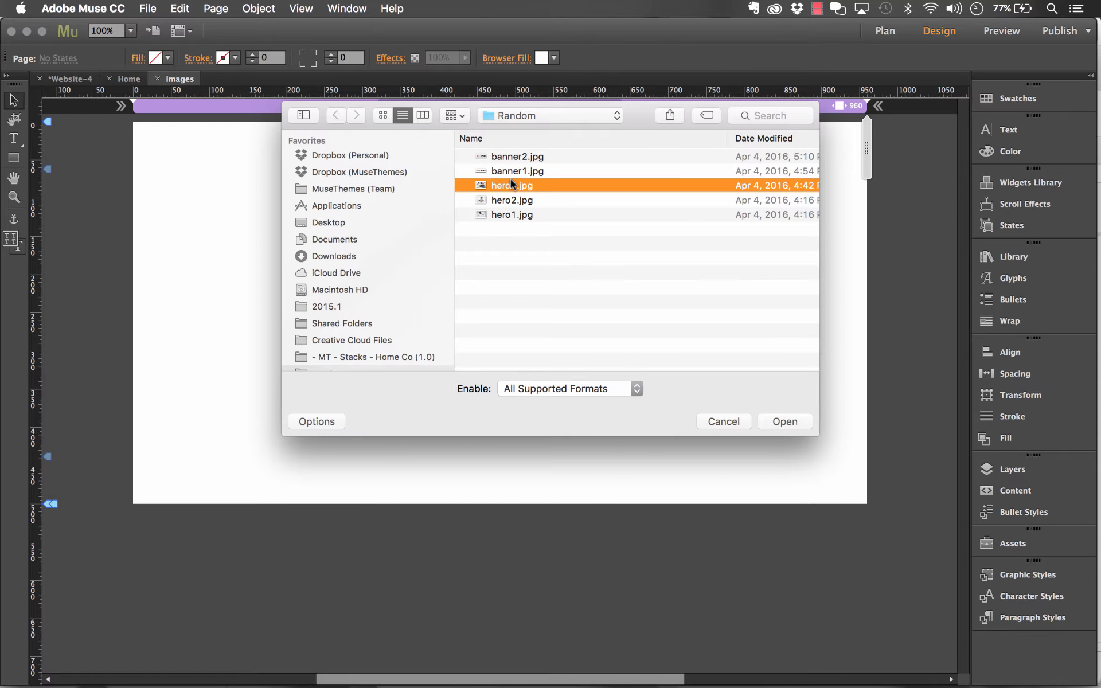
{"action": "key", "text": "space"}
{"action": "key", "text": "space"}
{"action": "left_click", "coordinate": [789, 419]}
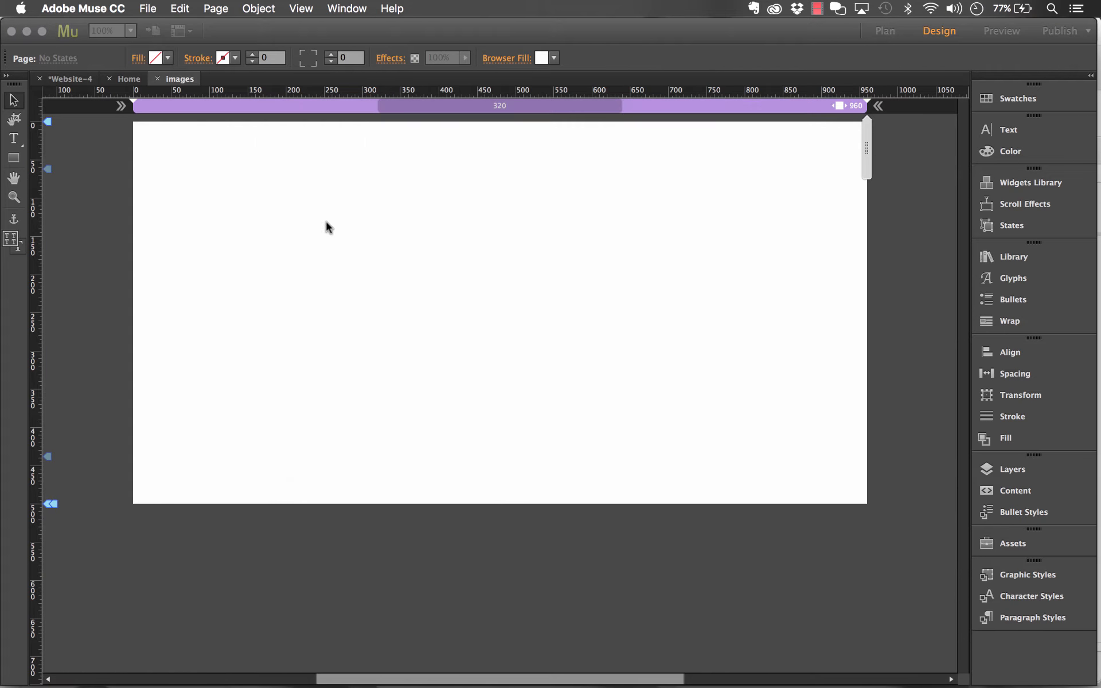
{"action": "left_click_drag", "start_coordinate": [283, 190], "coordinate": [720, 418]}
{"action": "mouse_move", "coordinate": [608, 353]}
{"action": "left_mouse_down"}
{"action": "mouse_move", "coordinate": [622, 356]}
{"action": "mouse_move", "coordinate": [608, 347]}
{"action": "left_mouse_up"}
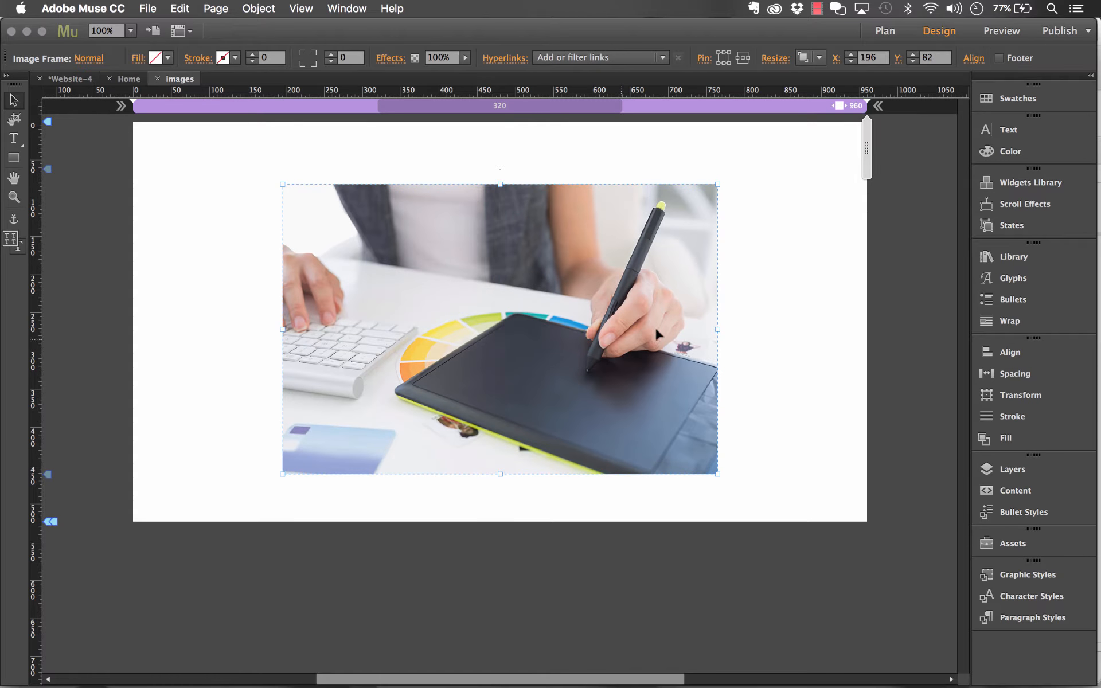
{"action": "left_click", "coordinate": [753, 285]}
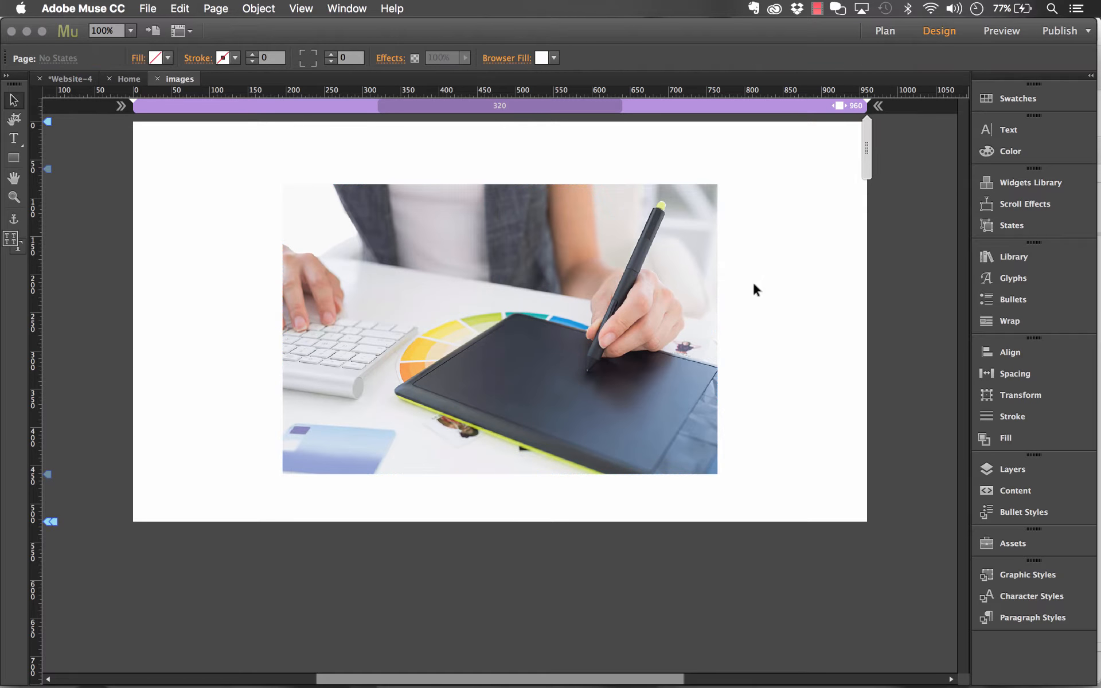
Step: Publish the site to Business Catalyst with the site name "mt-timeline"
{"action": "left_click", "coordinate": [1054, 33]}
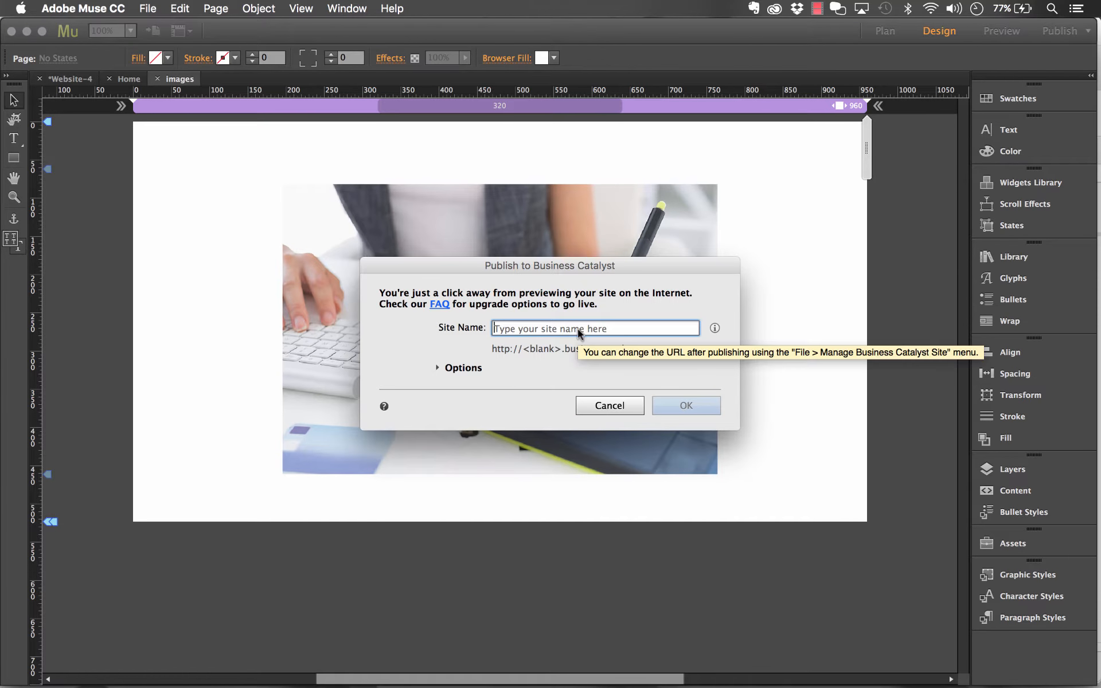
{"action": "type", "text": "mt-timeline"}
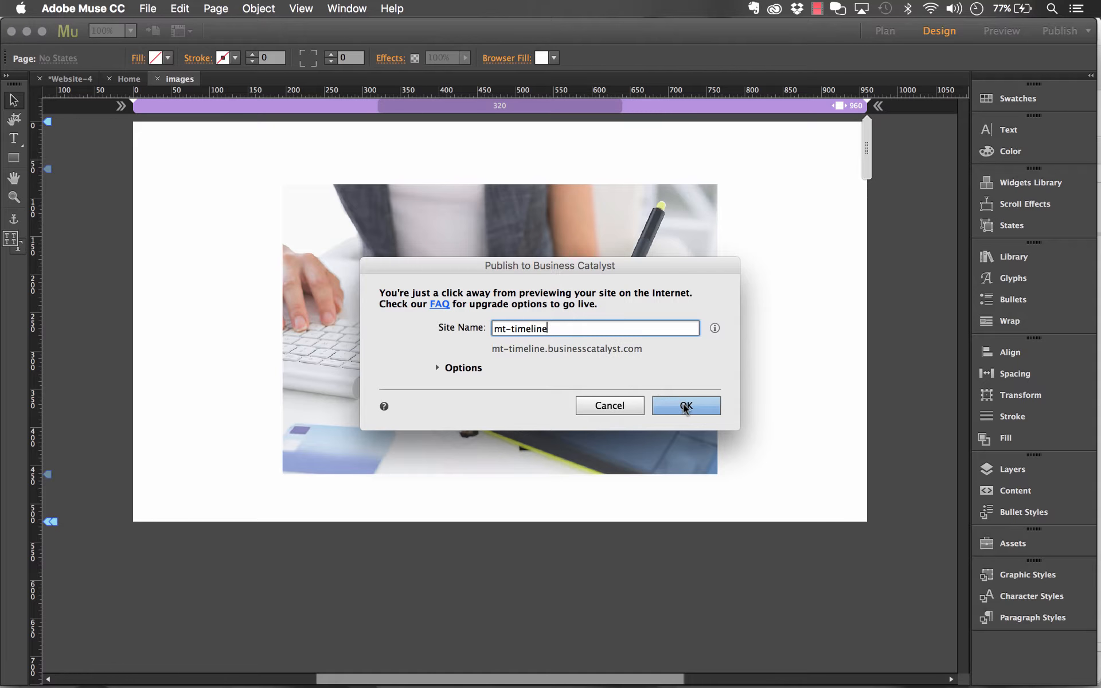
{"action": "left_click", "coordinate": [683, 404]}
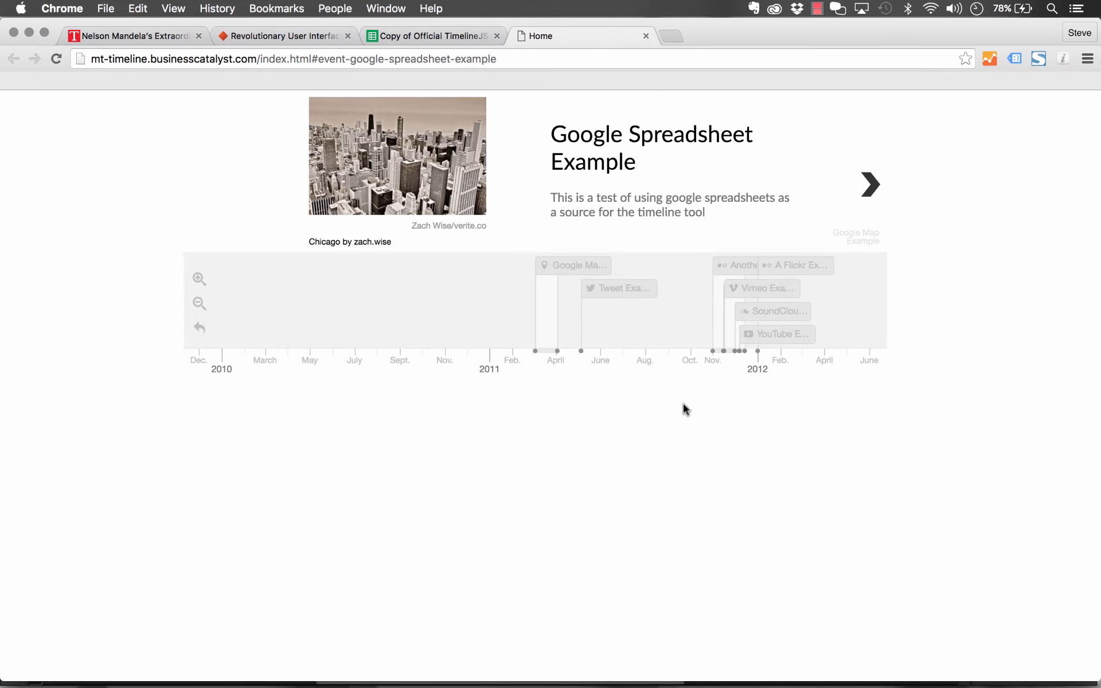
Step: Open the published page mt-timeline.businesscatalyst.com/images.html in the browser
{"action": "left_click", "coordinate": [303, 63]}
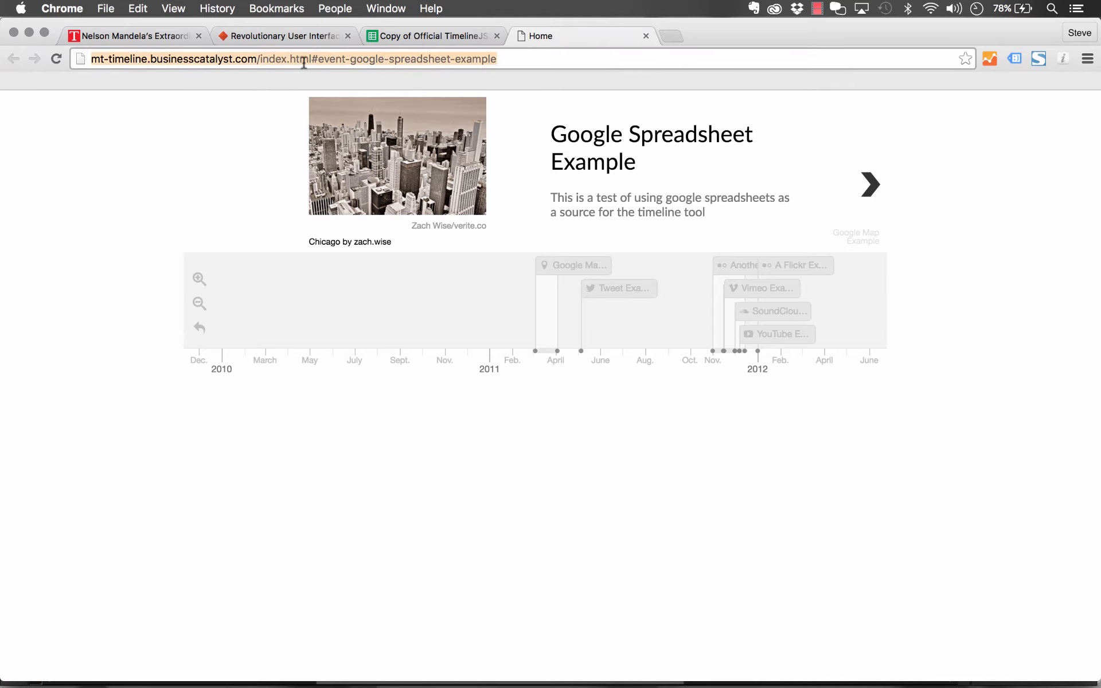
{"action": "left_click", "coordinate": [290, 58]}
{"action": "left_click_drag", "start_coordinate": [498, 59], "coordinate": [264, 61]}
{"action": "type", "text": "images.html"}
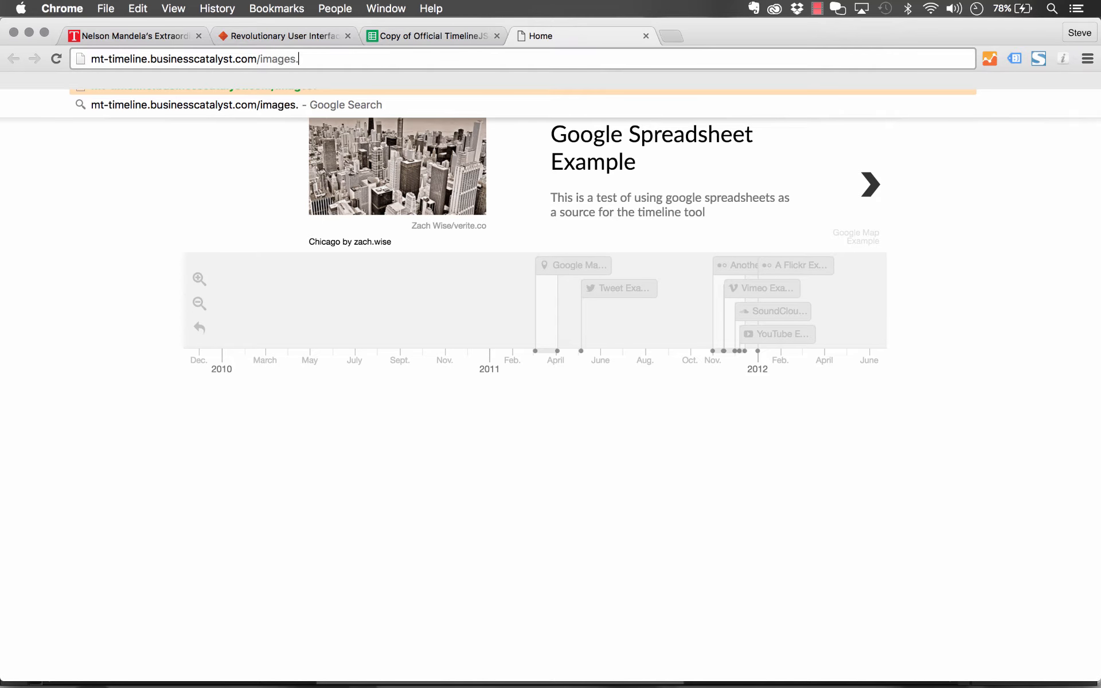
{"action": "key", "text": "Return"}
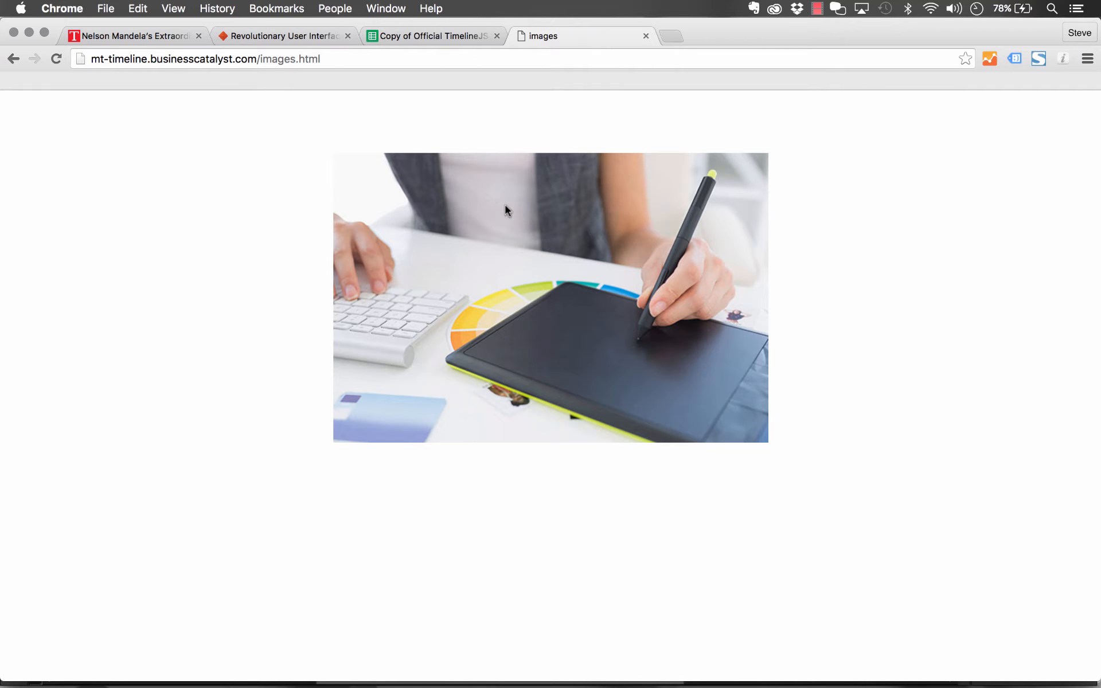
Step: Copy the address of the published page's image and switch back to Adobe Muse
{"action": "right_click", "coordinate": [486, 209]}
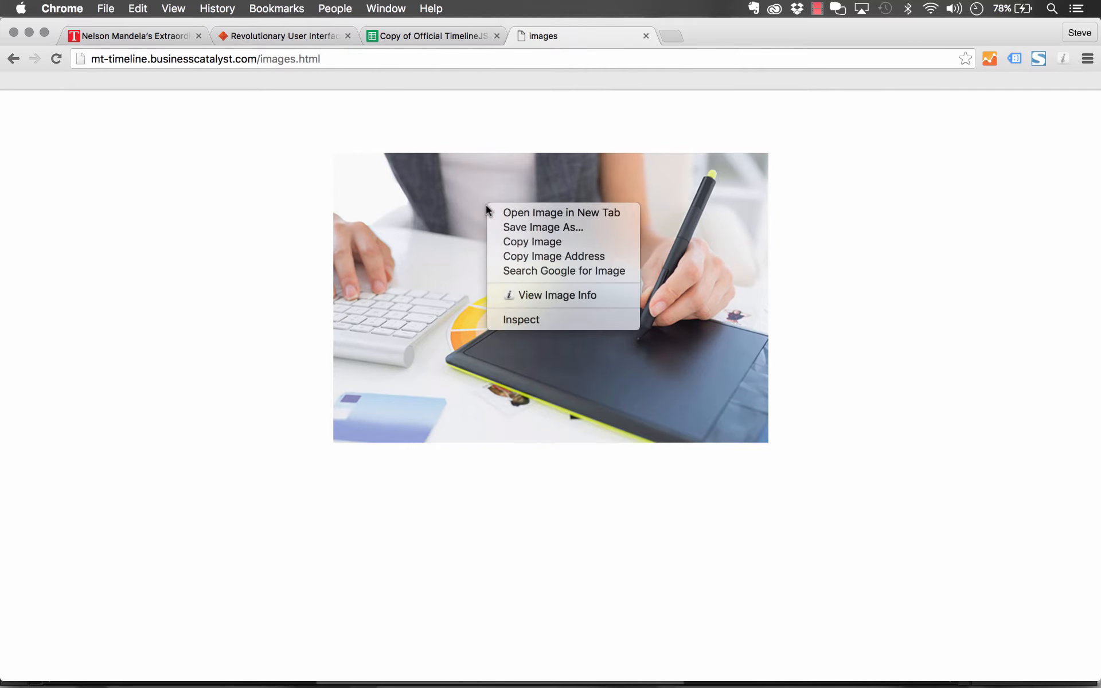
{"action": "left_click", "coordinate": [566, 256]}
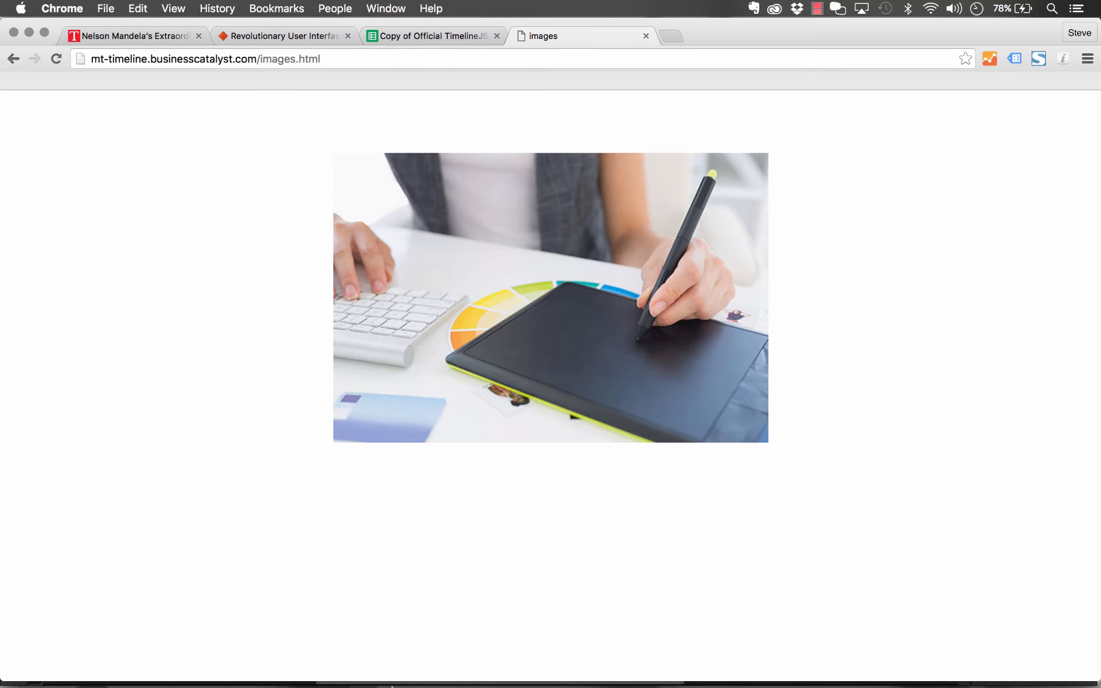
{"action": "left_click", "coordinate": [357, 667]}
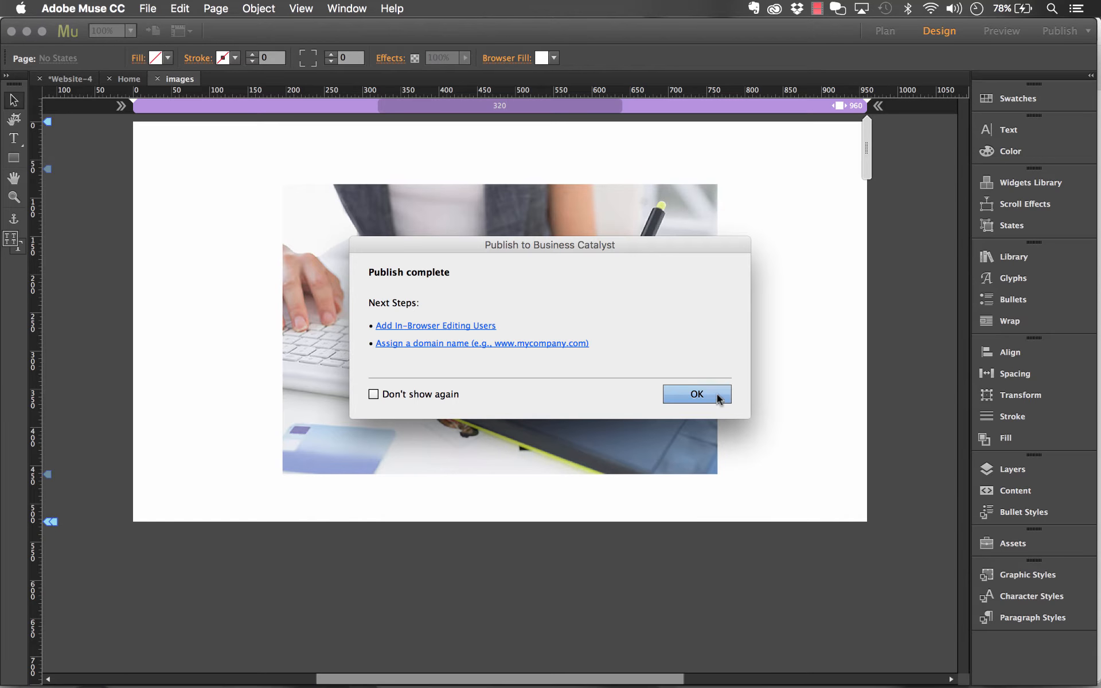
Step: Switch to the timeline spreadsheet in Chrome and paste the copied hero3.jpg address as the Media of the "MuseThemes is launched" row
{"action": "left_click", "coordinate": [717, 397]}
{"action": "left_click", "coordinate": [285, 665]}
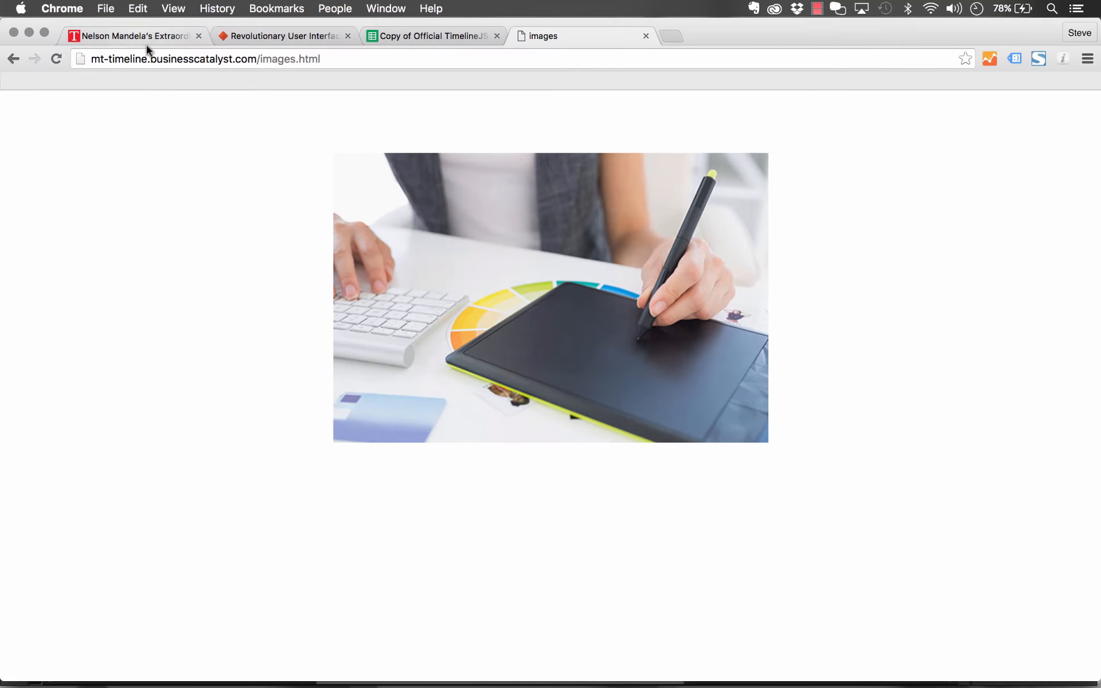
{"action": "left_click", "coordinate": [418, 43]}
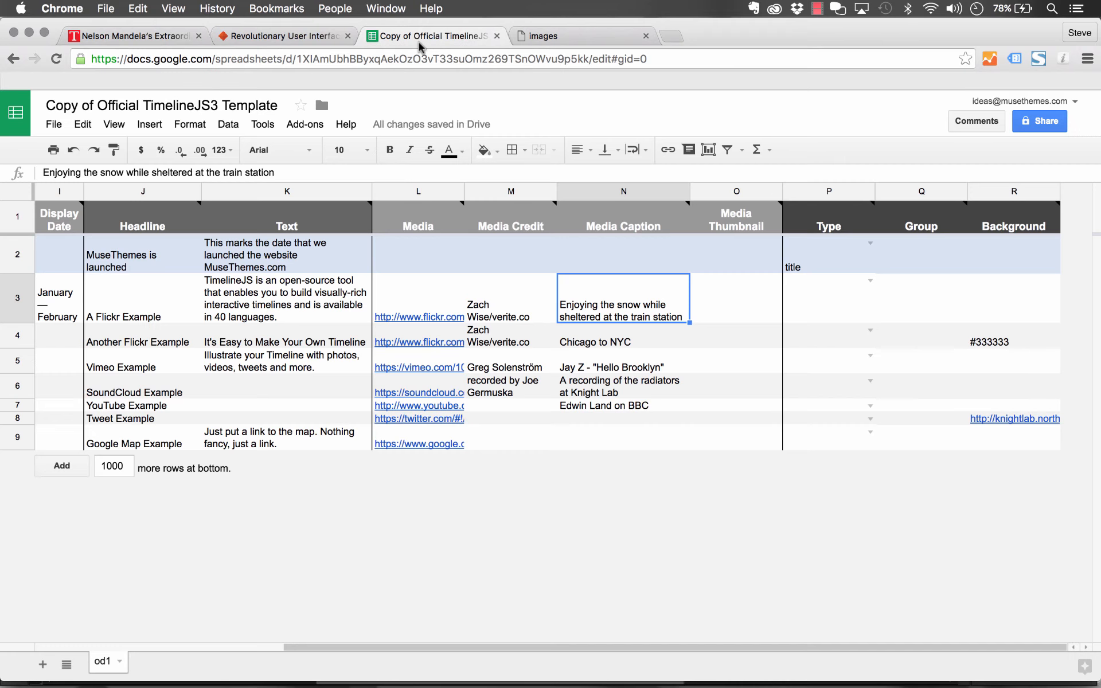
{"action": "left_click", "coordinate": [436, 259]}
{"action": "key", "text": "cmd+v"}
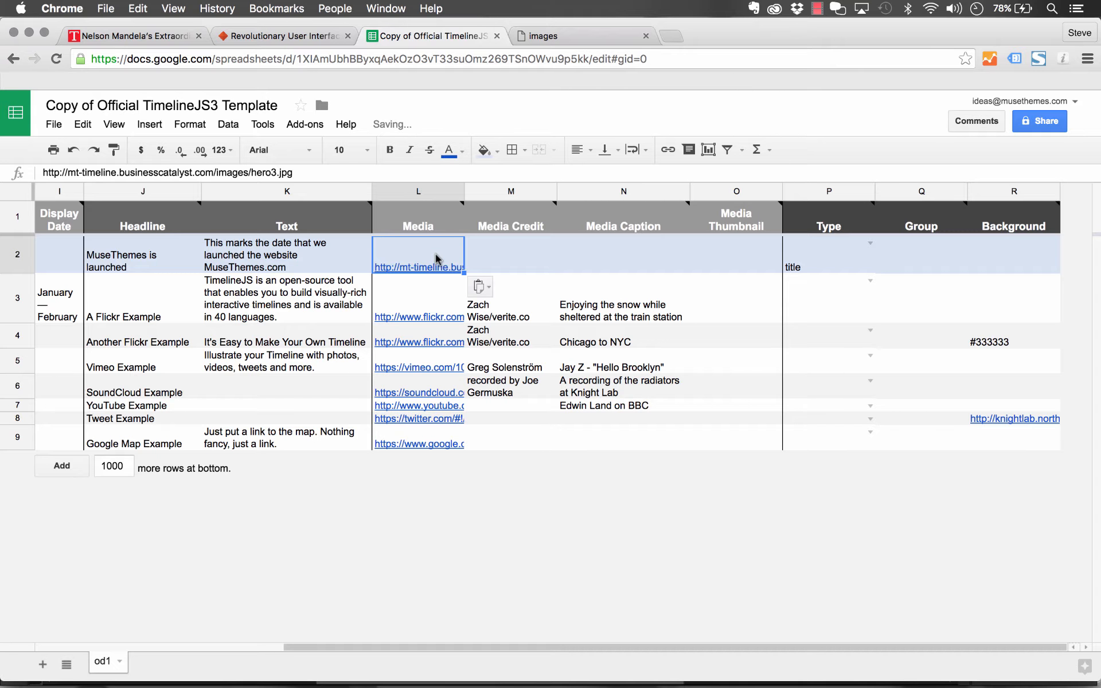
Step: Widen the Media column until the whole hero3.jpg address fits in its cell
{"action": "left_click_drag", "start_coordinate": [580, 185], "coordinate": [582, 189]}
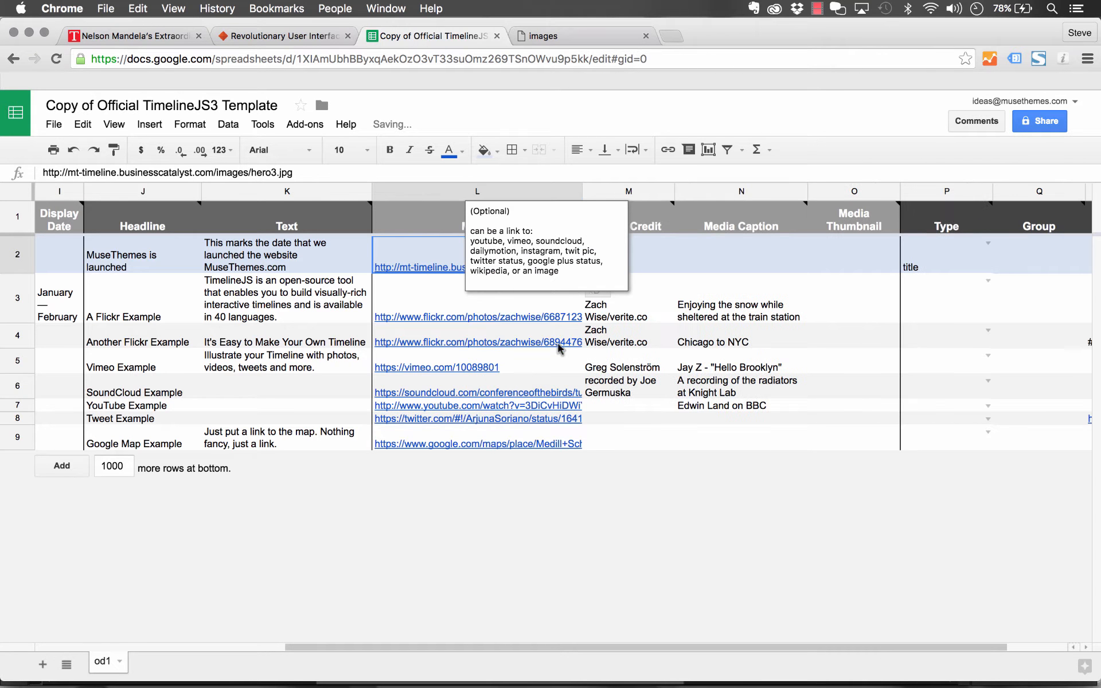
{"action": "left_click", "coordinate": [559, 347]}
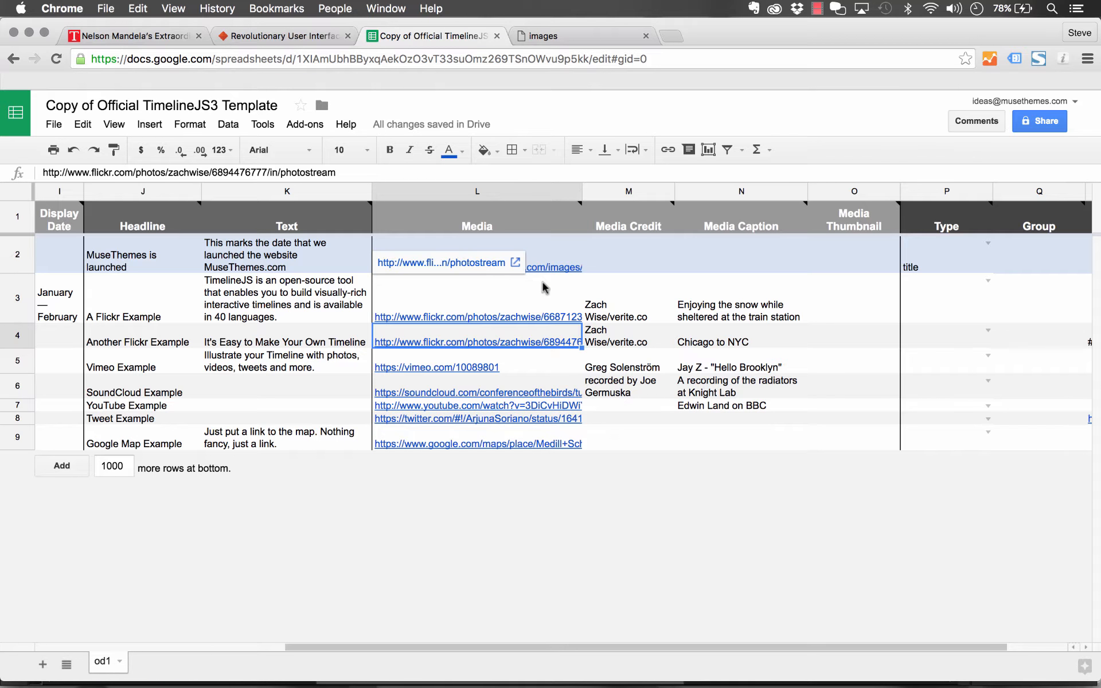
{"action": "left_click", "coordinate": [611, 285]}
{"action": "left_click", "coordinate": [524, 300]}
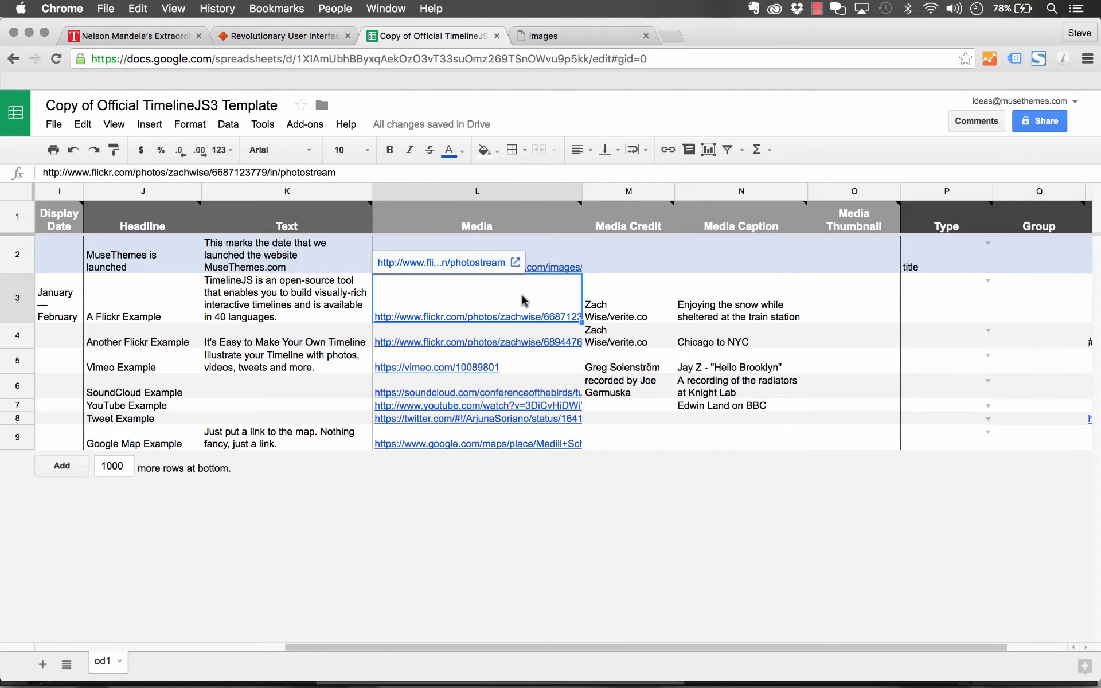
{"action": "scroll", "coordinate": [570, 291], "scroll_direction": "right", "scroll_amount": 3}
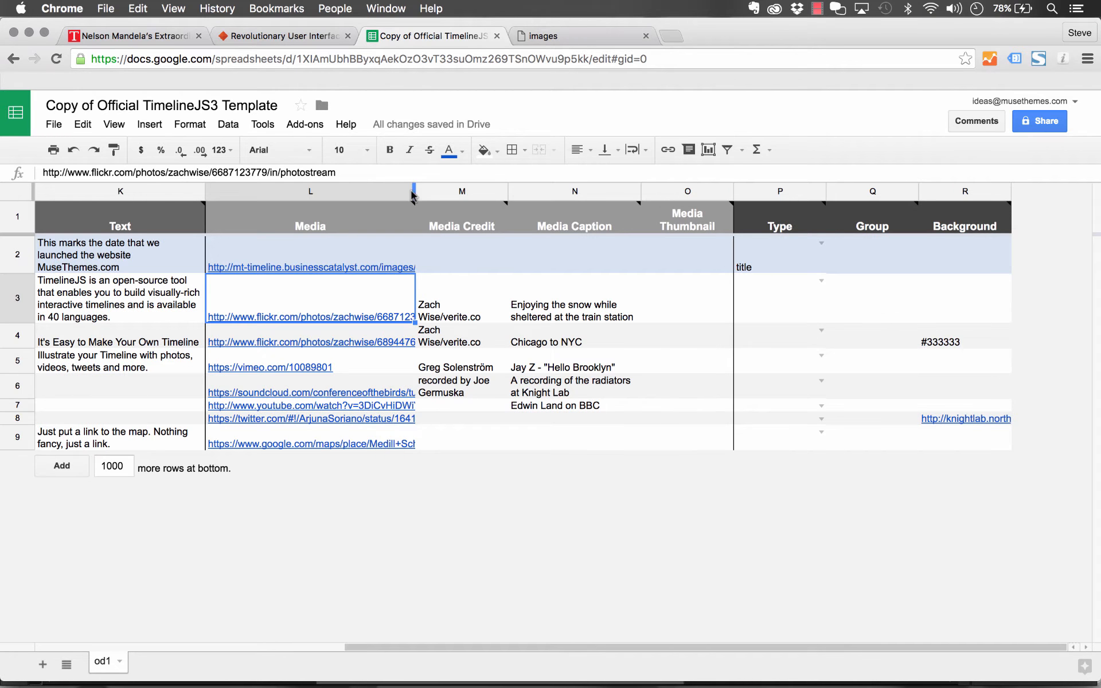
{"action": "left_click_drag", "start_coordinate": [411, 191], "coordinate": [486, 192]}
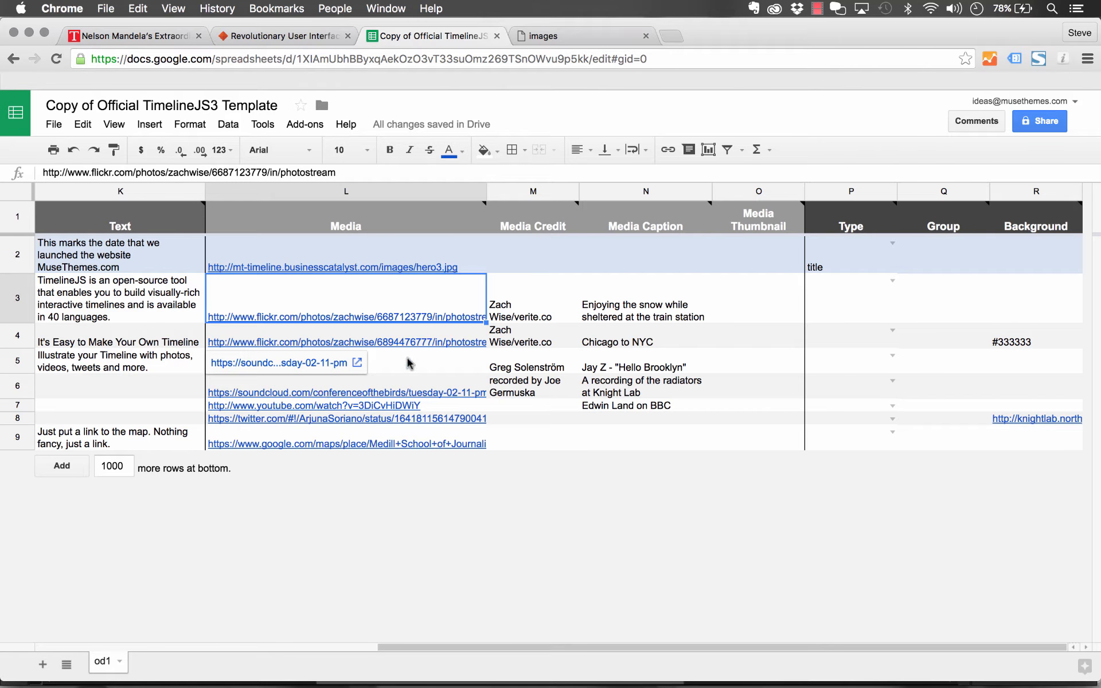
Step: Enter MuseThemes as the Media Credit of the "MuseThemes is launched" row
{"action": "left_click", "coordinate": [524, 258]}
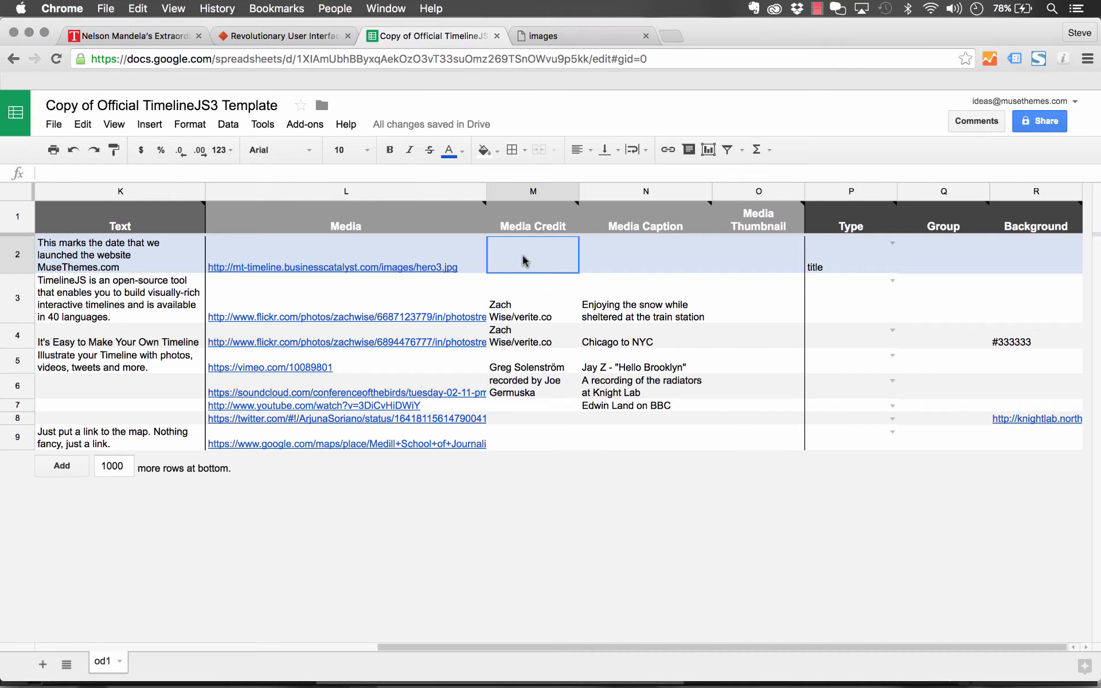
{"action": "type", "text": "MuseThemes"}
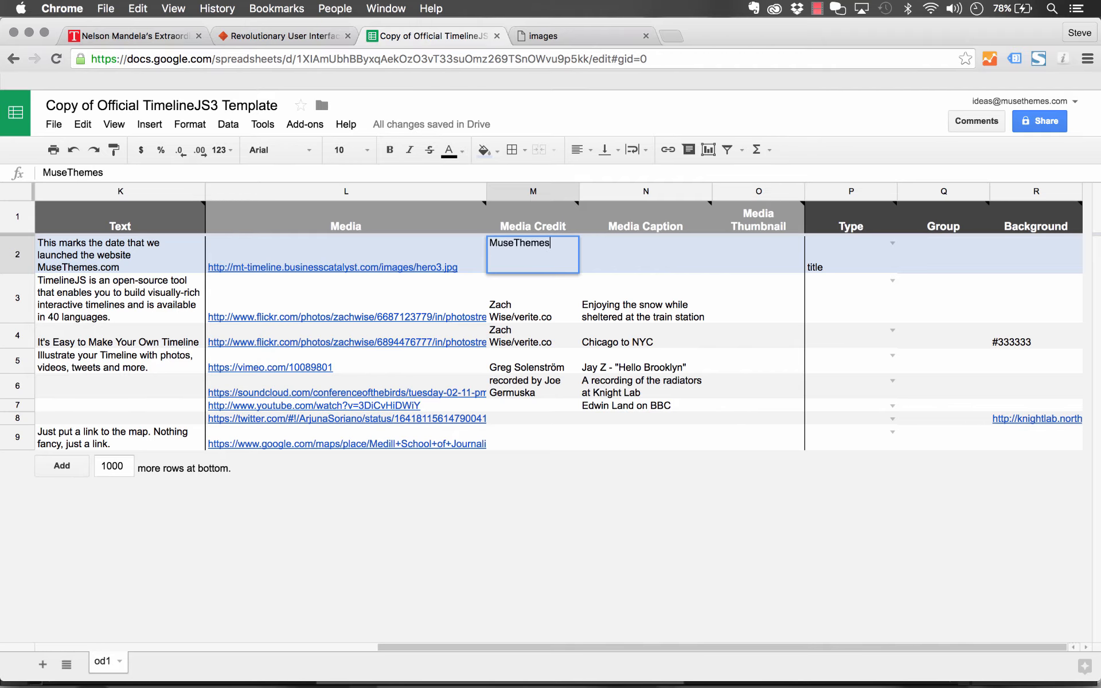
{"action": "key", "text": "Tab"}
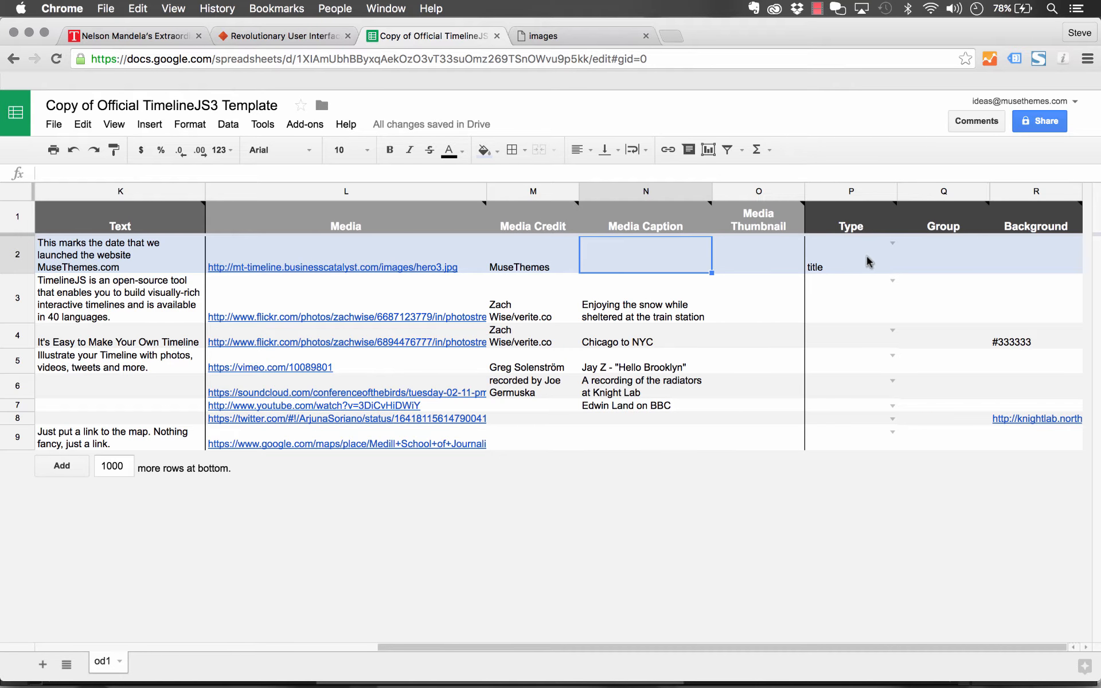
{"action": "key", "text": "Left"}
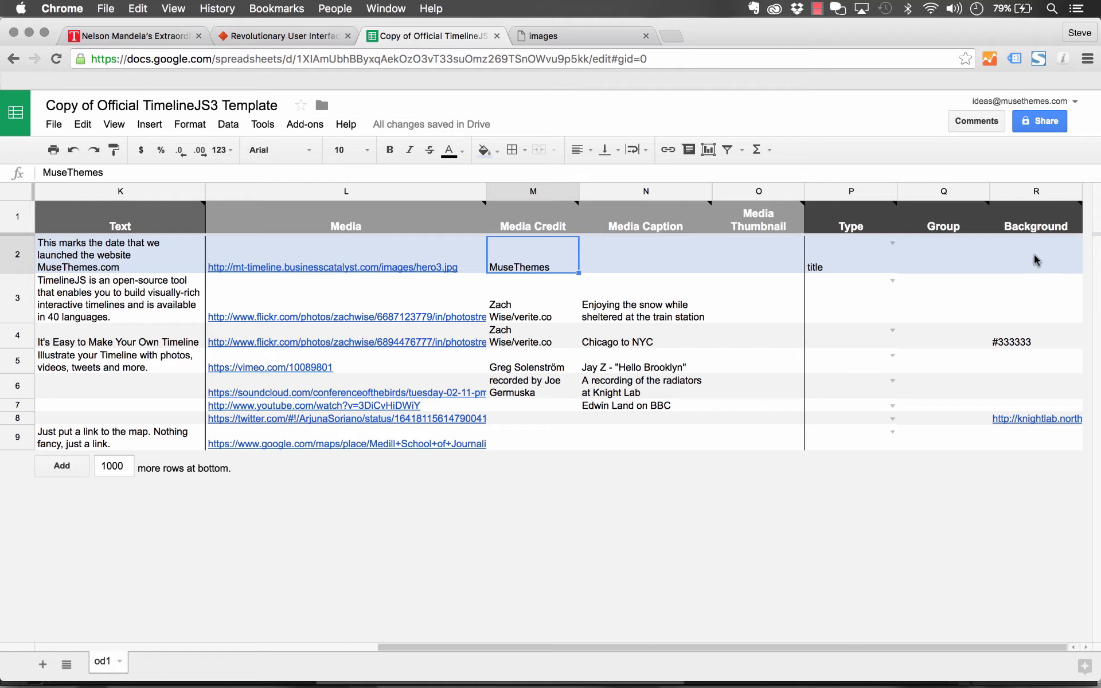
Step: Clear the "title" value from the Type cell of the "MuseThemes is launched" row
{"action": "left_click", "coordinate": [881, 261]}
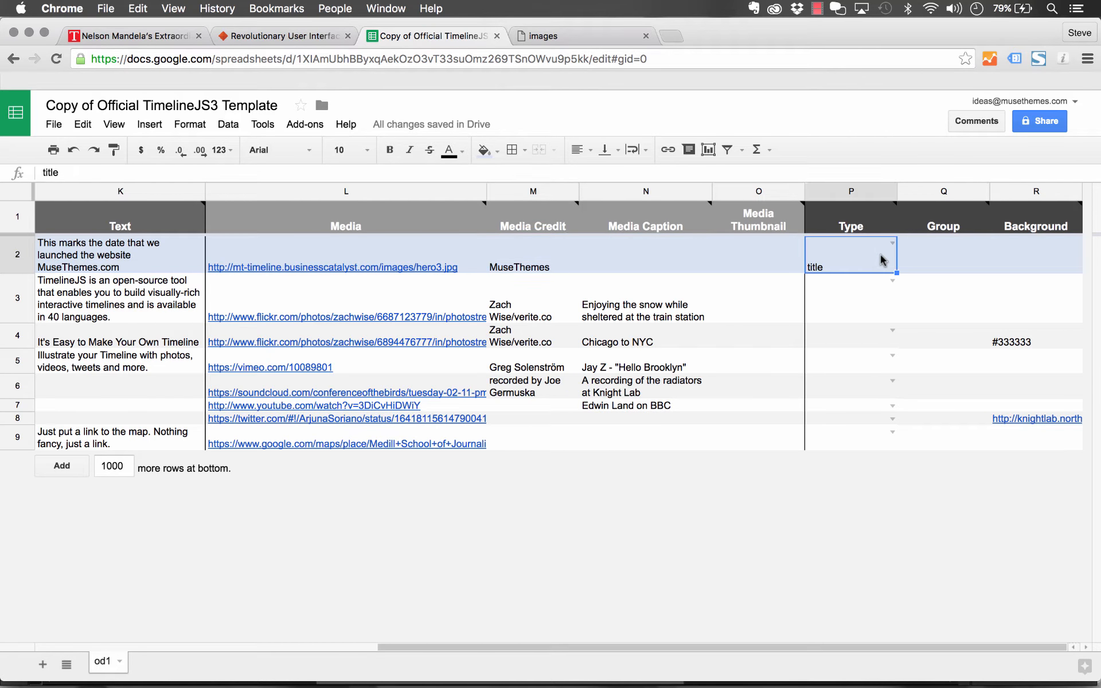
{"action": "left_click", "coordinate": [892, 243]}
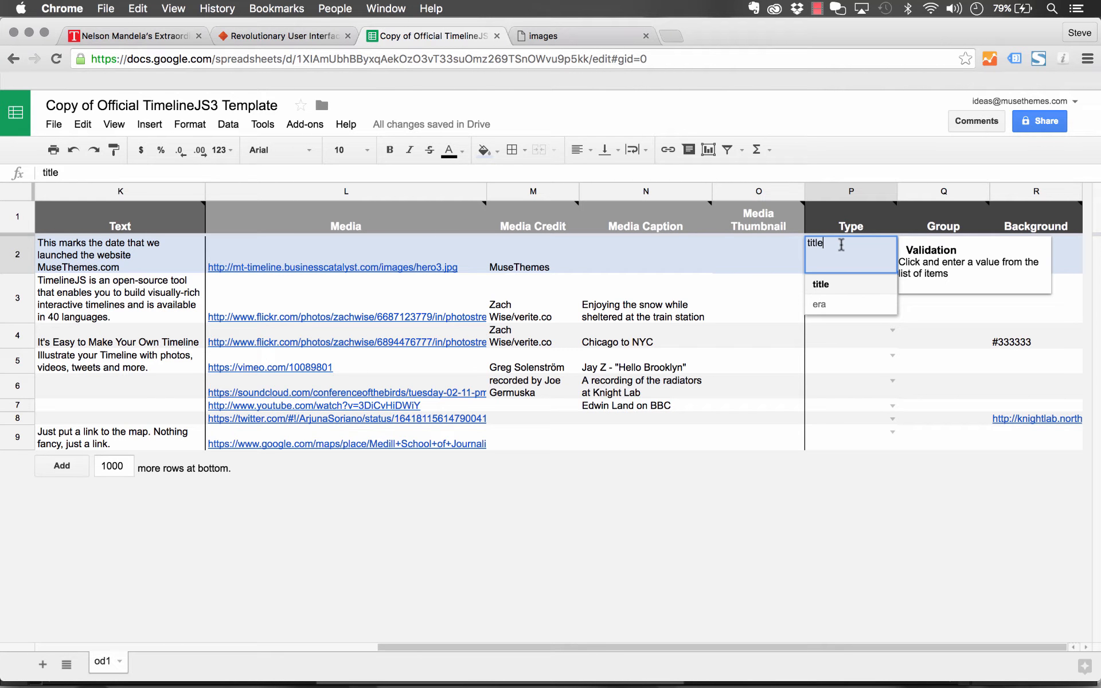
{"action": "key", "text": "BackSpace"}
{"action": "key", "text": "BackSpace"}
{"action": "key", "text": "BackSpace"}
{"action": "key", "text": "BackSpace"}
{"action": "key", "text": "BackSpace"}
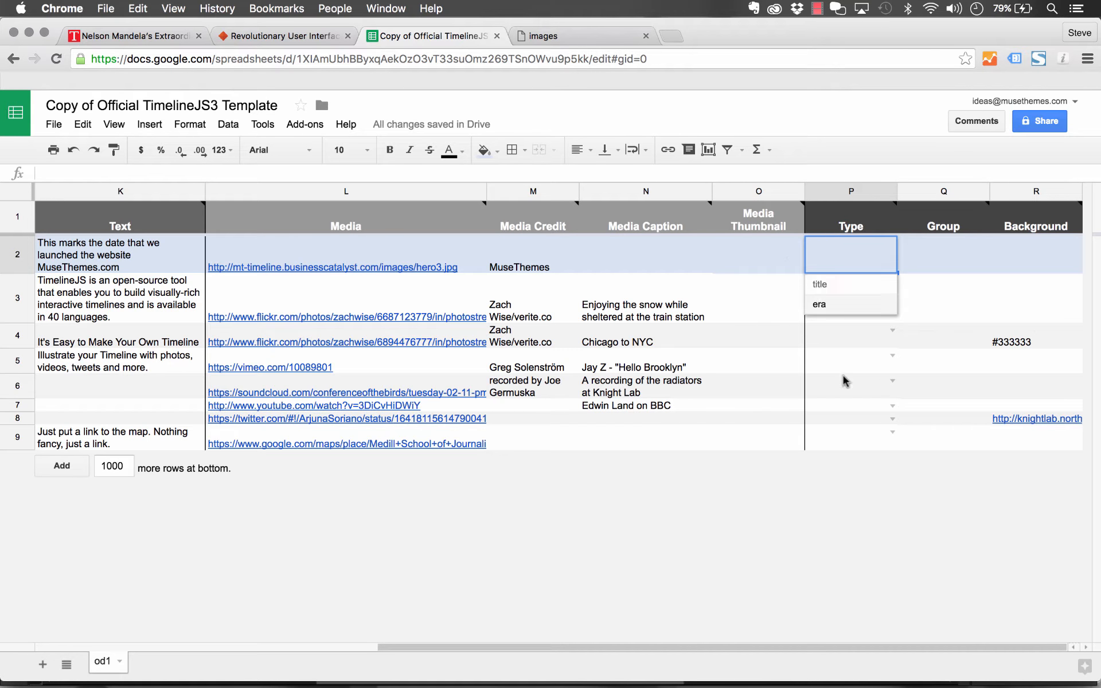
{"action": "left_click", "coordinate": [844, 381]}
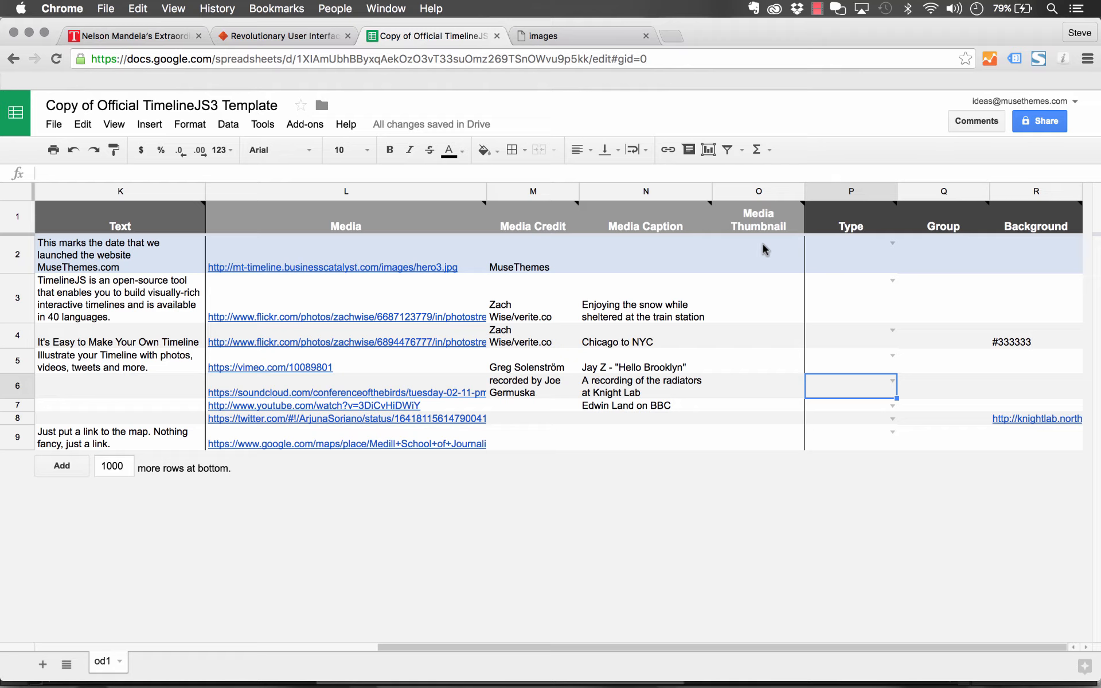
{"action": "left_click", "coordinate": [842, 256]}
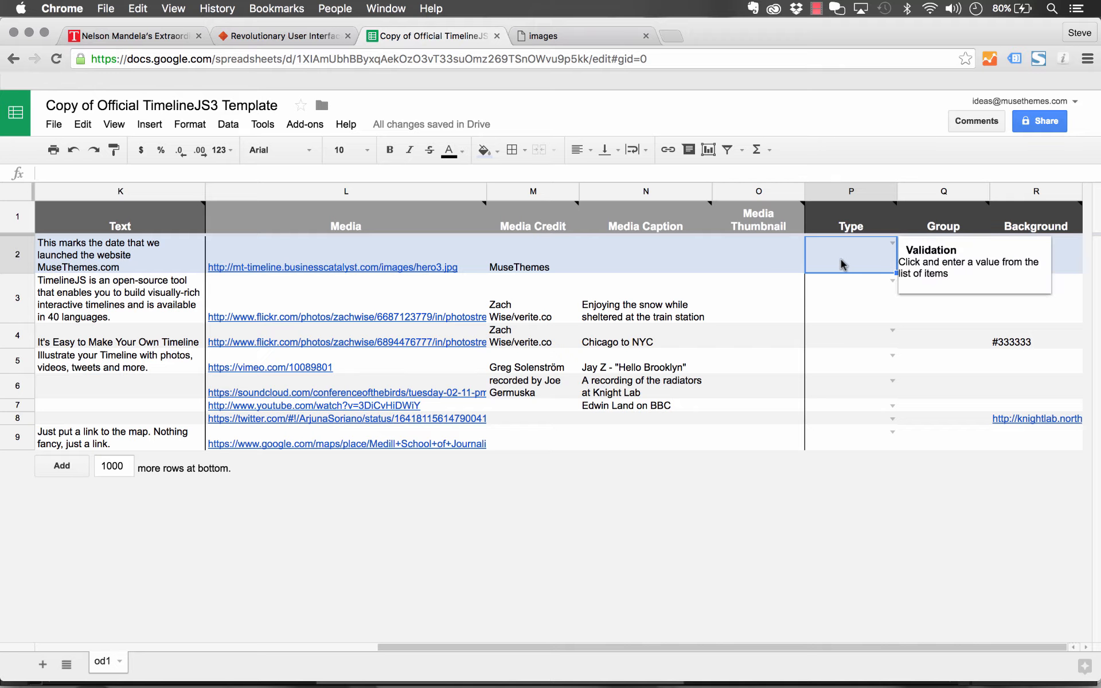
{"action": "left_click", "coordinate": [865, 301]}
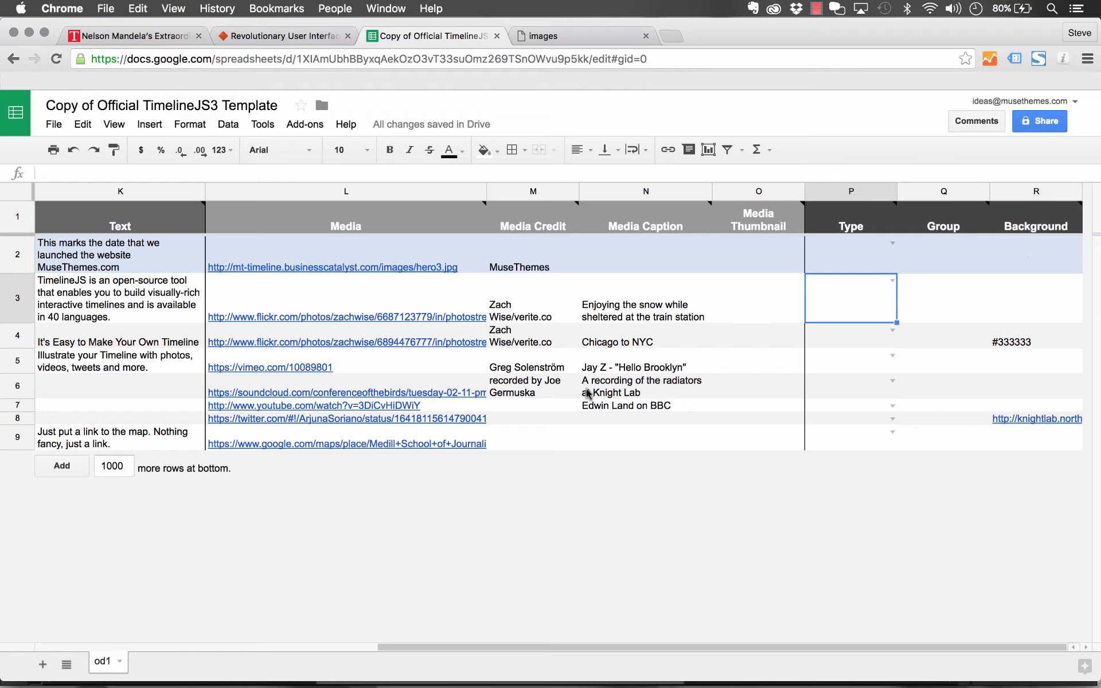
Step: Publish the entire spreadsheet to the web as a web page and copy its published link
{"action": "left_click", "coordinate": [669, 317]}
{"action": "scroll", "coordinate": [669, 316], "scroll_direction": "left", "scroll_amount": 10}
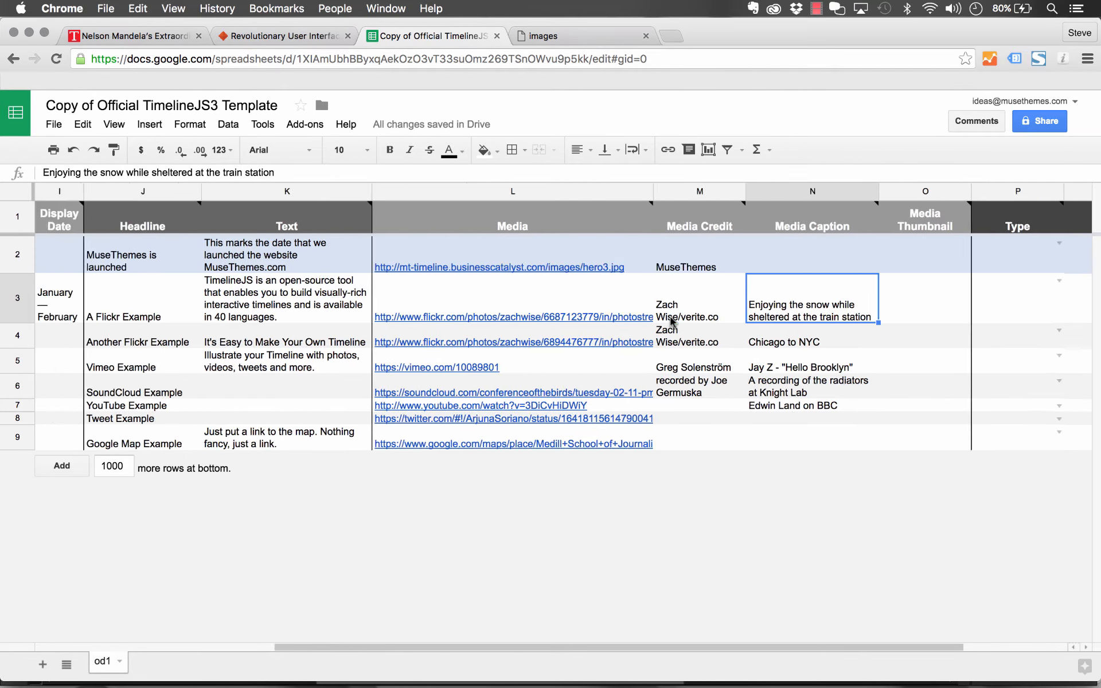
{"action": "scroll", "coordinate": [671, 320], "scroll_direction": "left", "scroll_amount": 2}
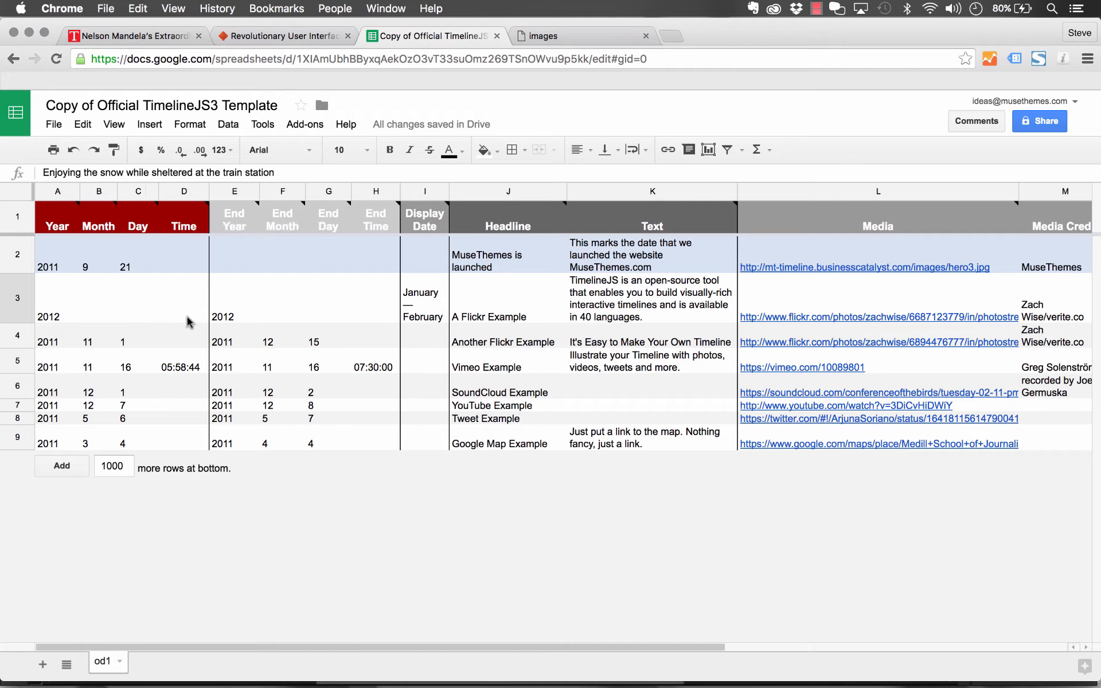
{"action": "left_click", "coordinate": [53, 124]}
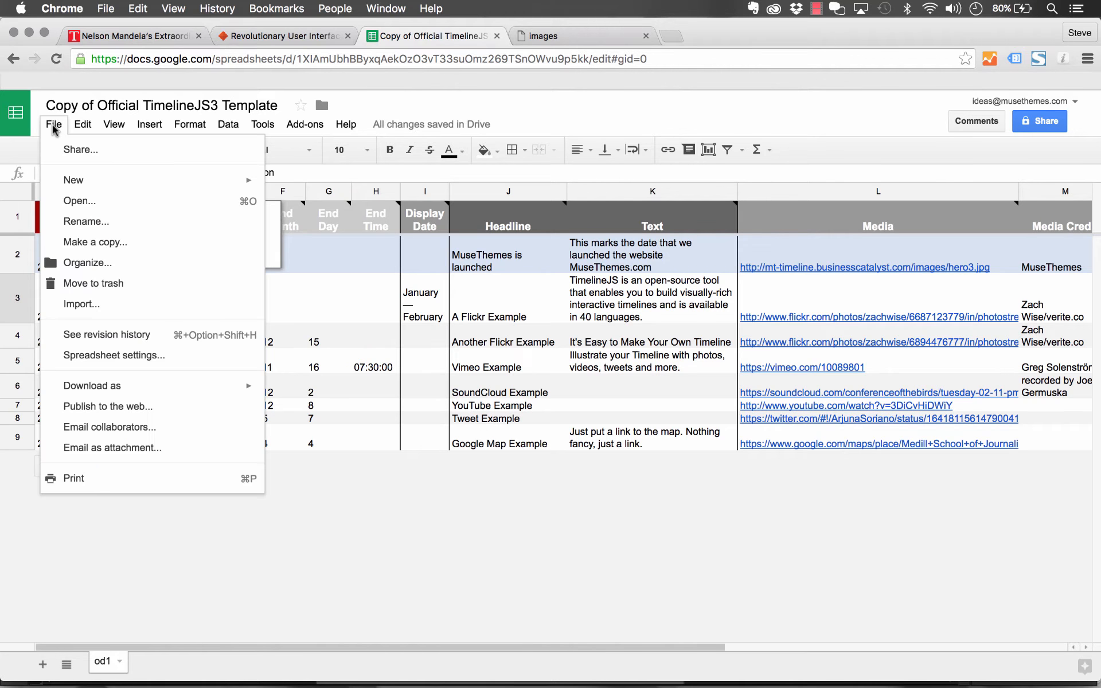
{"action": "left_click", "coordinate": [120, 411]}
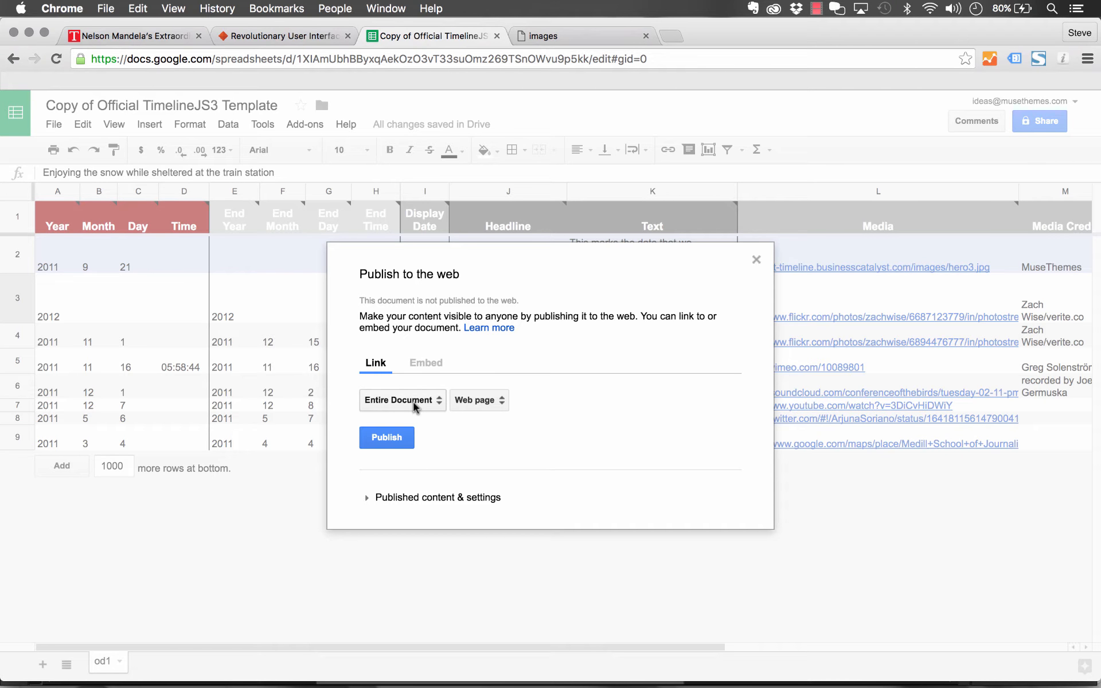
{"action": "left_click", "coordinate": [395, 442]}
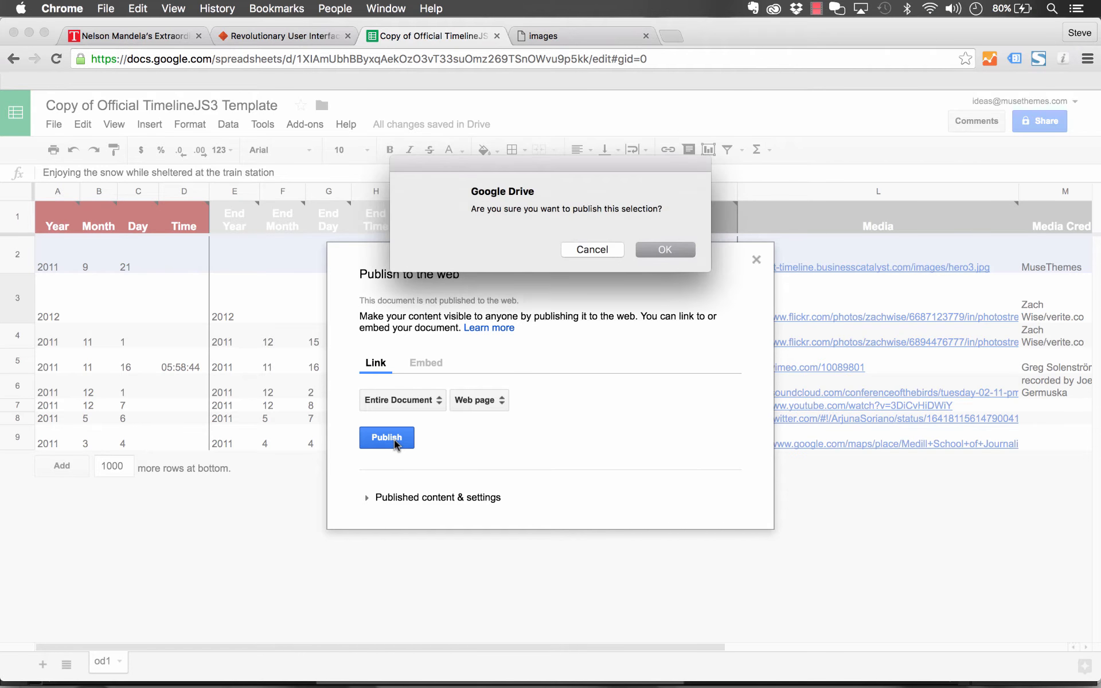
{"action": "left_click", "coordinate": [668, 250]}
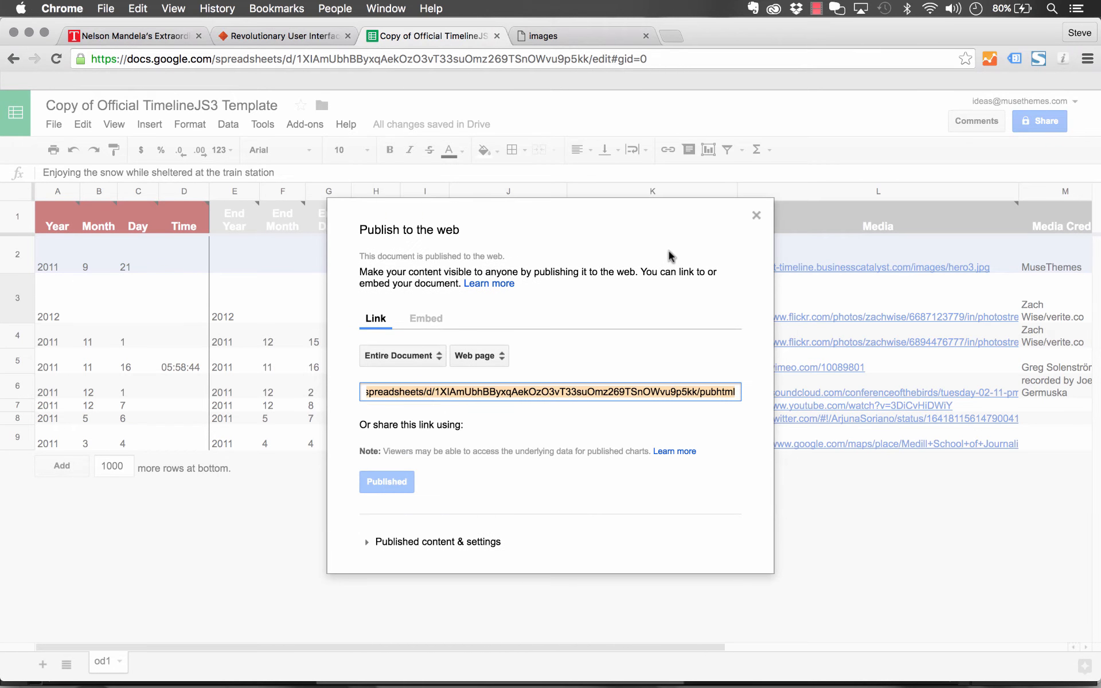
{"action": "left_click", "coordinate": [460, 390]}
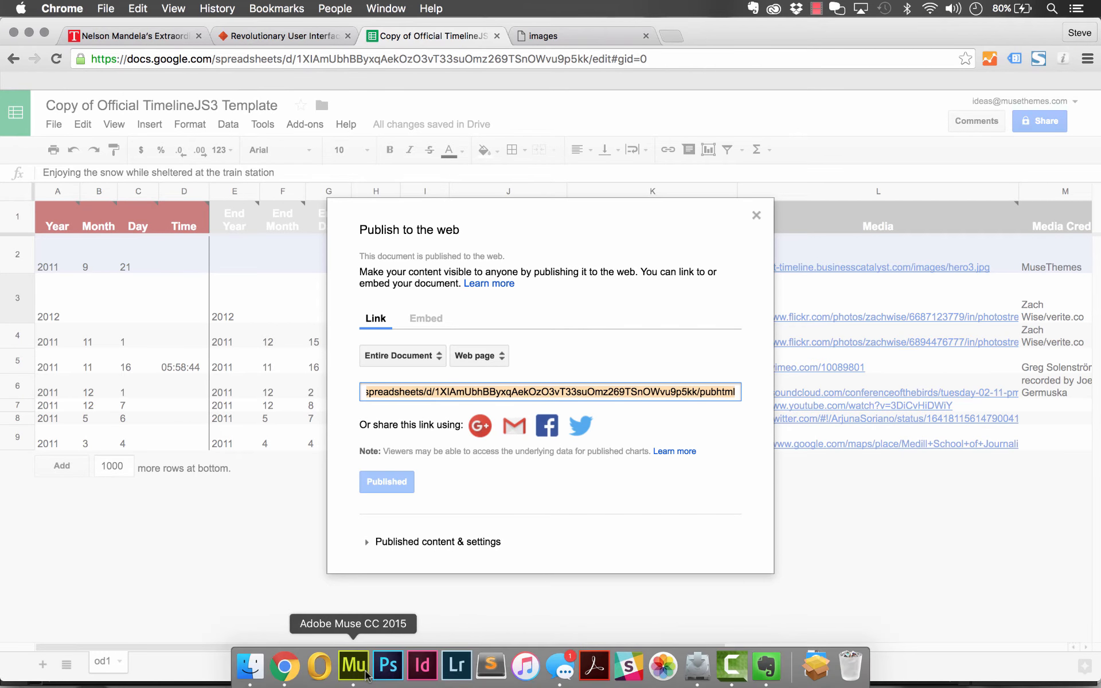
Step: Switch to Adobe Muse, set the Home page Timeline widget's Google Spreadsheet to the copied link, and enable fullscreen
{"action": "left_click", "coordinate": [353, 667]}
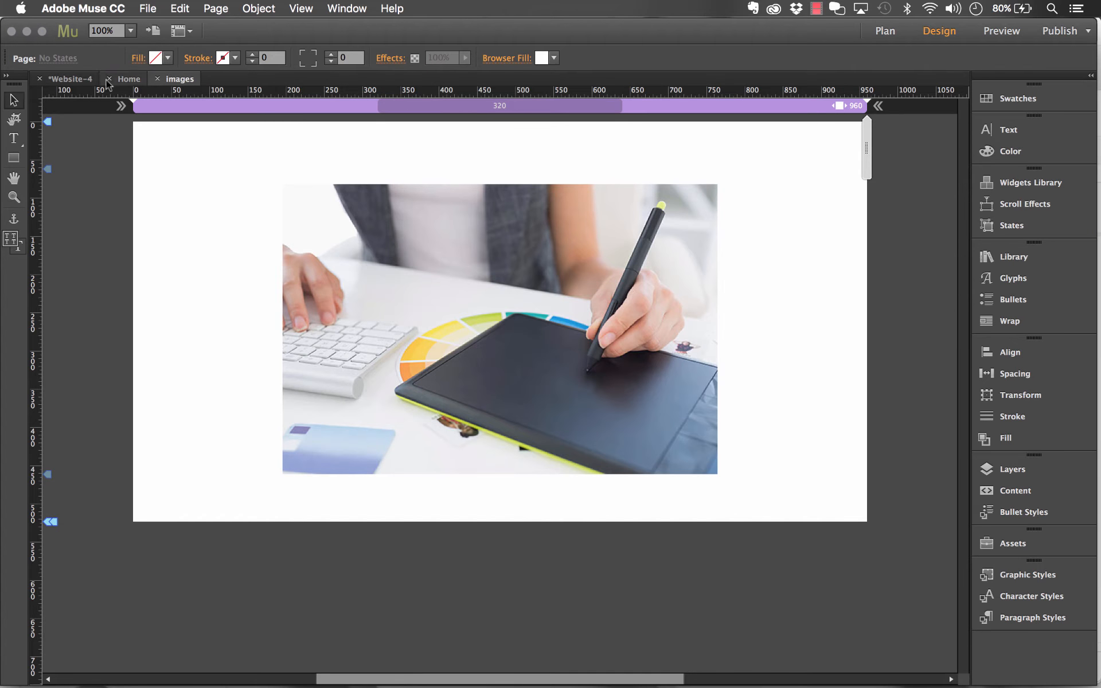
{"action": "left_click", "coordinate": [132, 80]}
{"action": "left_click", "coordinate": [814, 155]}
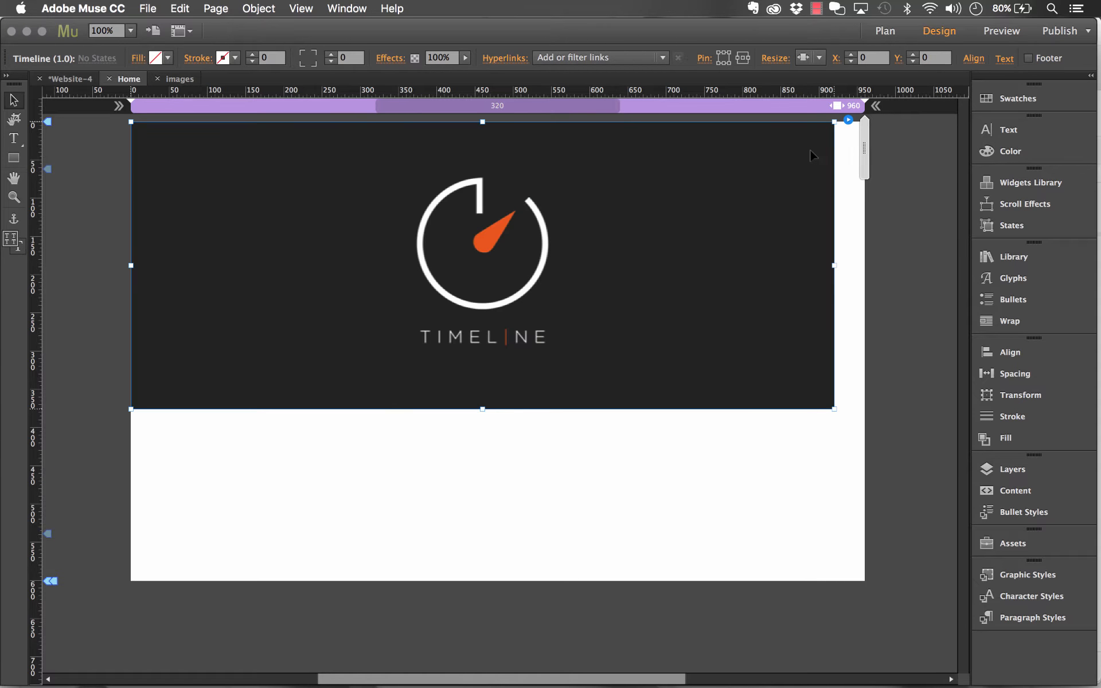
{"action": "left_click", "coordinate": [848, 121]}
{"action": "left_click", "coordinate": [968, 154]}
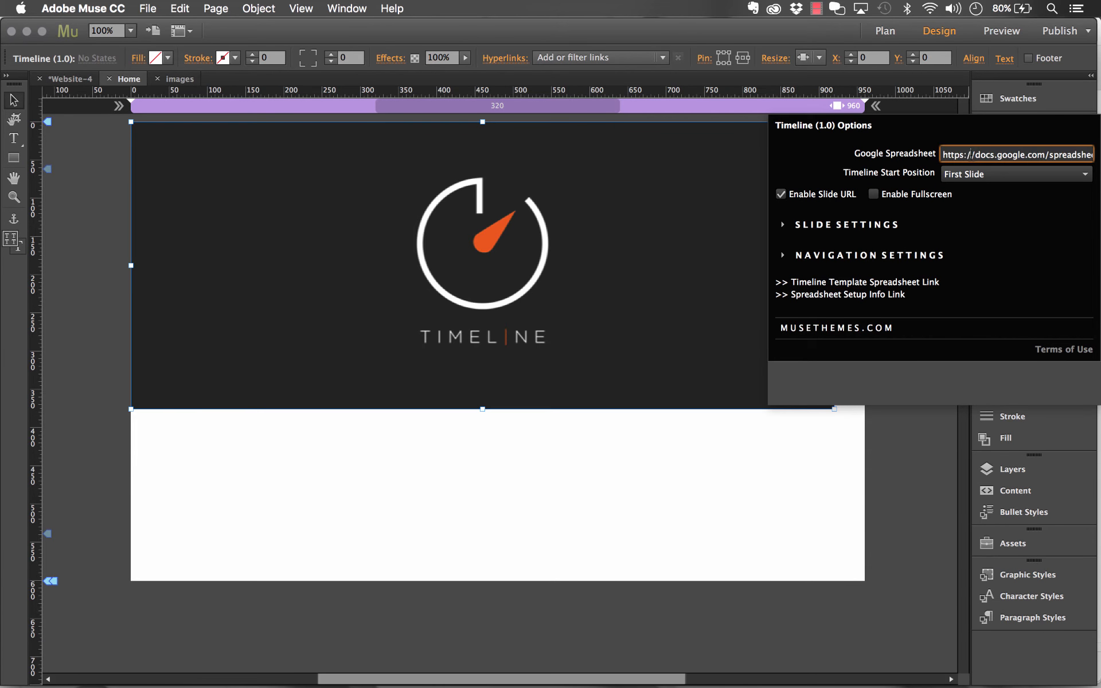
{"action": "key", "text": "super+a"}
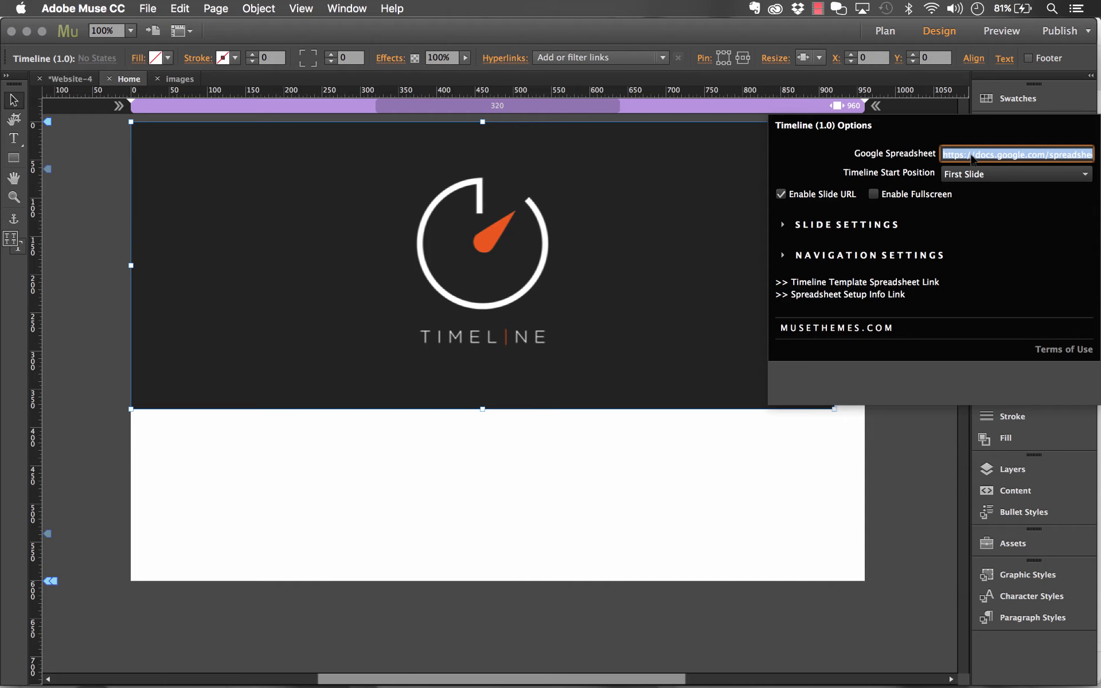
{"action": "key", "text": "super+v"}
{"action": "key", "text": "Return"}
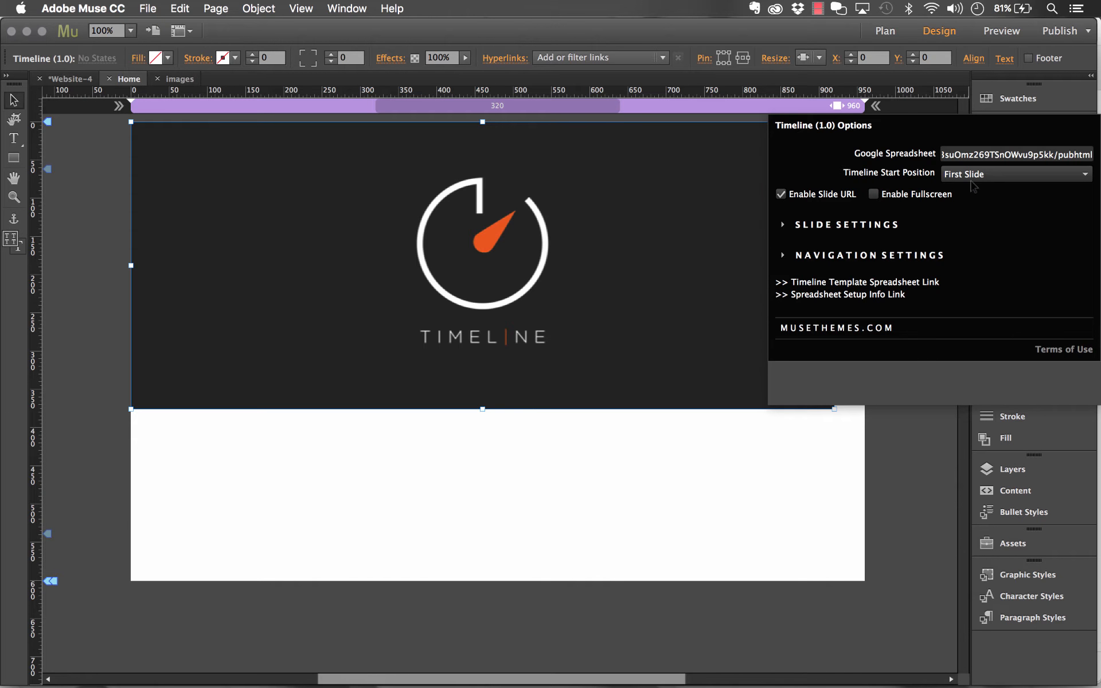
{"action": "left_click", "coordinate": [873, 194]}
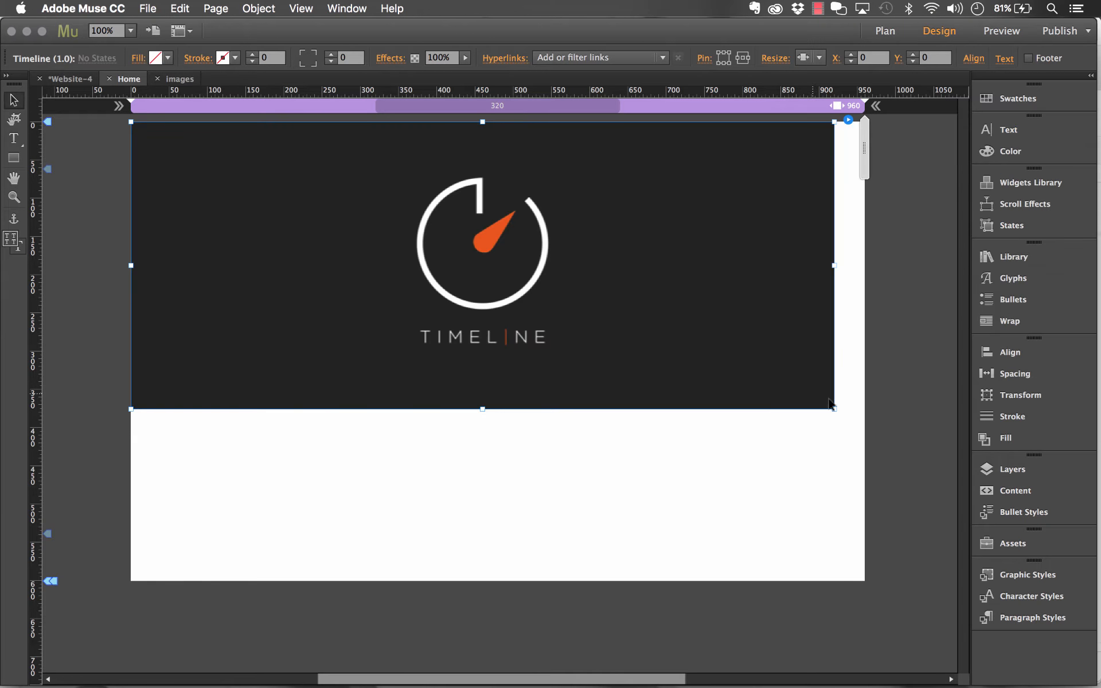
Step: Enlarge the Timeline widget to the full page width and about 550 px high, and preview the page in the browser
{"action": "left_click_drag", "start_coordinate": [834, 408], "coordinate": [854, 541]}
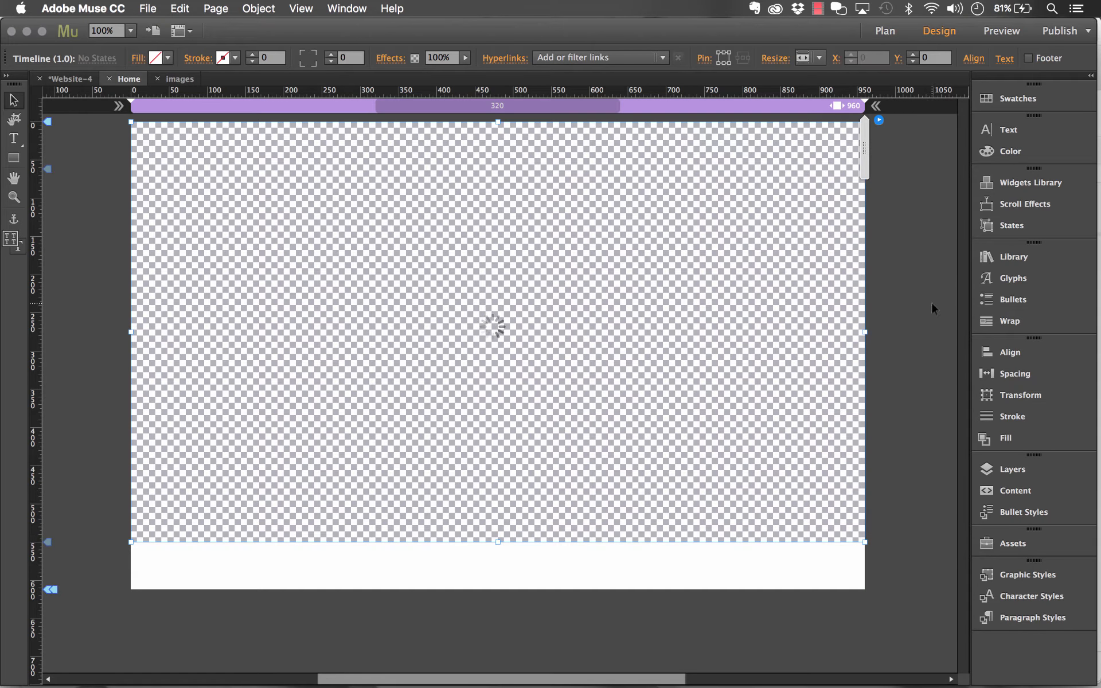
{"action": "left_click", "coordinate": [914, 295]}
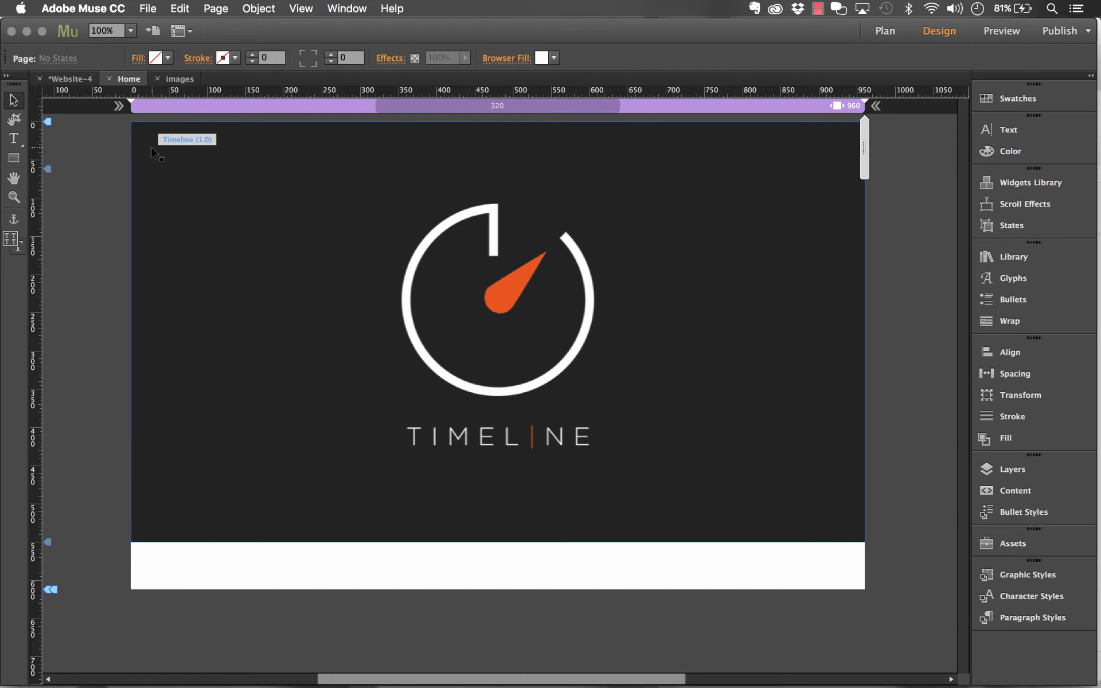
{"action": "left_click", "coordinate": [147, 8]}
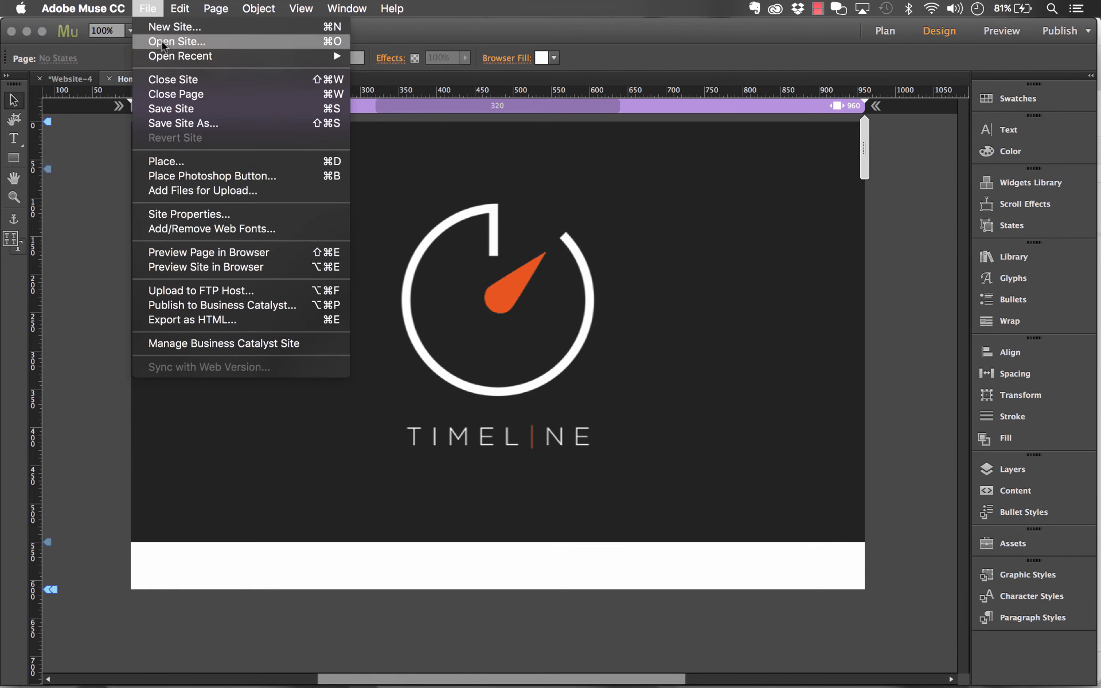
{"action": "left_click", "coordinate": [264, 253]}
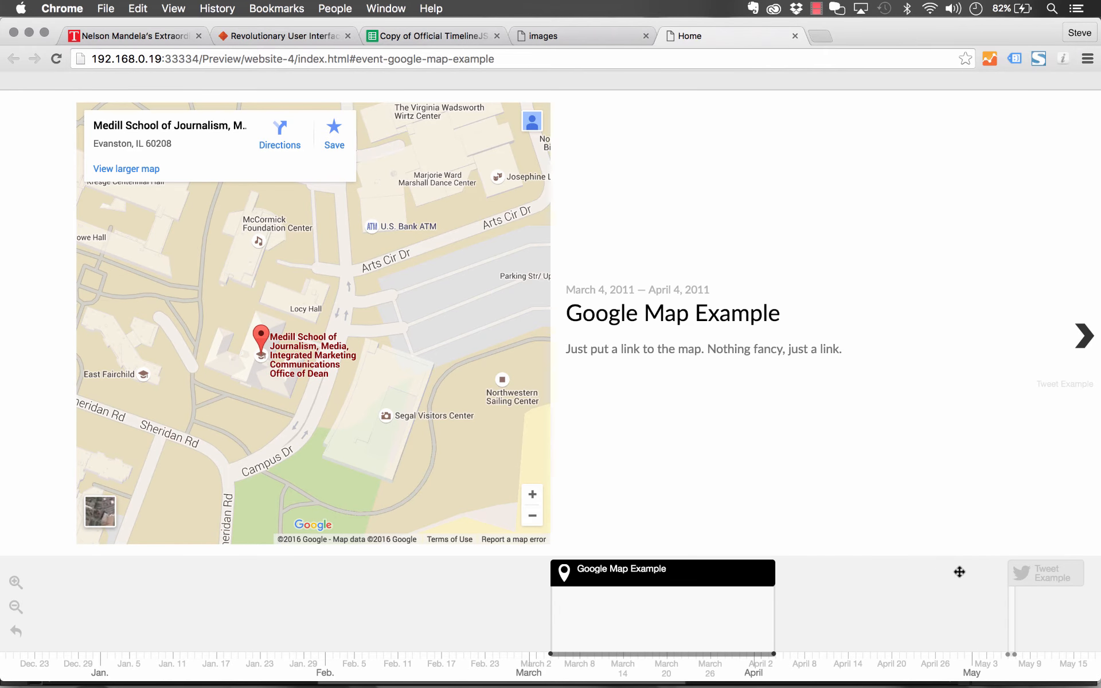
Step: Pan the Google Map Example's map and advance the previewed timeline through Tweet Example to the "MuseThemes is launched" slide
{"action": "mouse_move", "coordinate": [436, 272]}
{"action": "left_mouse_down"}
{"action": "mouse_move", "coordinate": [414, 300]}
{"action": "mouse_move", "coordinate": [421, 283]}
{"action": "left_mouse_up"}
{"action": "left_click", "coordinate": [1091, 334]}
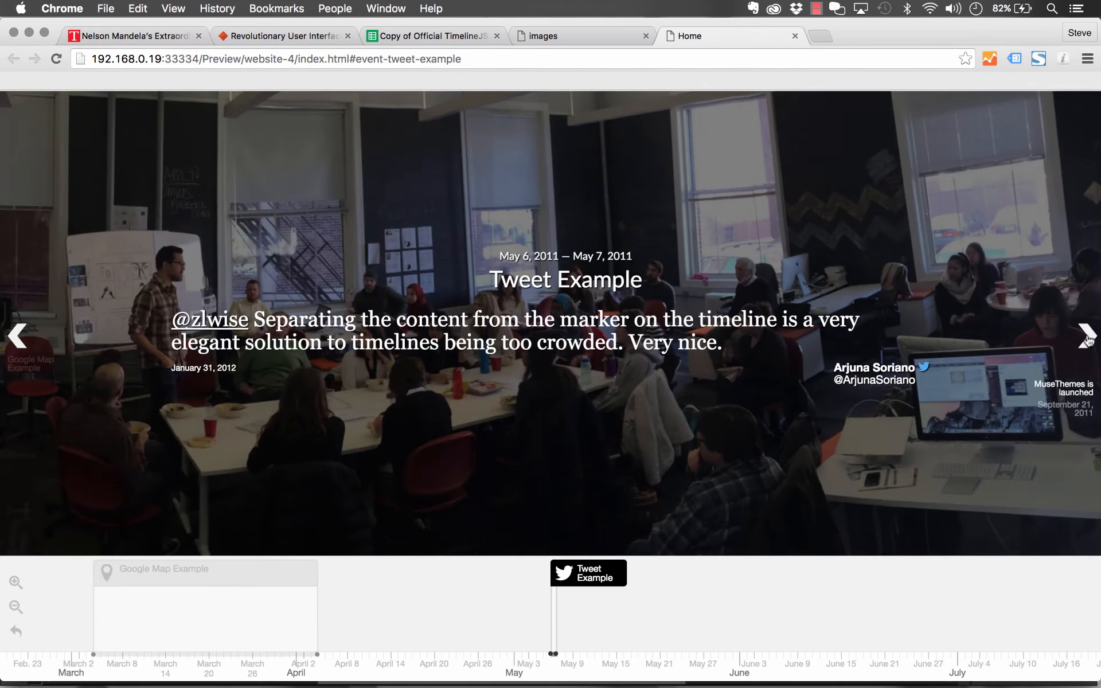
{"action": "left_click", "coordinate": [1087, 337]}
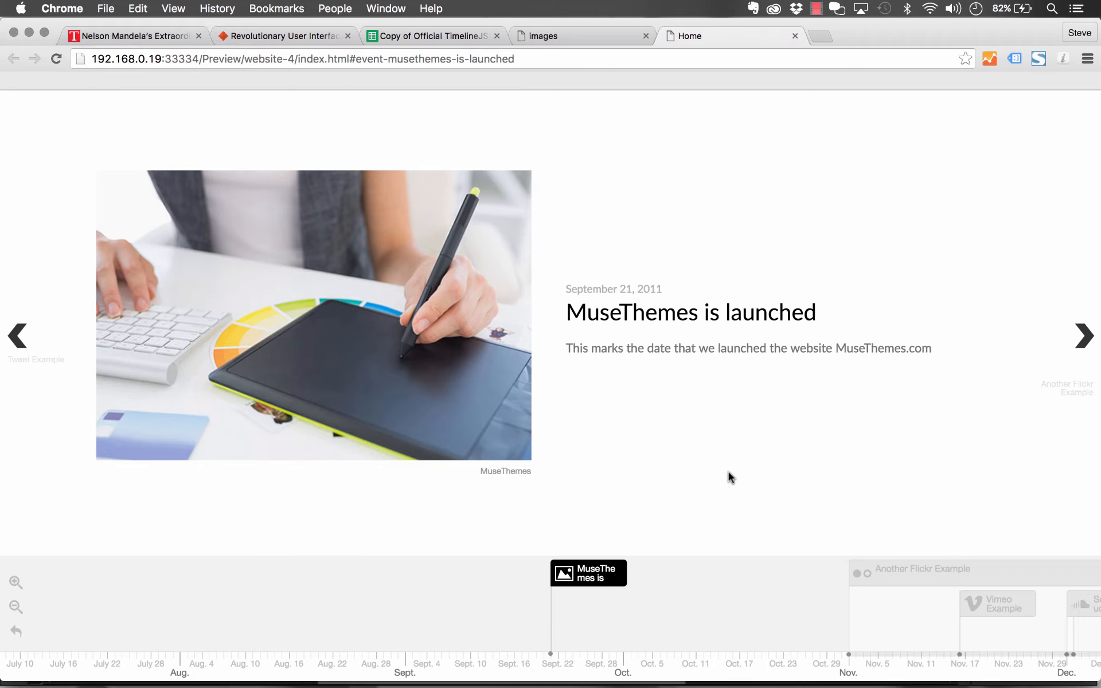
Step: Switch to the TimelineJS3 spreadsheet, close the publish dialog, and examine the Year values of the event rows
{"action": "left_click", "coordinate": [432, 34]}
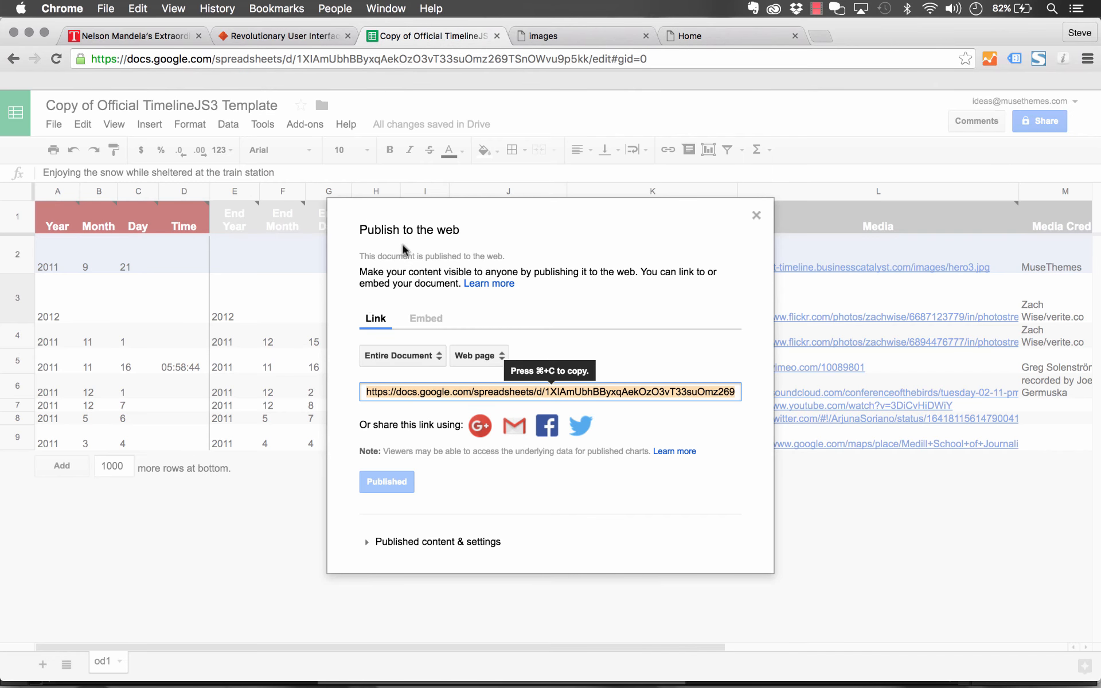
{"action": "left_click", "coordinate": [756, 215]}
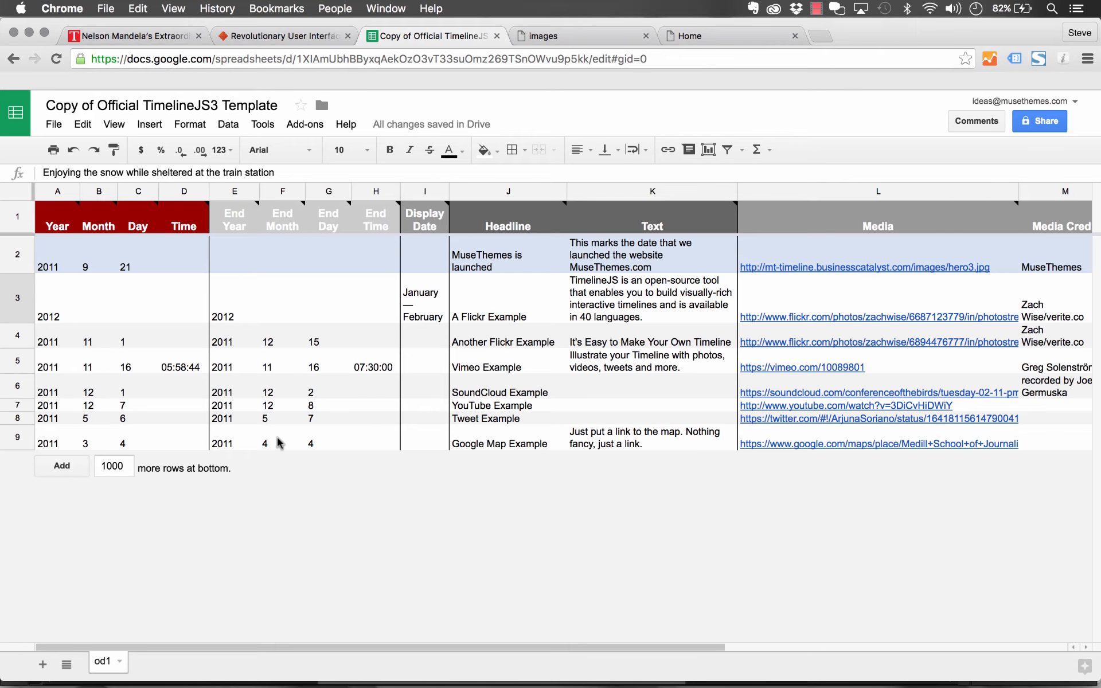
{"action": "left_click", "coordinate": [46, 265]}
{"action": "left_click", "coordinate": [51, 341]}
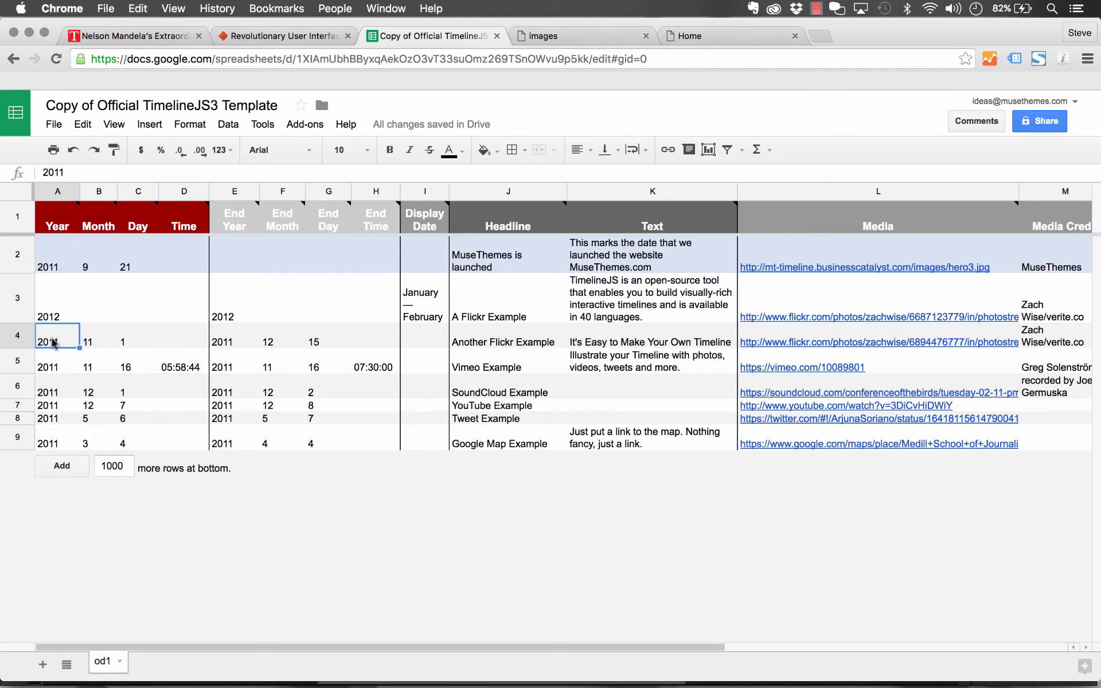
{"action": "left_click", "coordinate": [50, 367]}
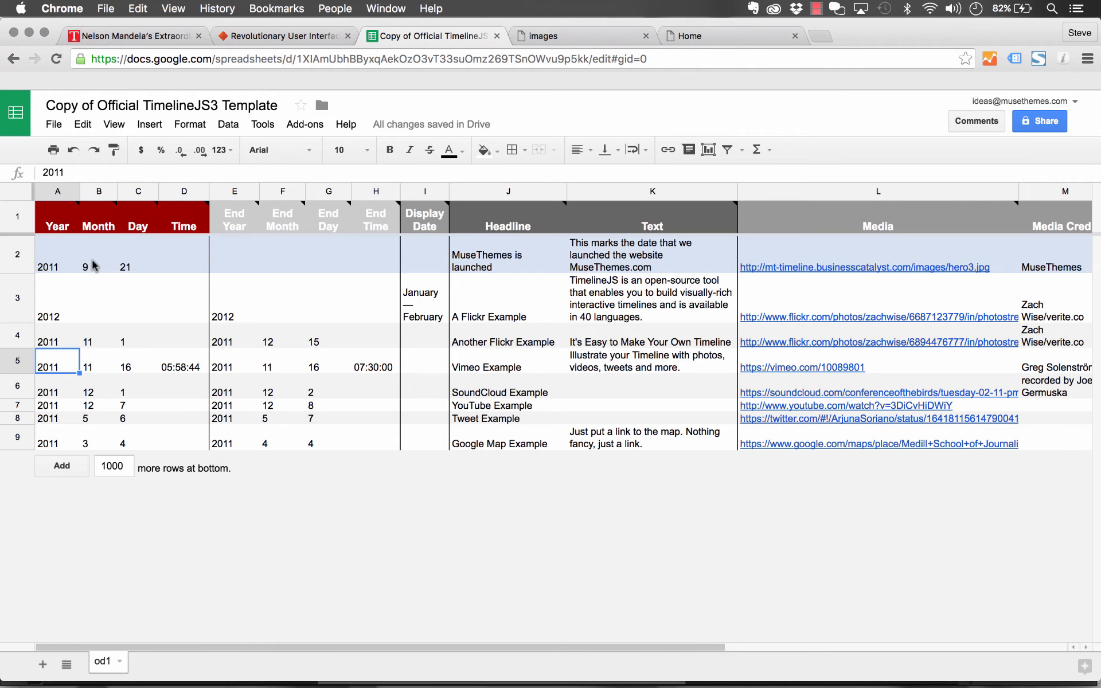
Step: Return to the Home preview and view the Another Flickr, Vimeo, SoundCloud, A Flickr and YouTube example slides from their timeline markers
{"action": "left_click", "coordinate": [719, 35]}
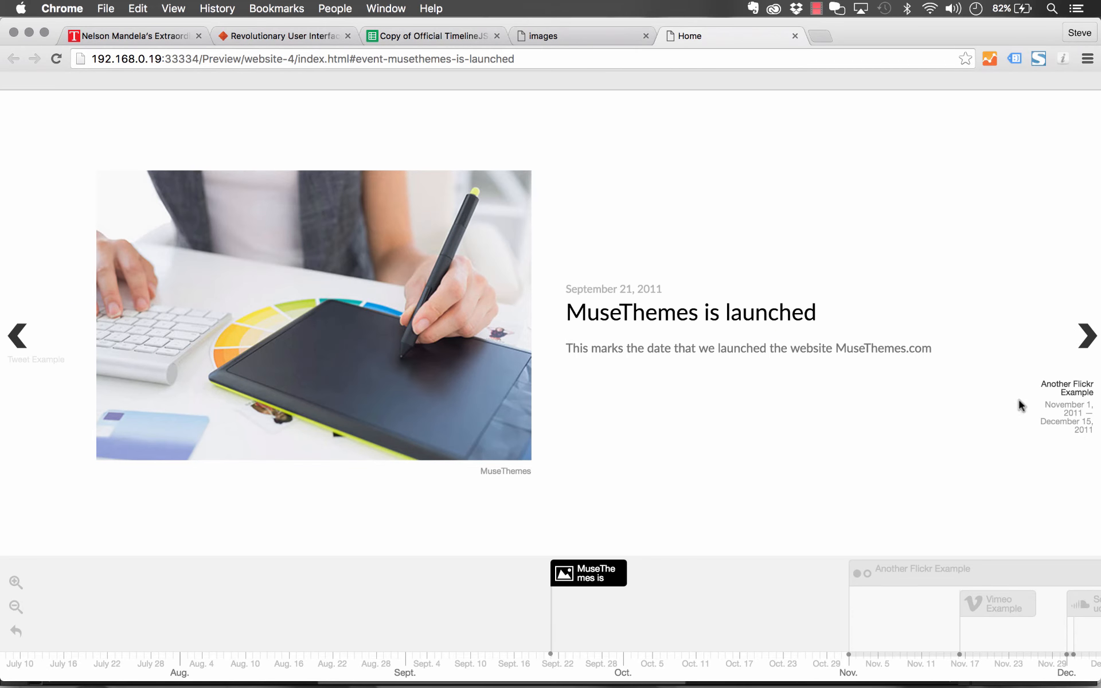
{"action": "left_click", "coordinate": [938, 570]}
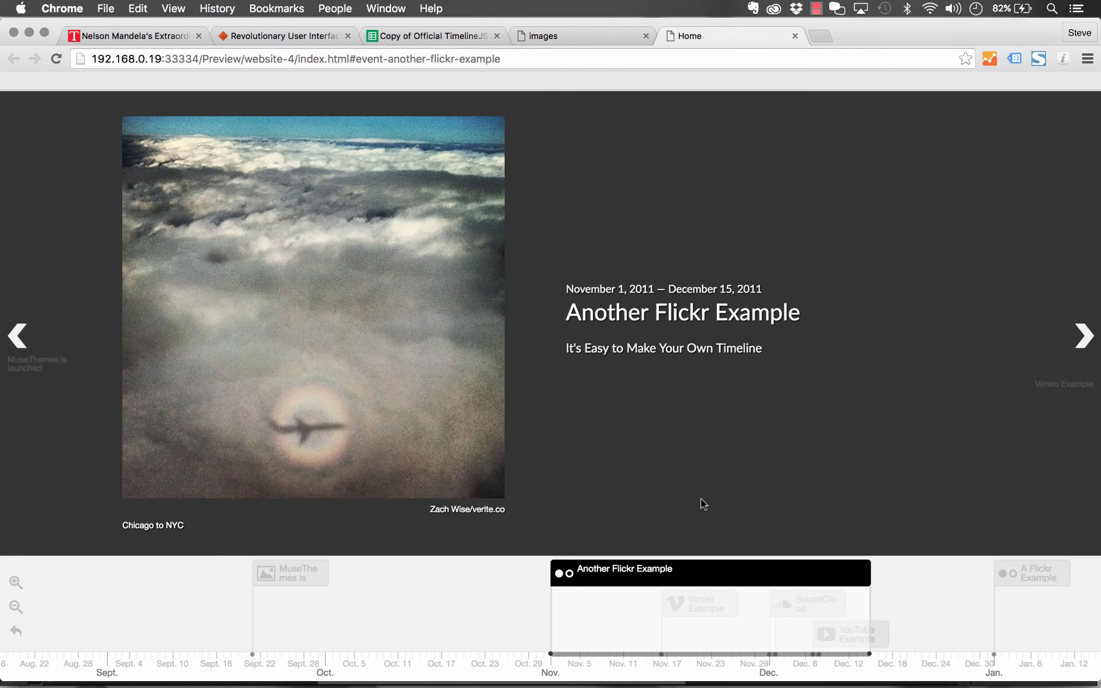
{"action": "left_click", "coordinate": [725, 607]}
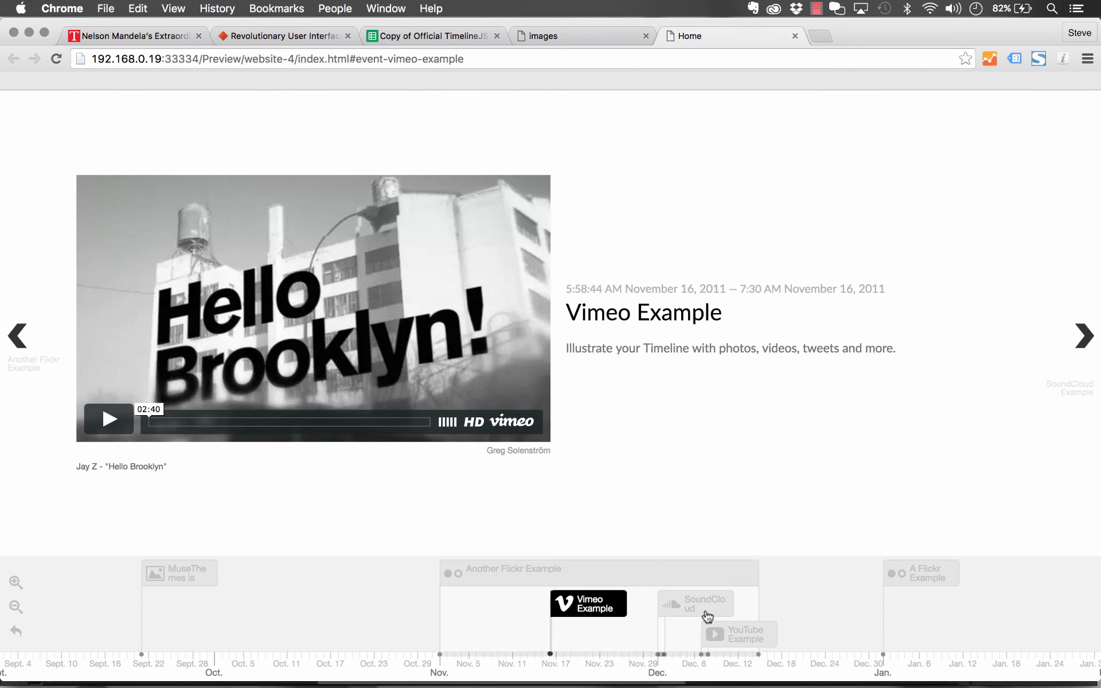
{"action": "left_click", "coordinate": [707, 616]}
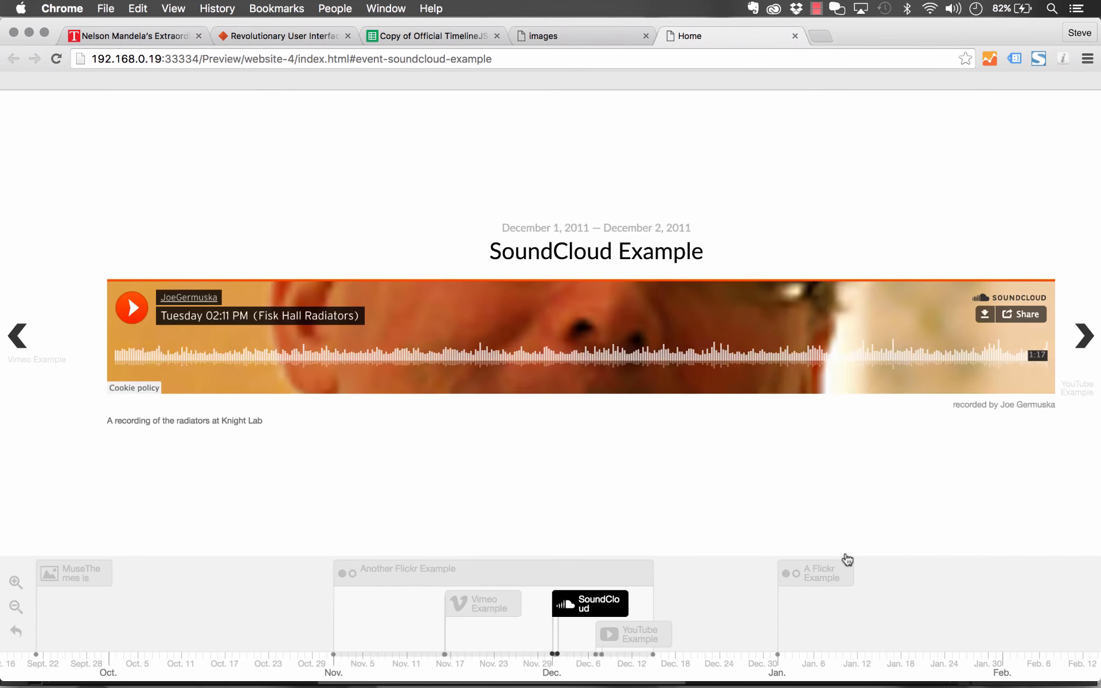
{"action": "left_click", "coordinate": [817, 573]}
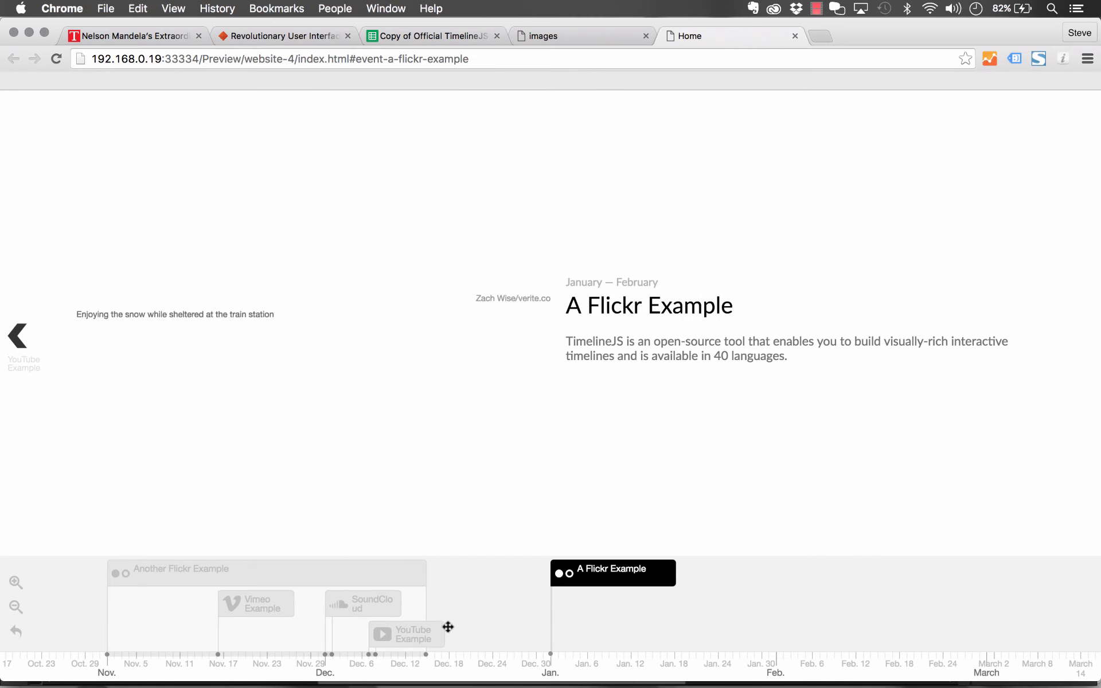
{"action": "left_click", "coordinate": [430, 635]}
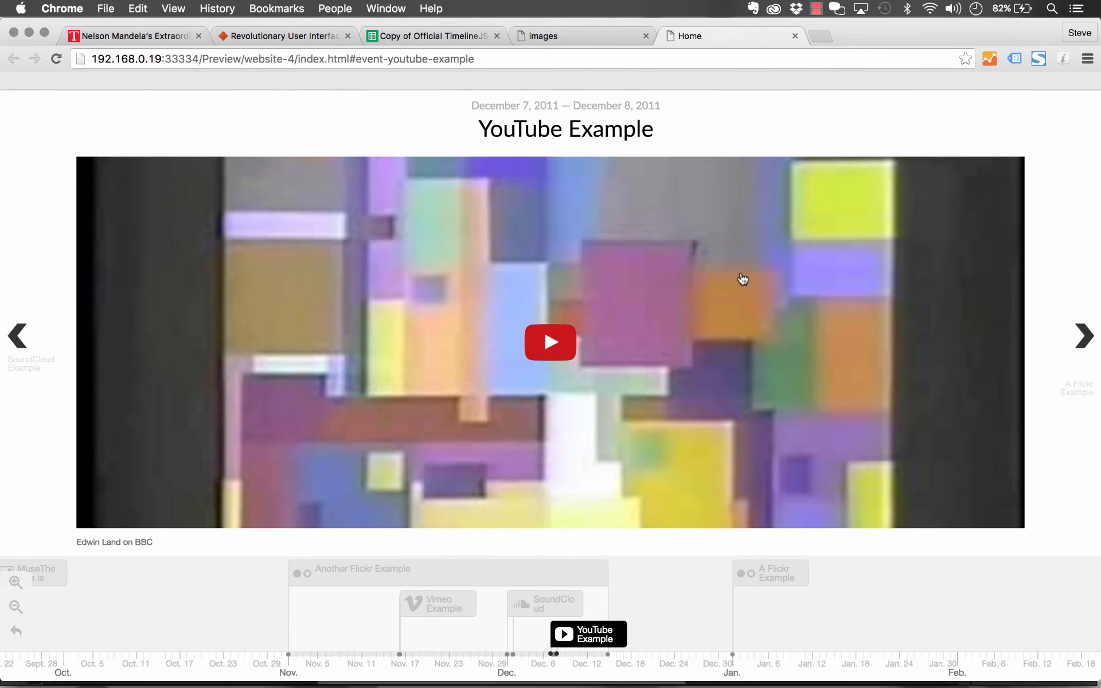
Step: Switch to Adobe Muse and review the Timeline widget's start position choices and slide settings
{"action": "mouse_move", "coordinate": [638, 686]}
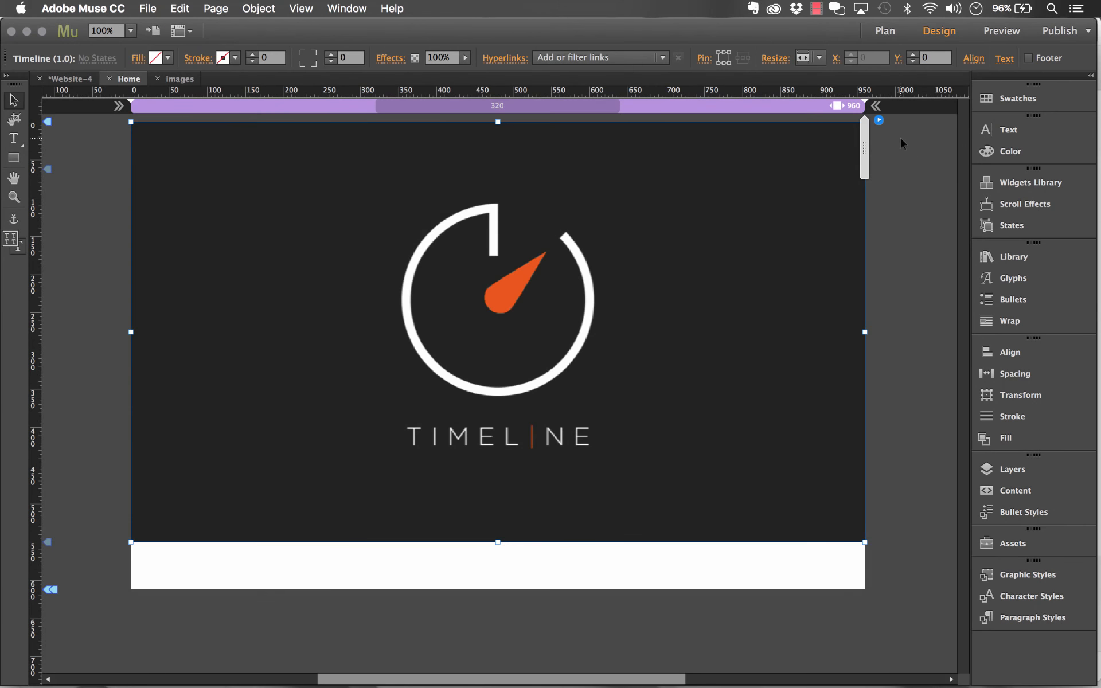
{"action": "left_click", "coordinate": [879, 121]}
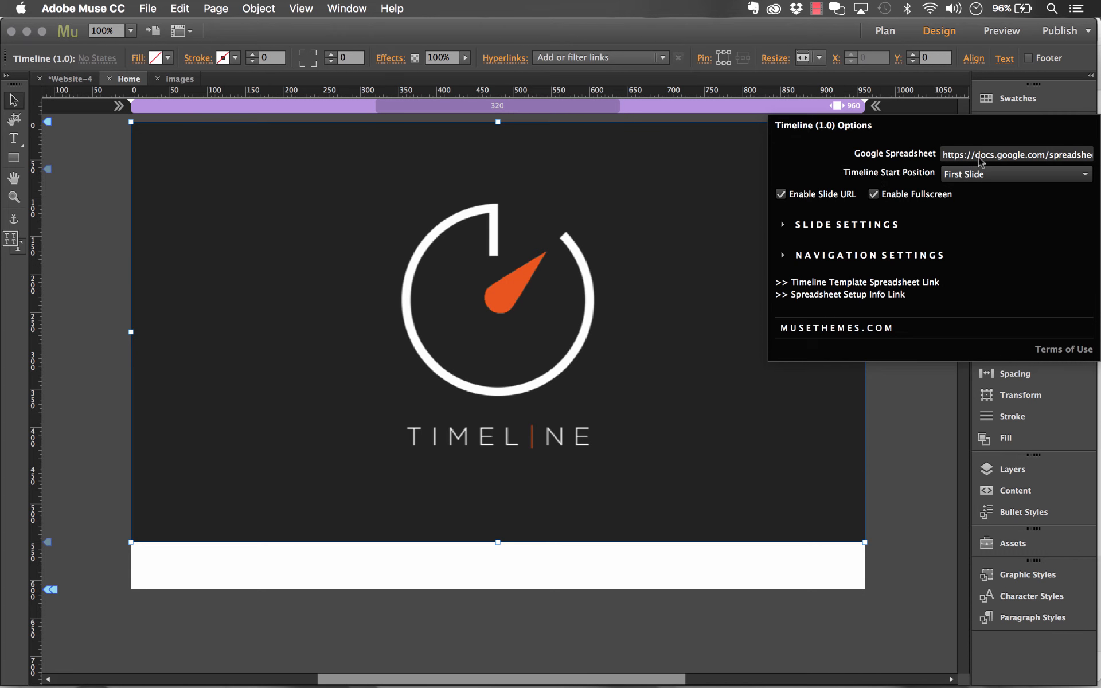
{"action": "left_click", "coordinate": [983, 174]}
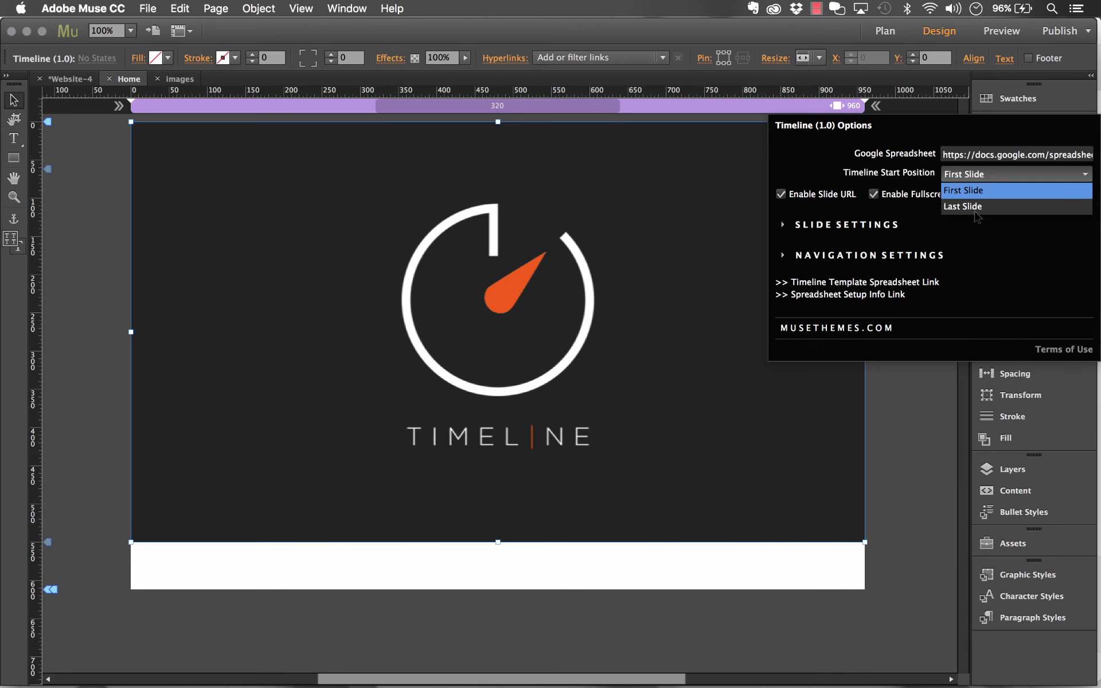
{"action": "left_click", "coordinate": [1000, 240]}
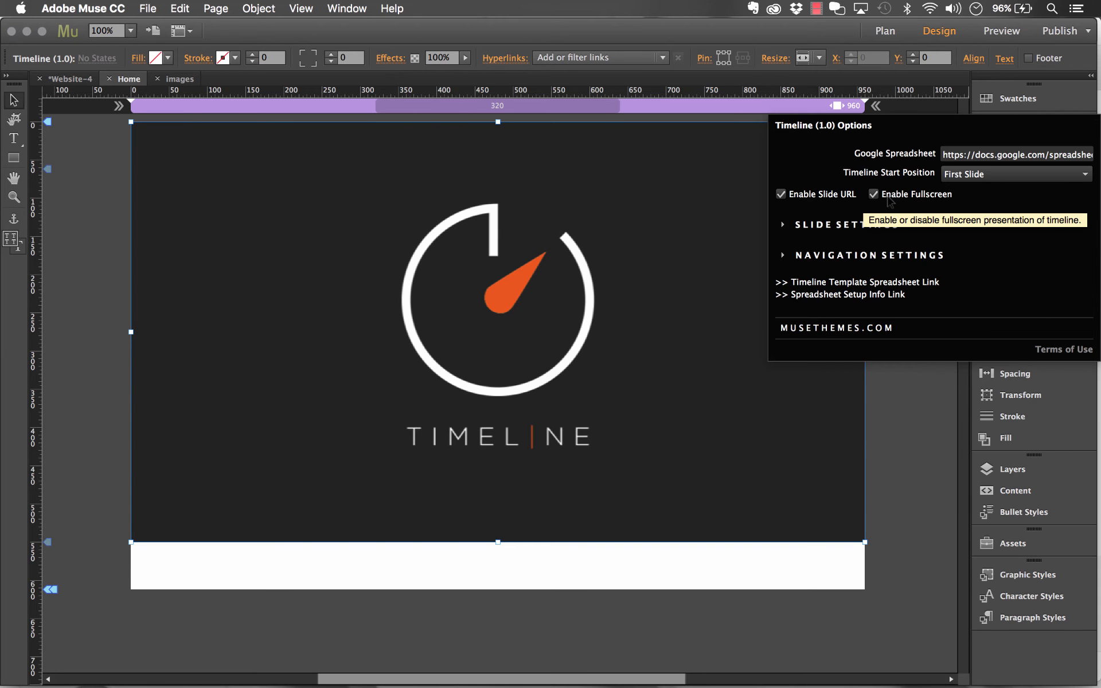
{"action": "left_click", "coordinate": [783, 227]}
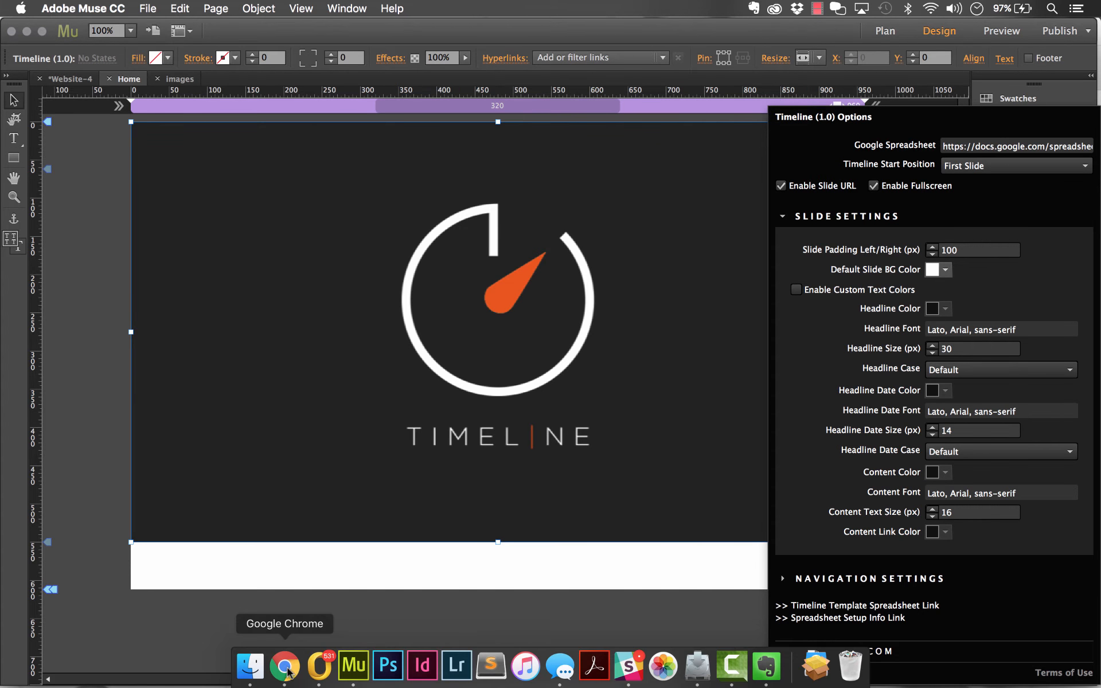
Step: Check the slide's appearance in the Chrome preview, and return to the Timeline widget's slide settings in Adobe Muse
{"action": "left_click", "coordinate": [289, 668]}
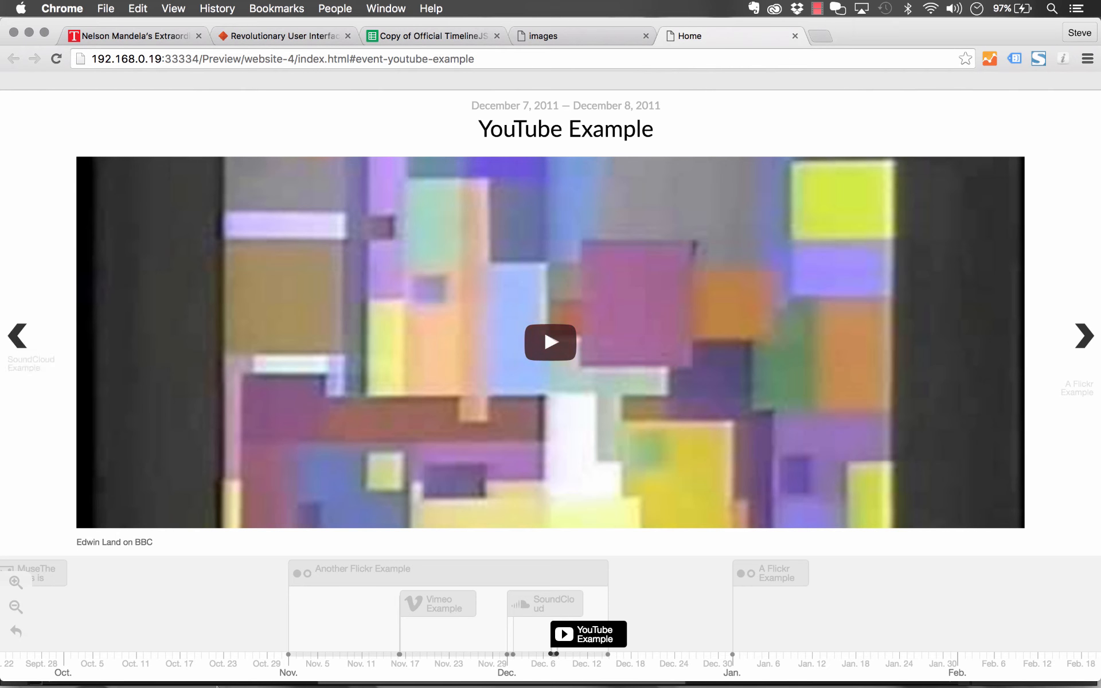
{"action": "left_click", "coordinate": [353, 665]}
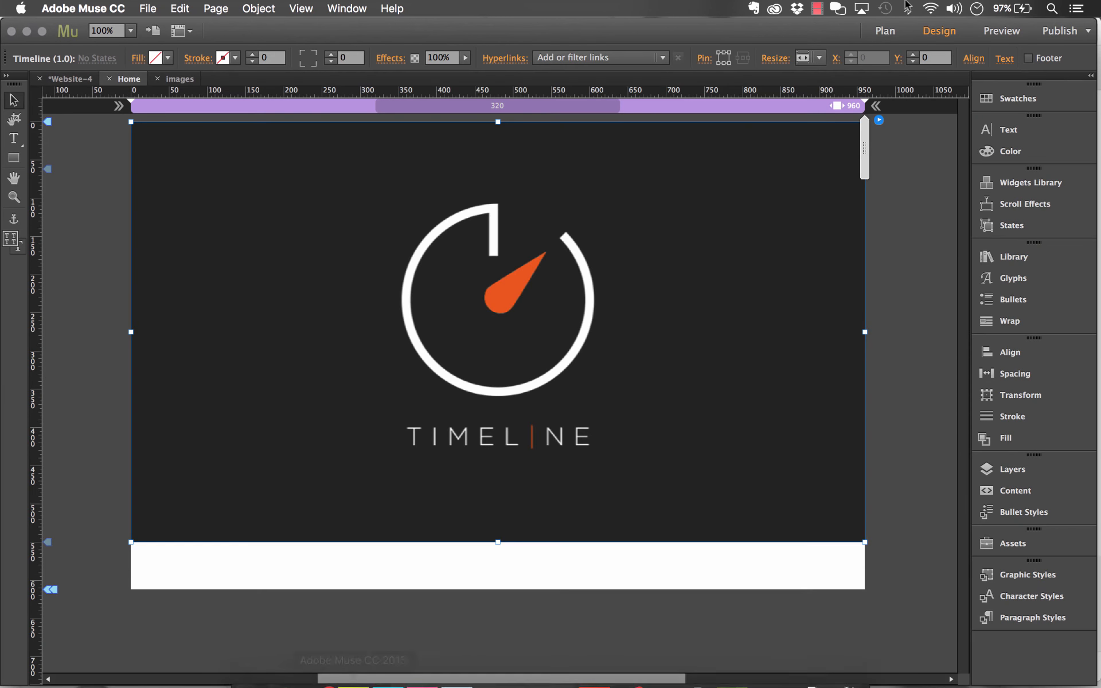
{"action": "left_click", "coordinate": [880, 124]}
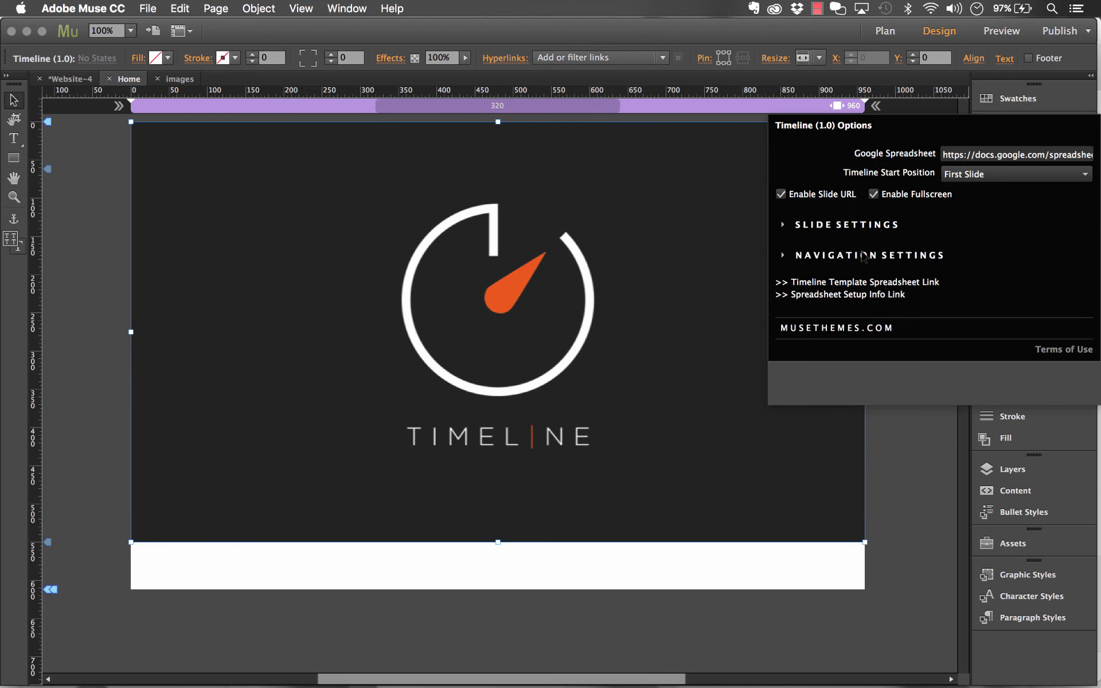
{"action": "left_click", "coordinate": [835, 230]}
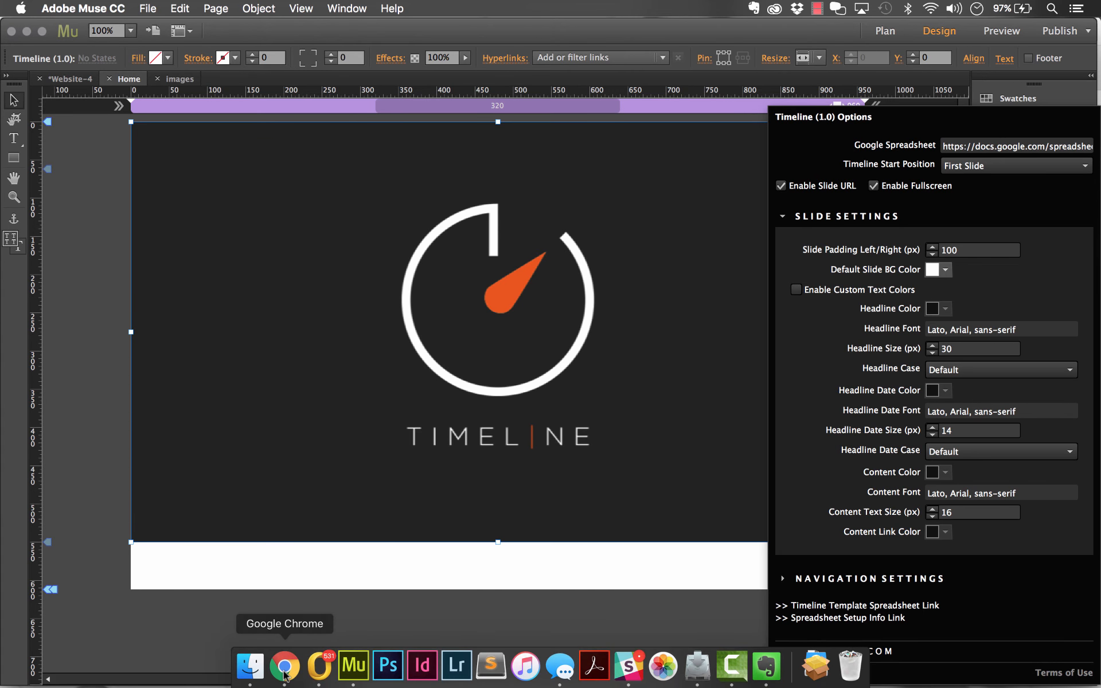
Step: Switch to the TimelineJS3 spreadsheet in Chrome and examine its Background column
{"action": "left_click", "coordinate": [285, 669]}
{"action": "left_click", "coordinate": [433, 35]}
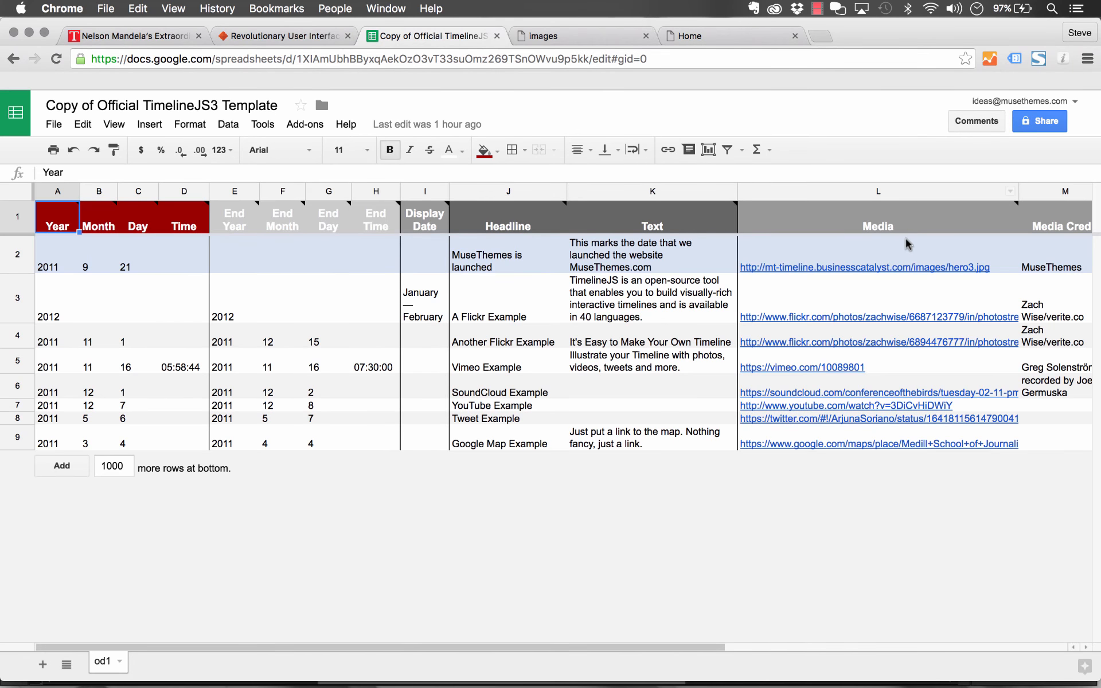
{"action": "scroll", "coordinate": [904, 240], "scroll_direction": "right", "scroll_amount": 10}
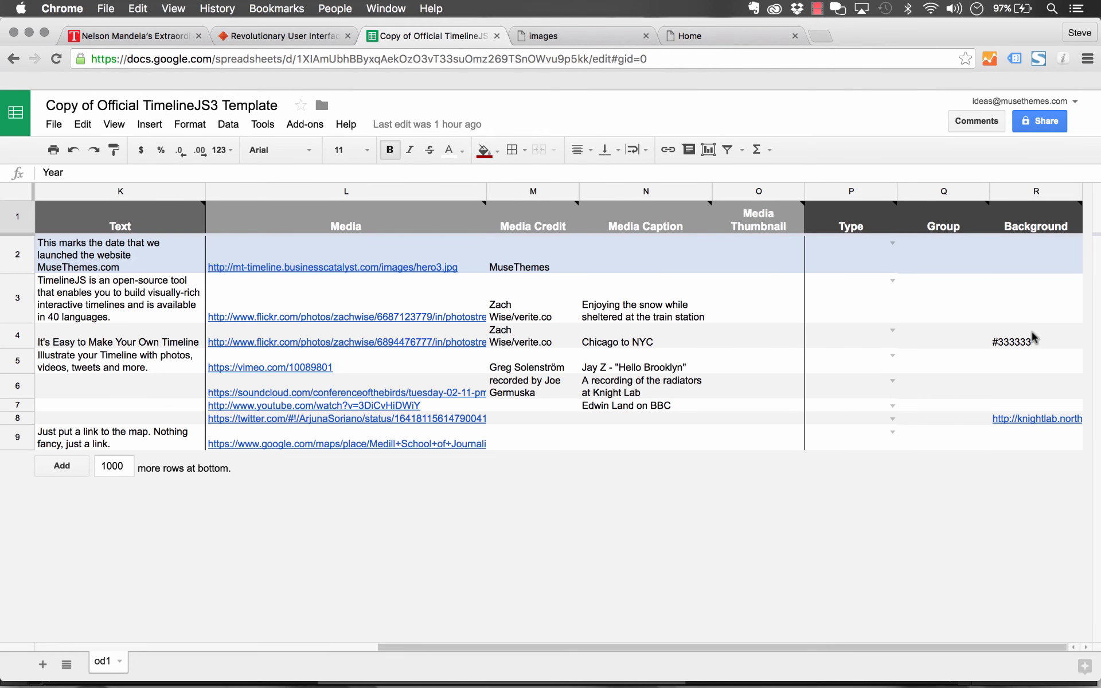
Step: Switch to Adobe Muse and enable custom text colors in the Timeline widget's slide settings
{"action": "left_click", "coordinate": [352, 666]}
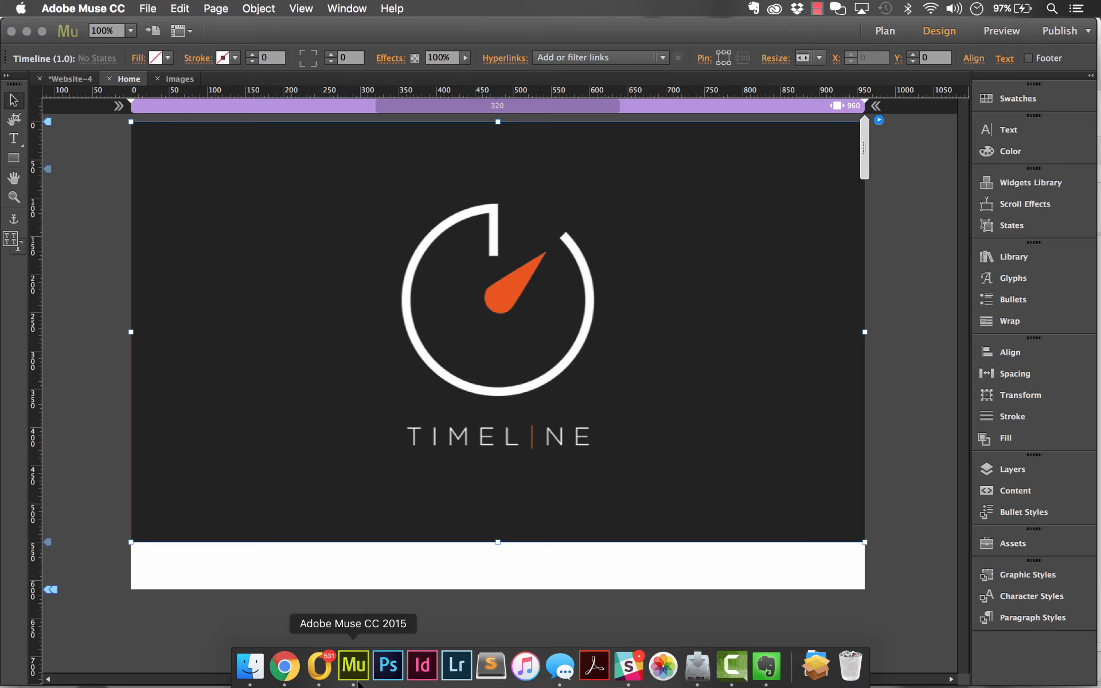
{"action": "left_click", "coordinate": [878, 120]}
{"action": "left_click", "coordinate": [814, 225]}
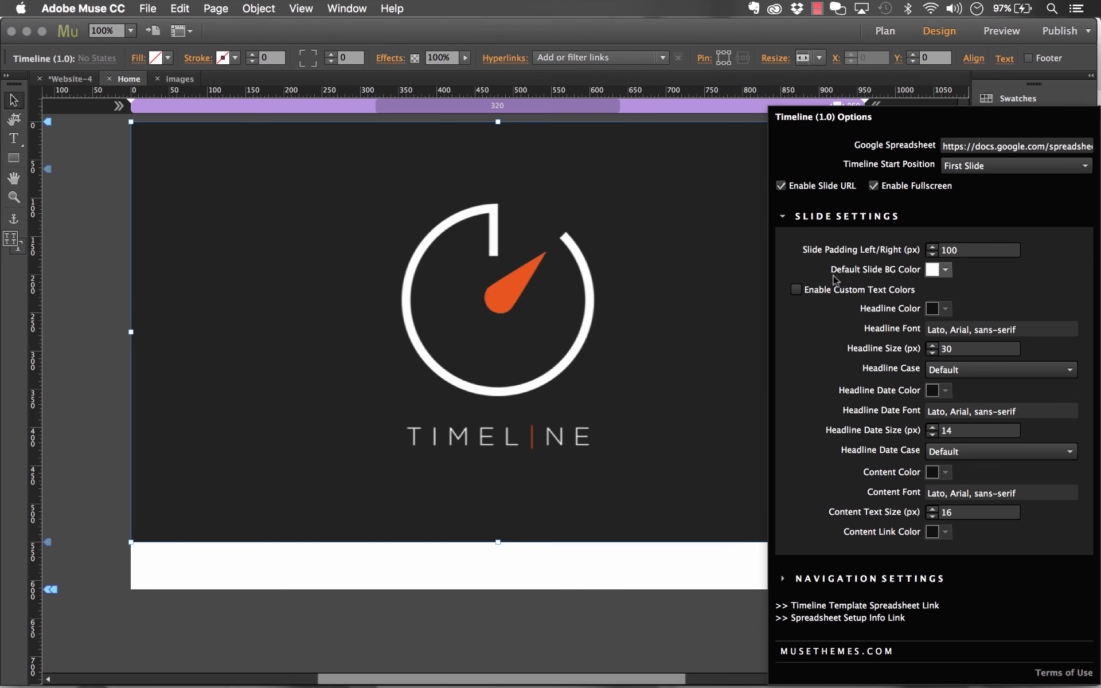
{"action": "left_click", "coordinate": [796, 290]}
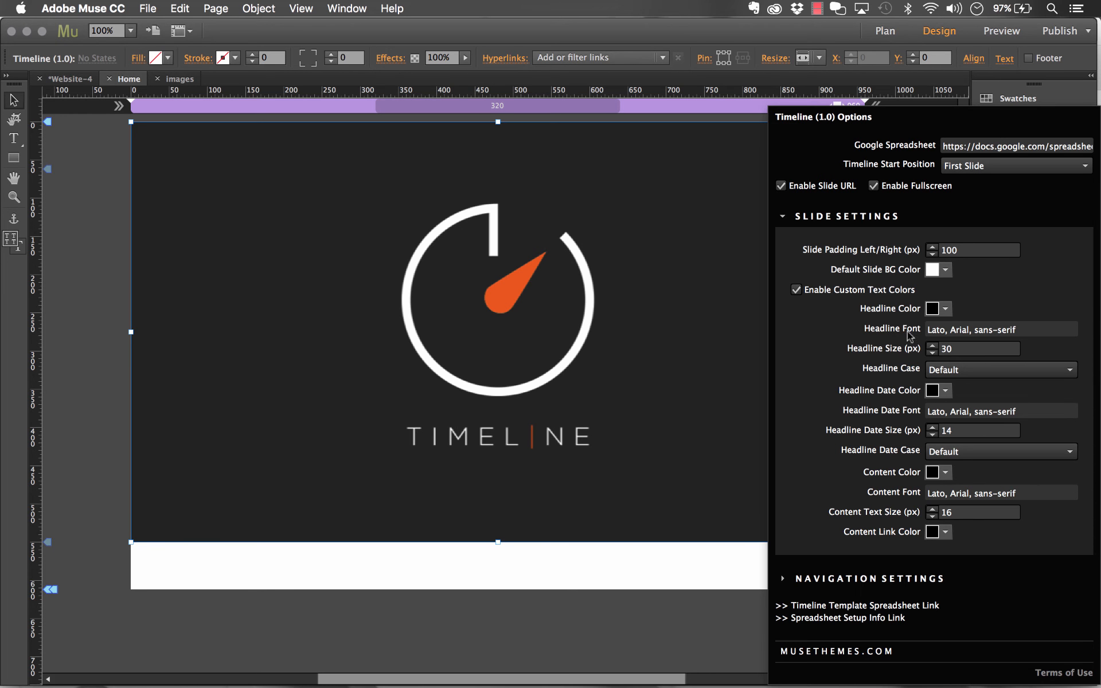
{"action": "left_click", "coordinate": [944, 367]}
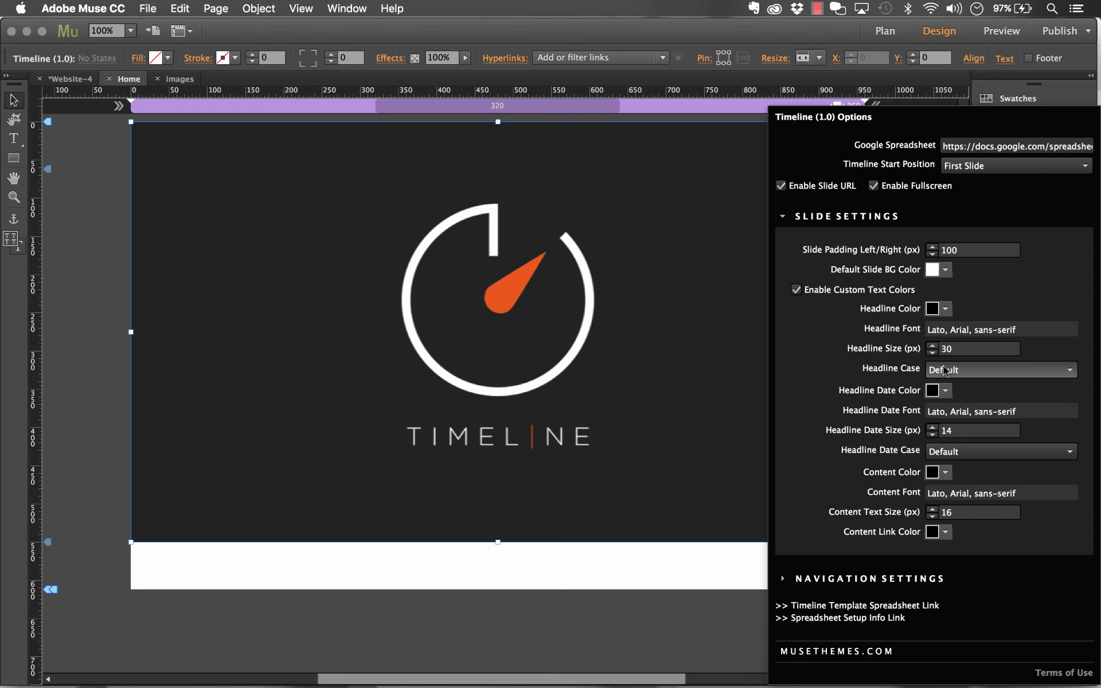
{"action": "left_click", "coordinate": [834, 358]}
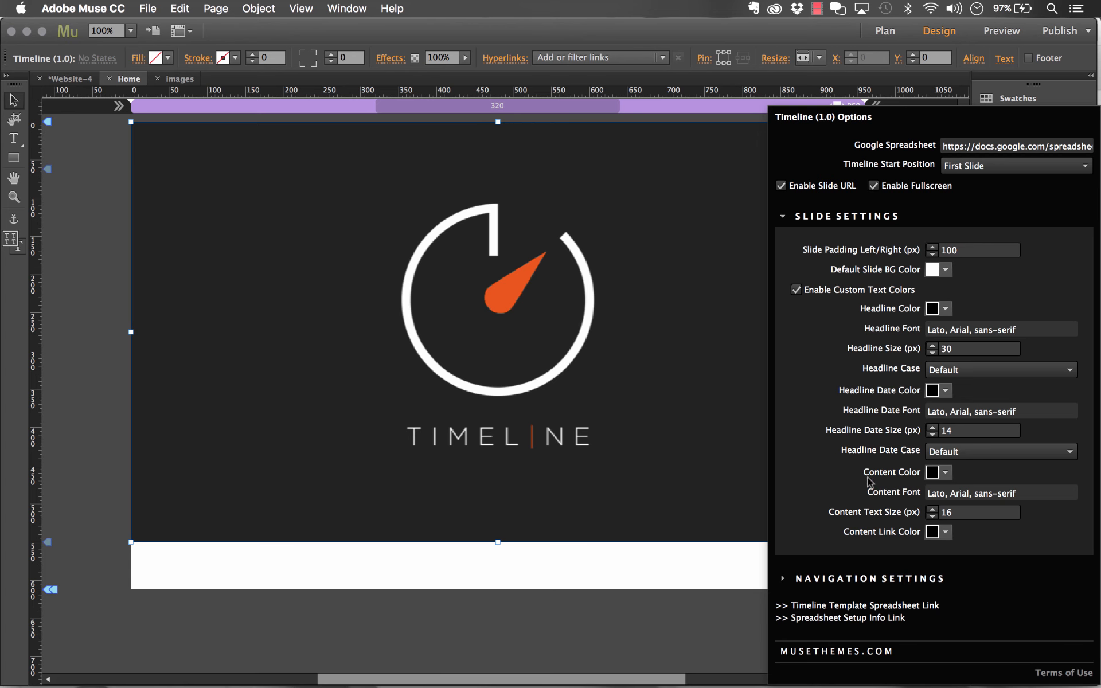
Step: Switch to the spreadsheet in Chrome and examine the Text cell of the "MuseThemes is launched" row
{"action": "mouse_move", "coordinate": [430, 687]}
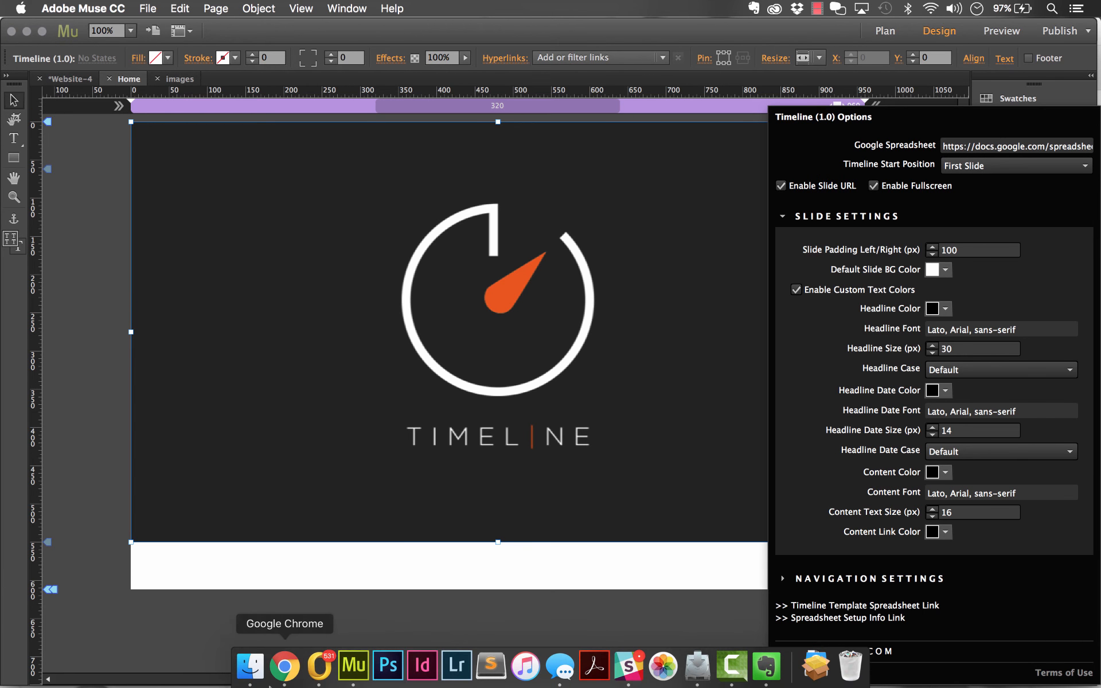
{"action": "left_click", "coordinate": [291, 675]}
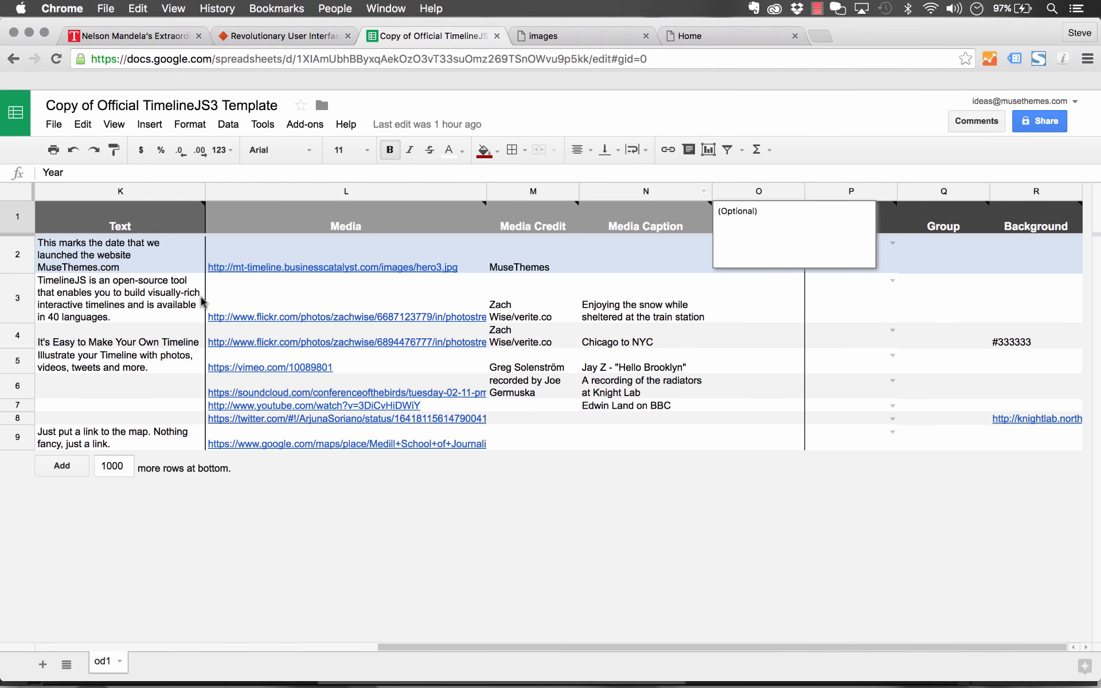
{"action": "left_click", "coordinate": [129, 271]}
{"action": "scroll", "coordinate": [129, 271], "scroll_direction": "left", "scroll_amount": 10}
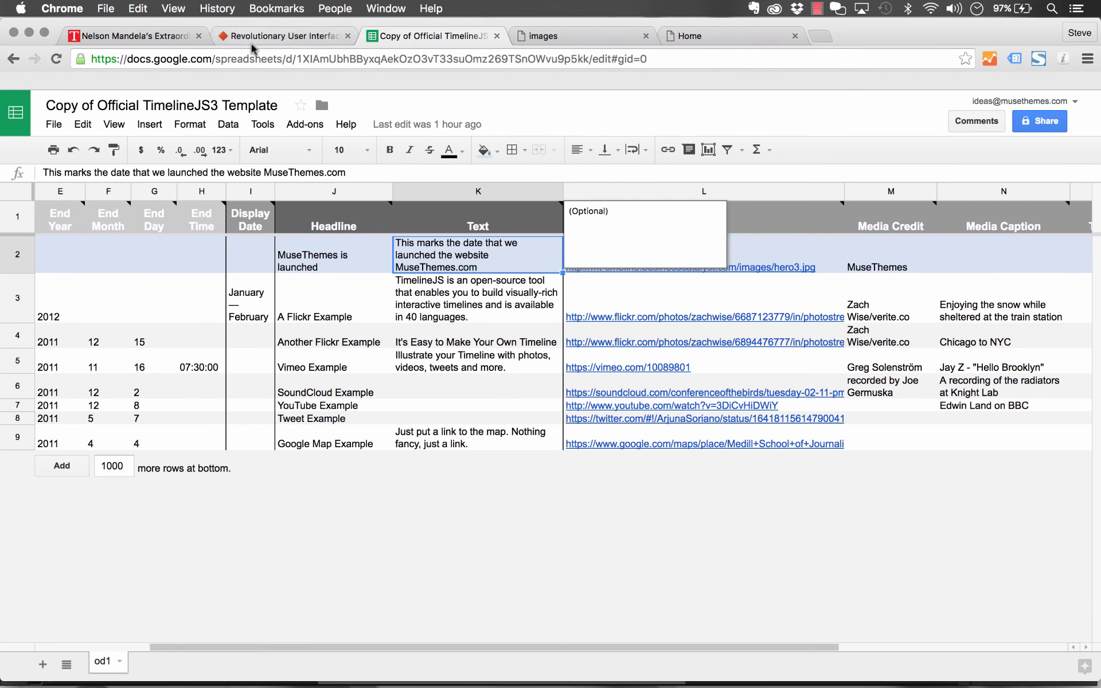
Step: Advance TIME's Nelson Mandela timeline to the "Sneaking for Support" slide and examine its content text
{"action": "left_click", "coordinate": [160, 38]}
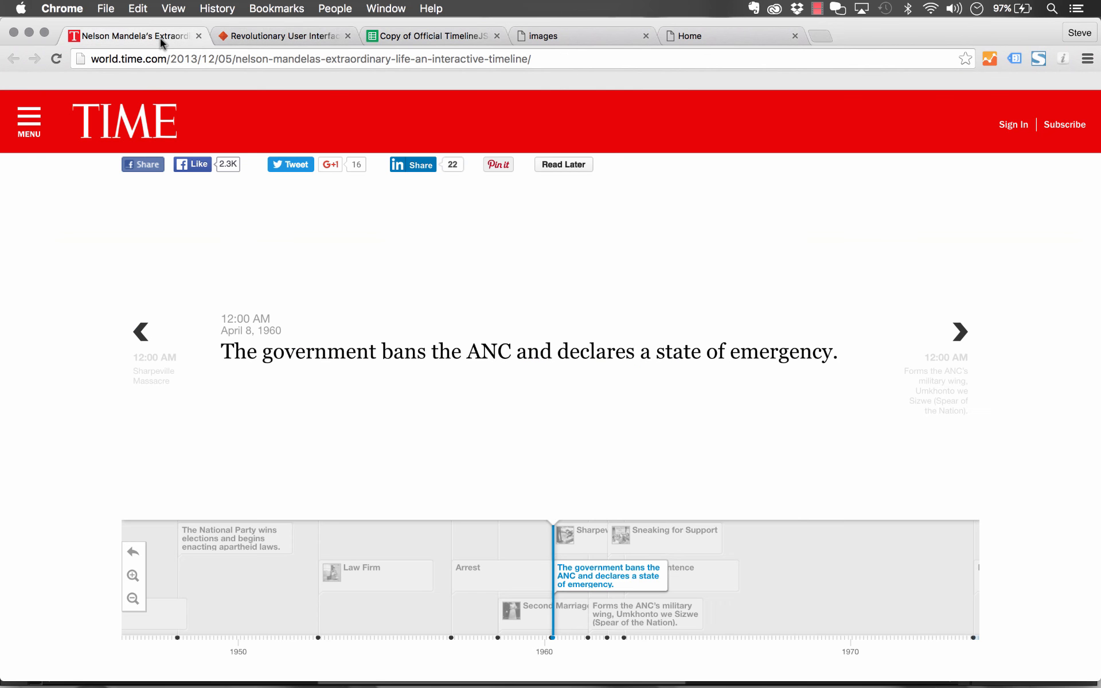
{"action": "left_click", "coordinate": [969, 332]}
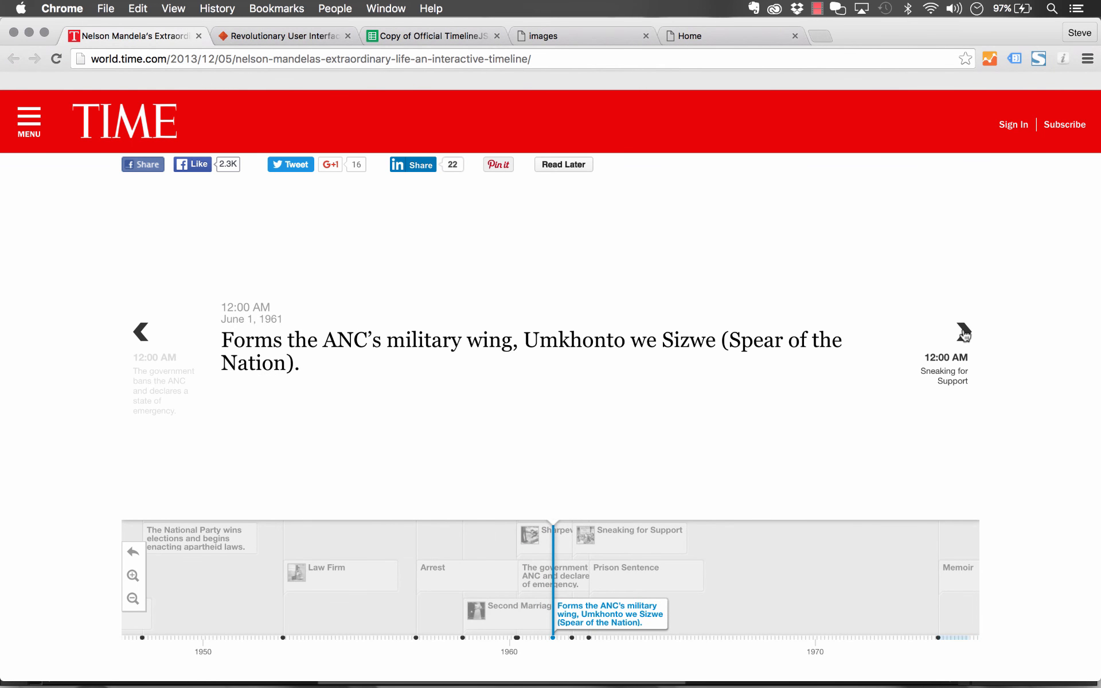
{"action": "left_click", "coordinate": [961, 332]}
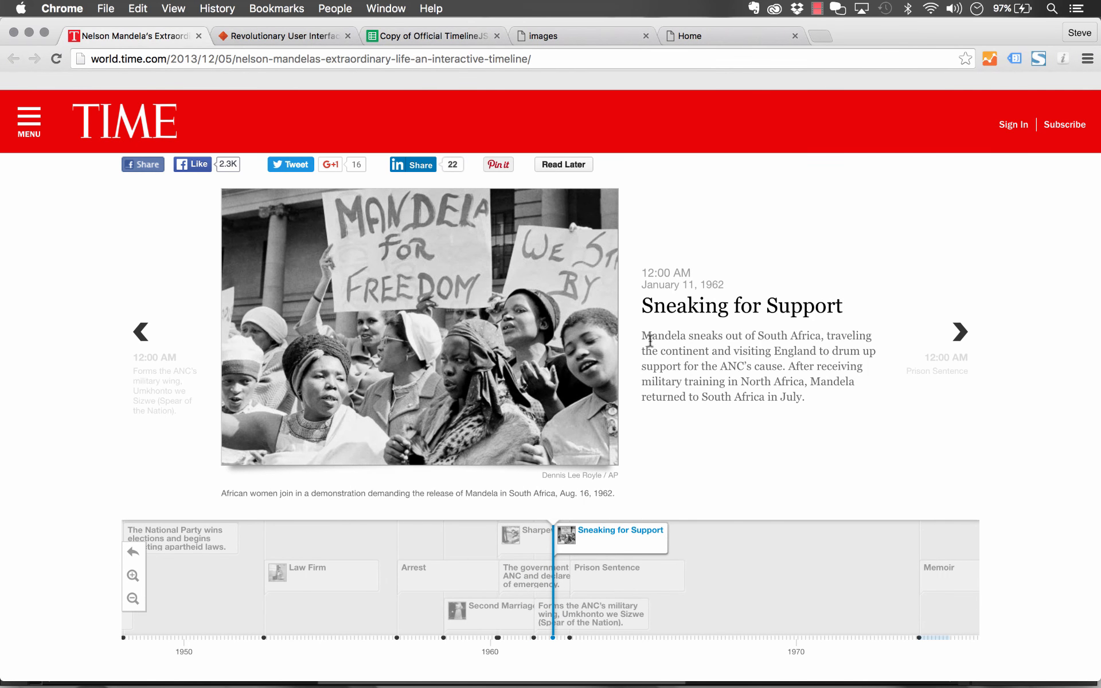
{"action": "left_click_drag", "start_coordinate": [643, 336], "coordinate": [808, 395]}
{"action": "left_click", "coordinate": [807, 400]}
Step: Switch to Adobe Muse and review the navigation position choices in the Timeline widget's navigation settings
{"action": "left_click", "coordinate": [354, 667]}
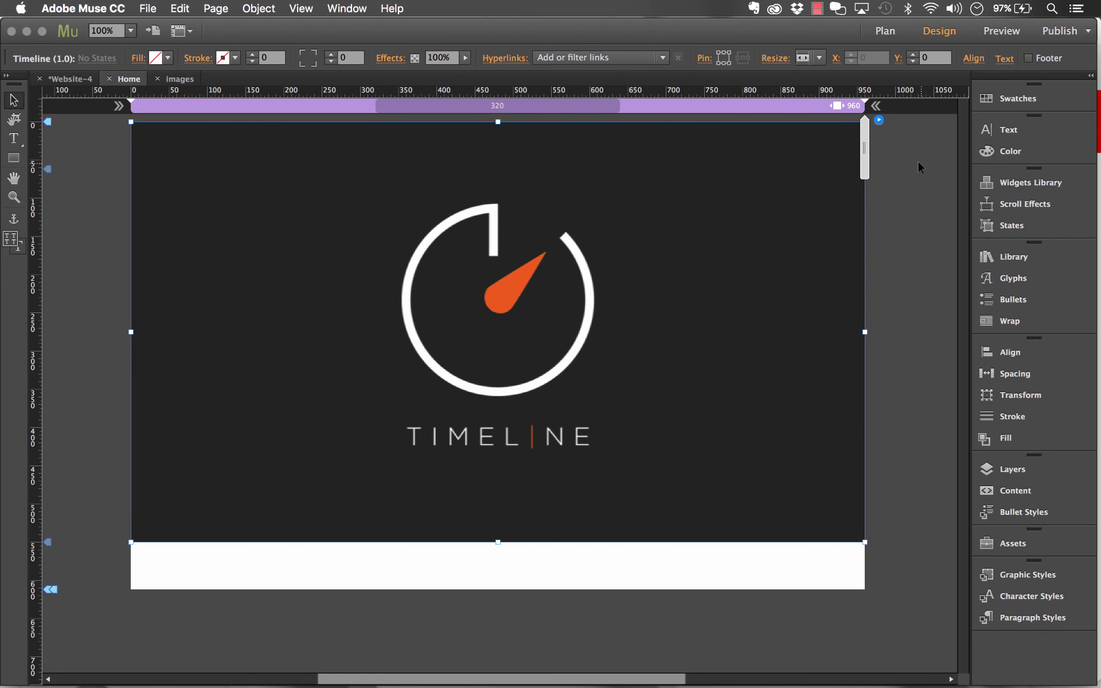
{"action": "left_click", "coordinate": [878, 122]}
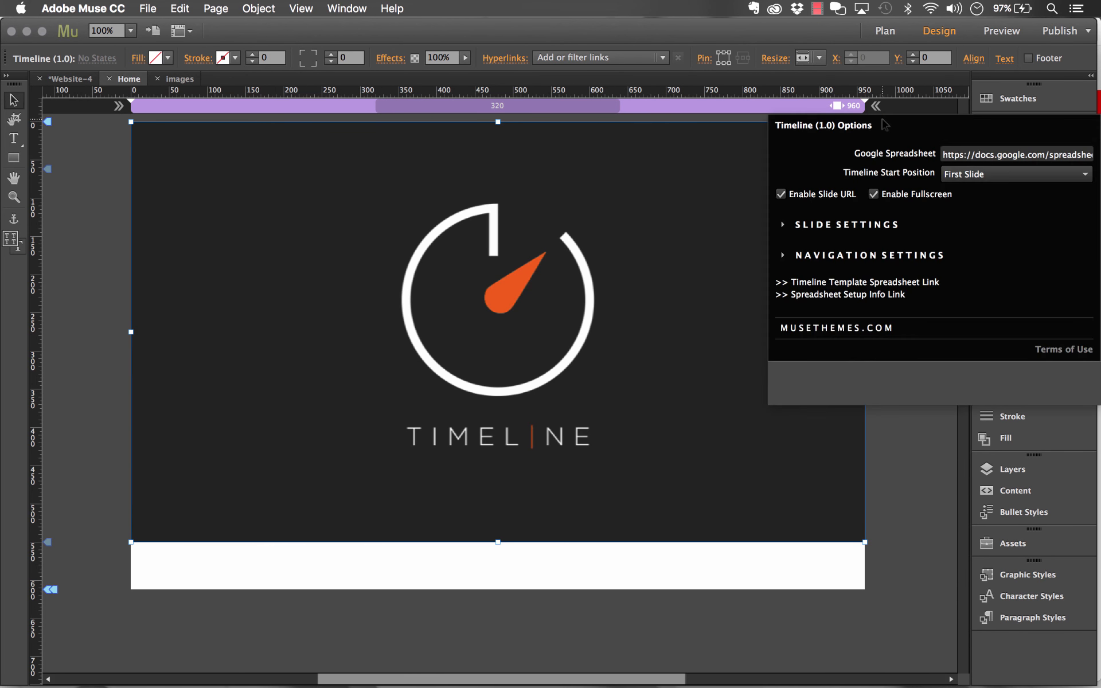
{"action": "left_click", "coordinate": [808, 258]}
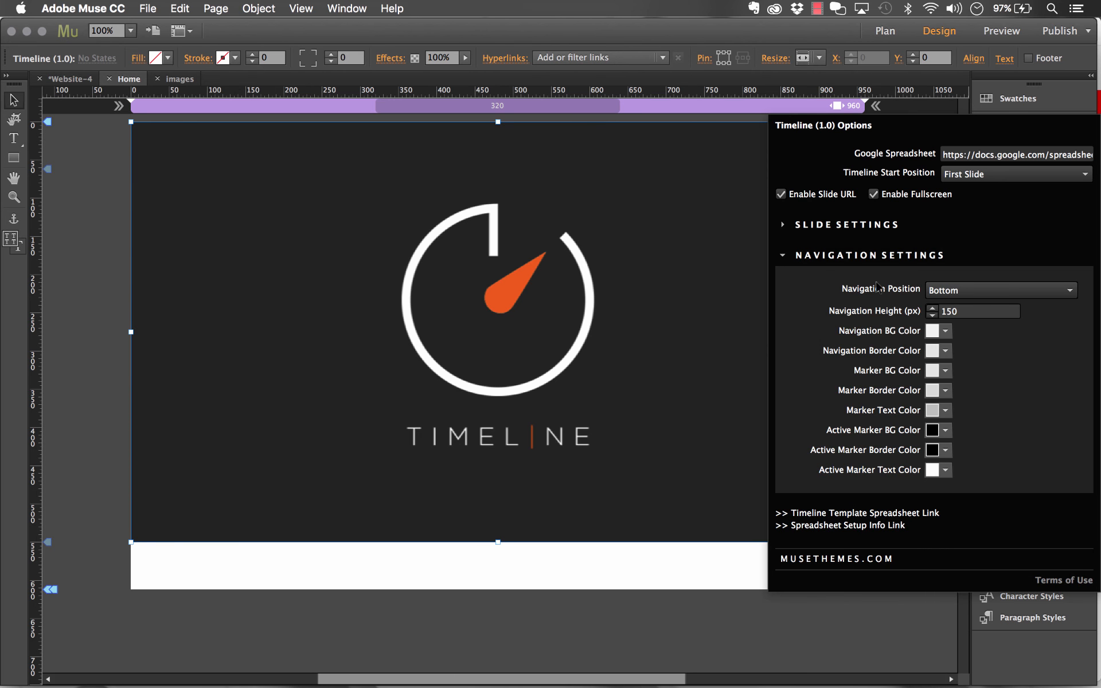
{"action": "left_click", "coordinate": [935, 291]}
{"action": "left_click", "coordinate": [941, 270]}
{"action": "left_click", "coordinate": [946, 292]}
{"action": "left_click", "coordinate": [950, 280]}
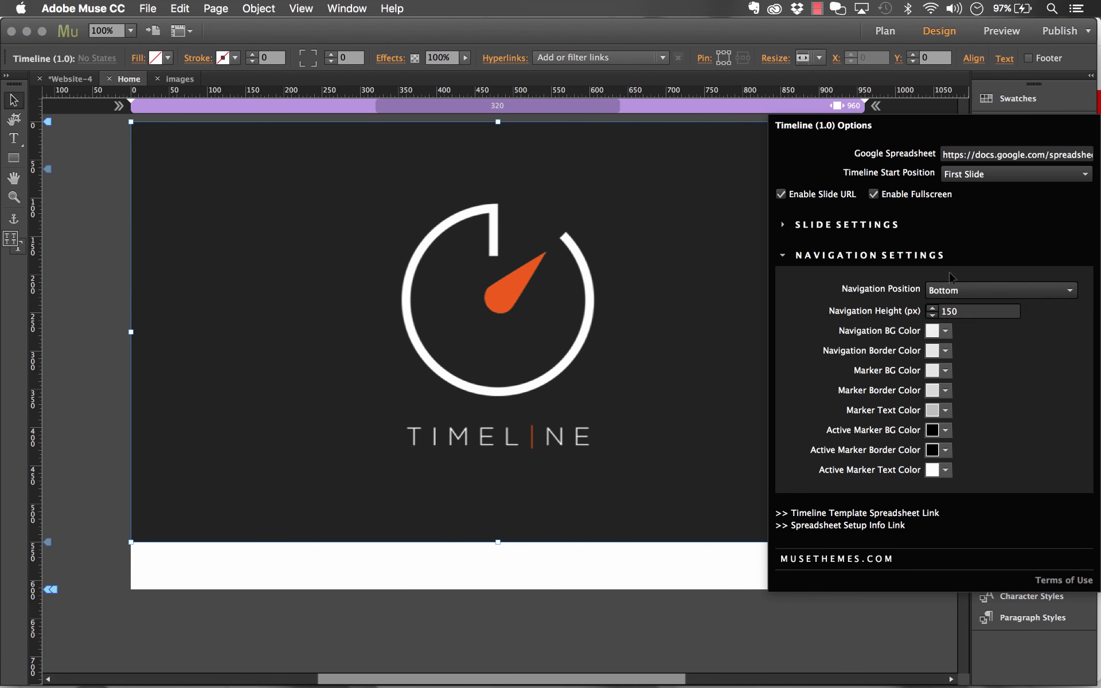